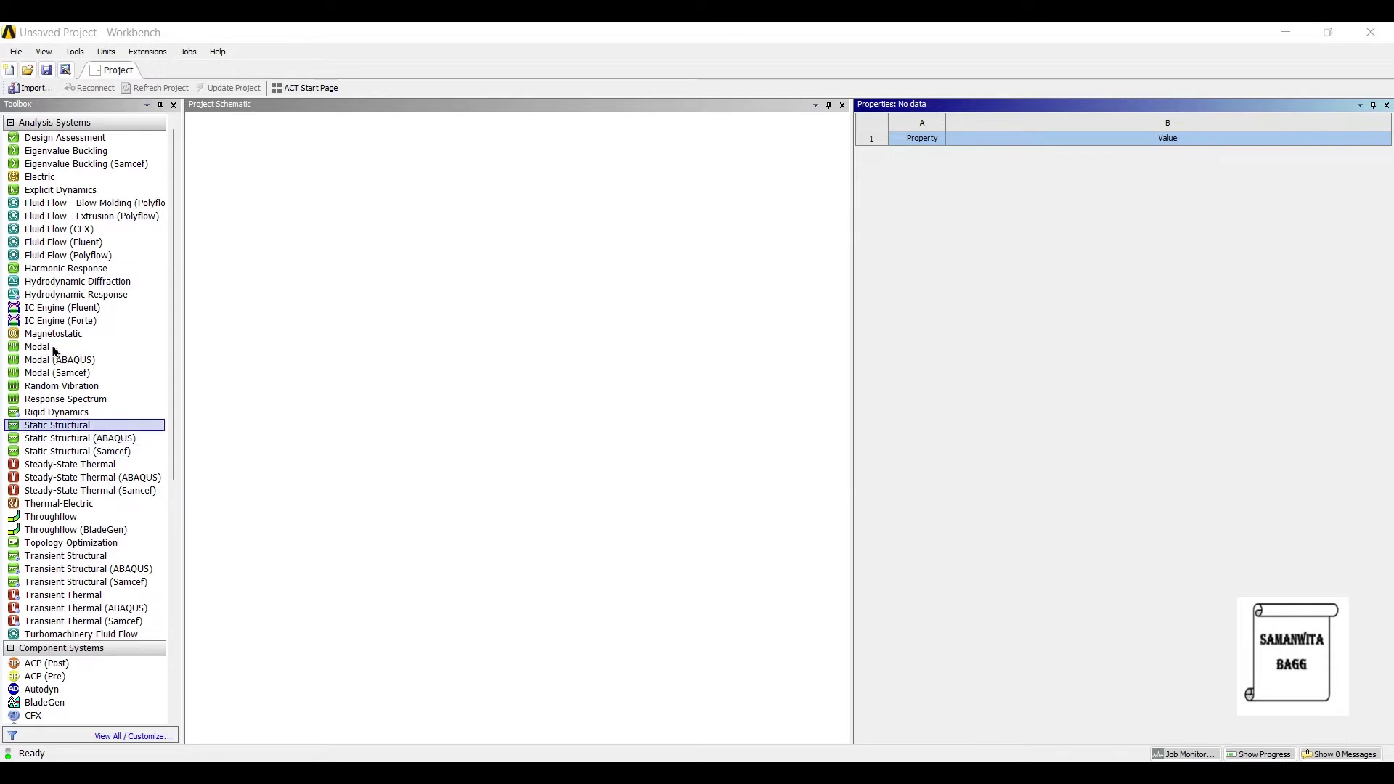
Add a Static Structural analysis system to the project schematic, keeping its default name
double_click(57, 425)
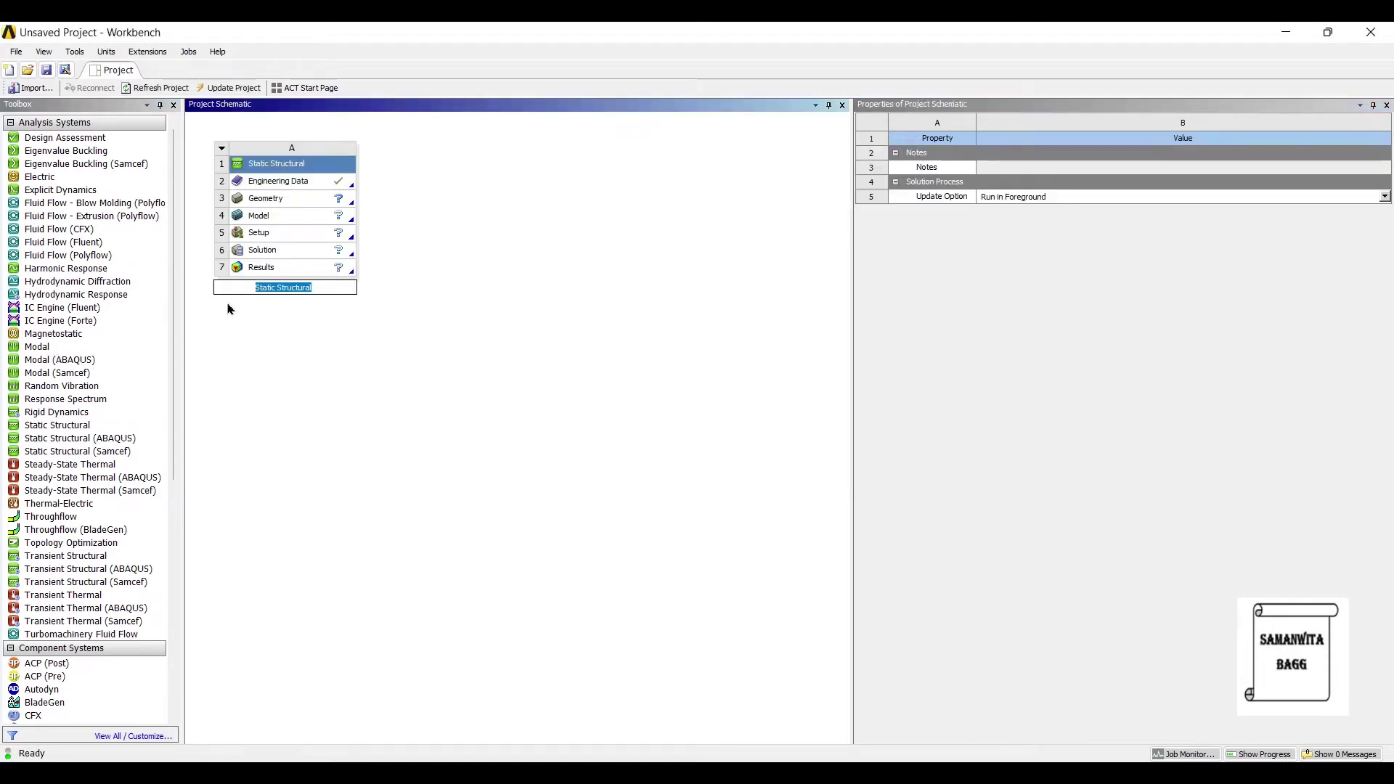
key("Return")
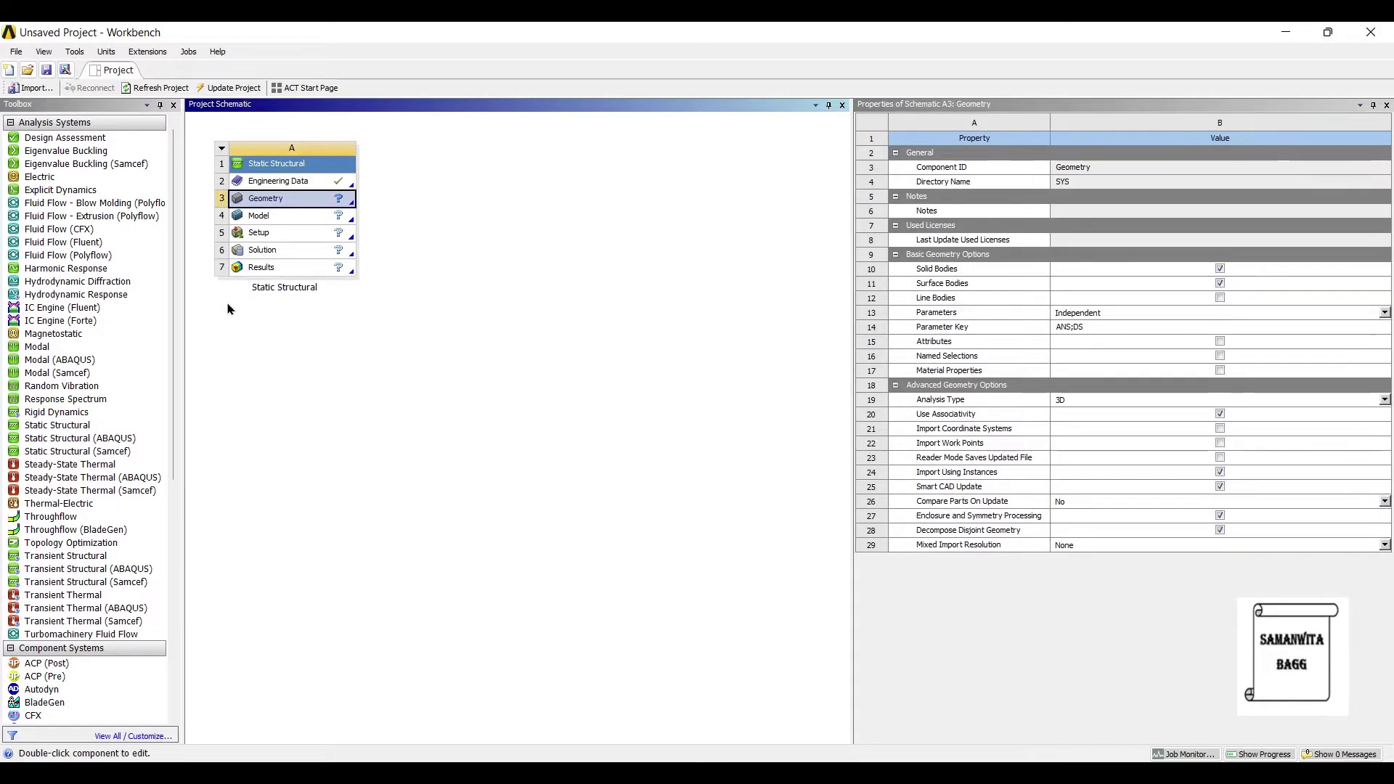
Add Stainless Steel from the General Materials source to the system's engineering data and return to the project schematic
double_click(278, 180)
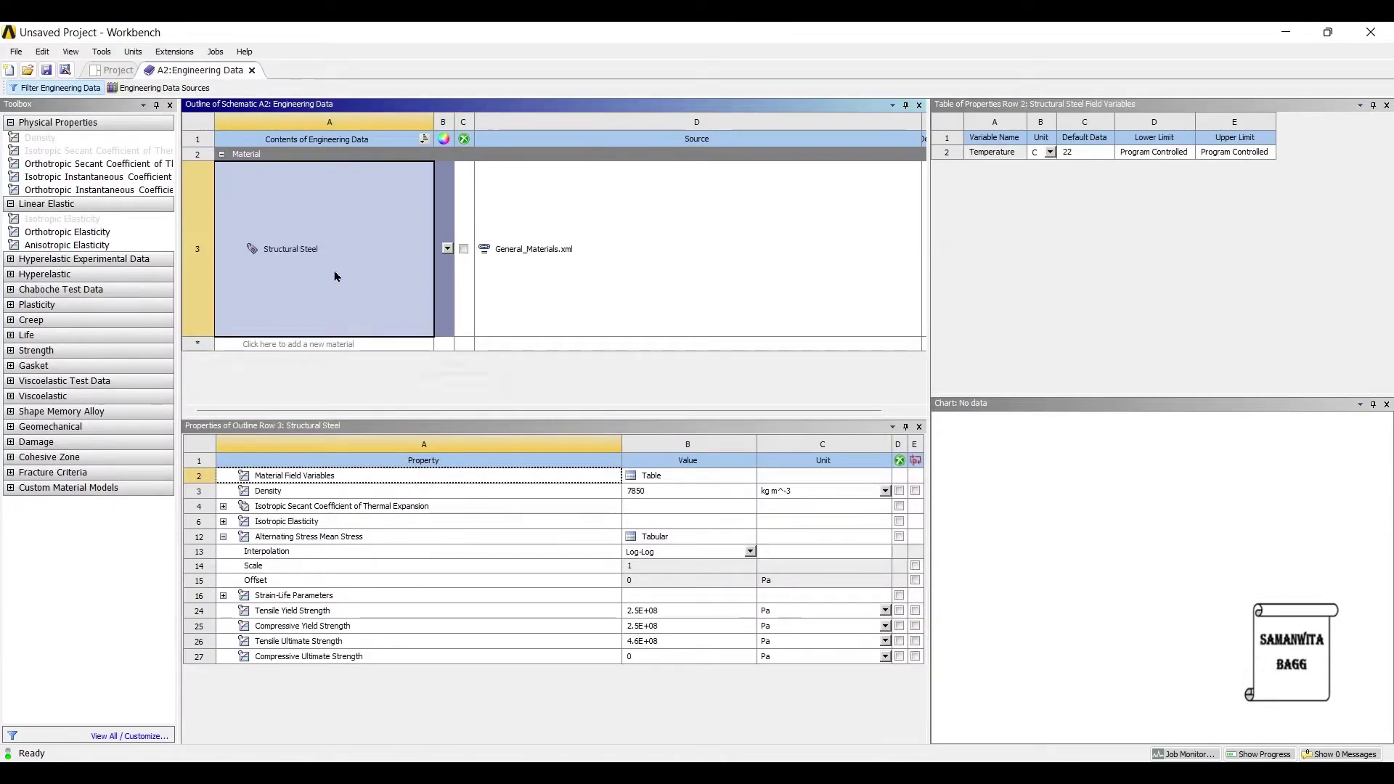
left_click(160, 88)
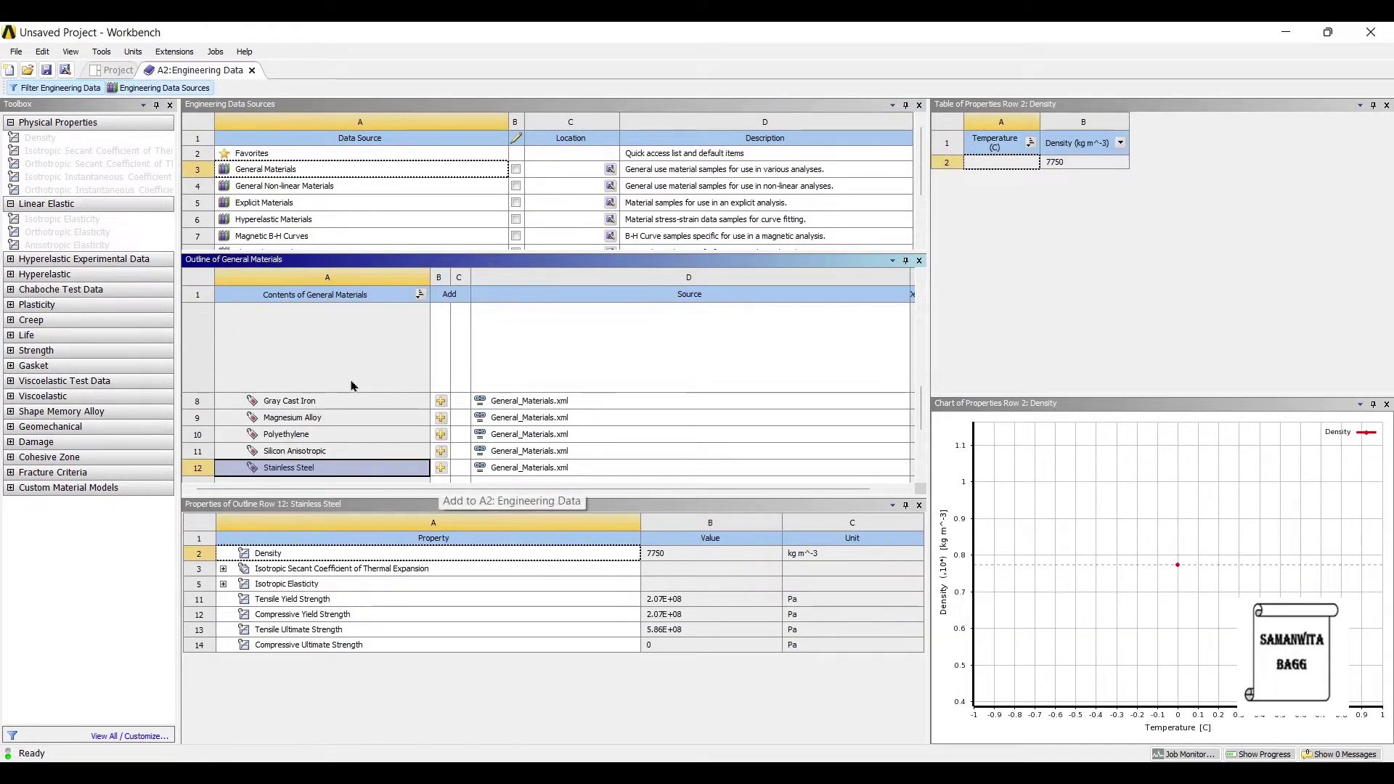
left_click(93, 68)
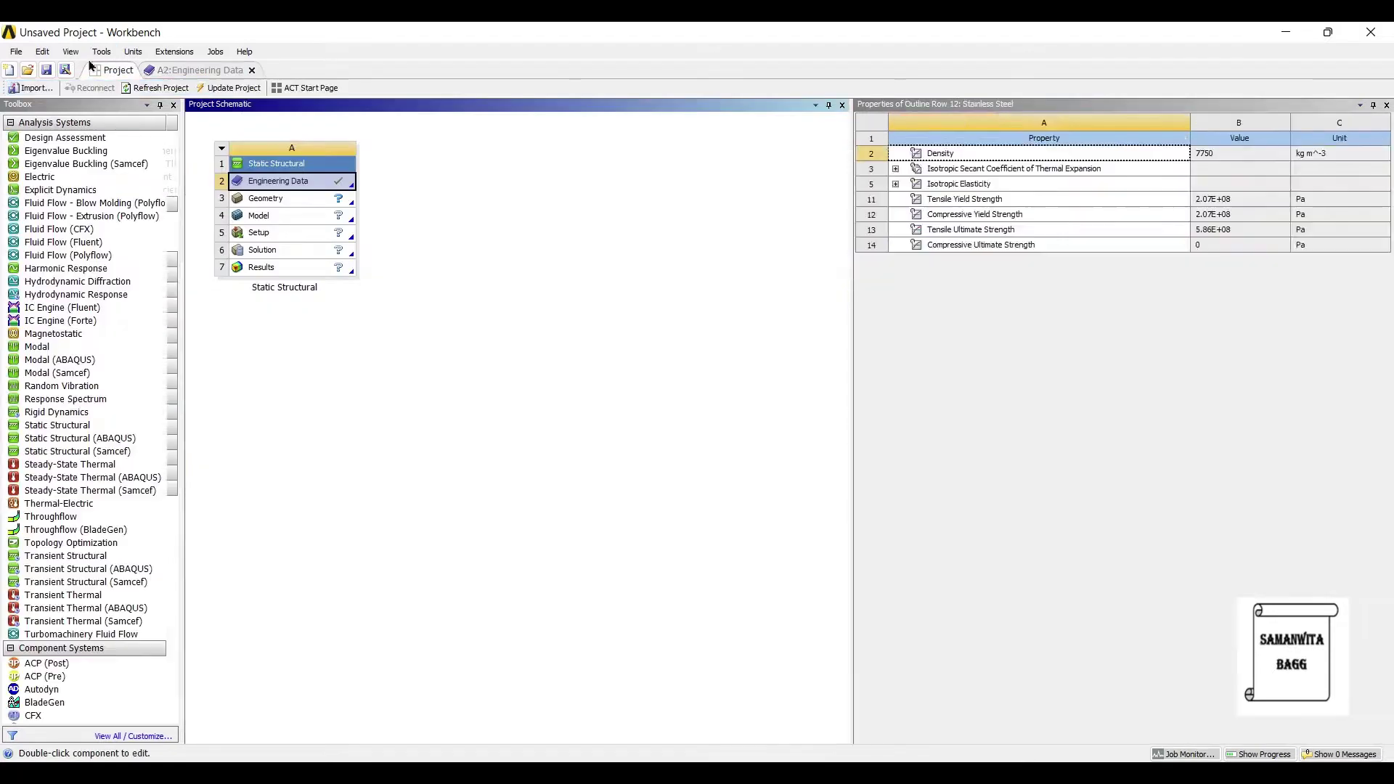
left_click(188, 86)
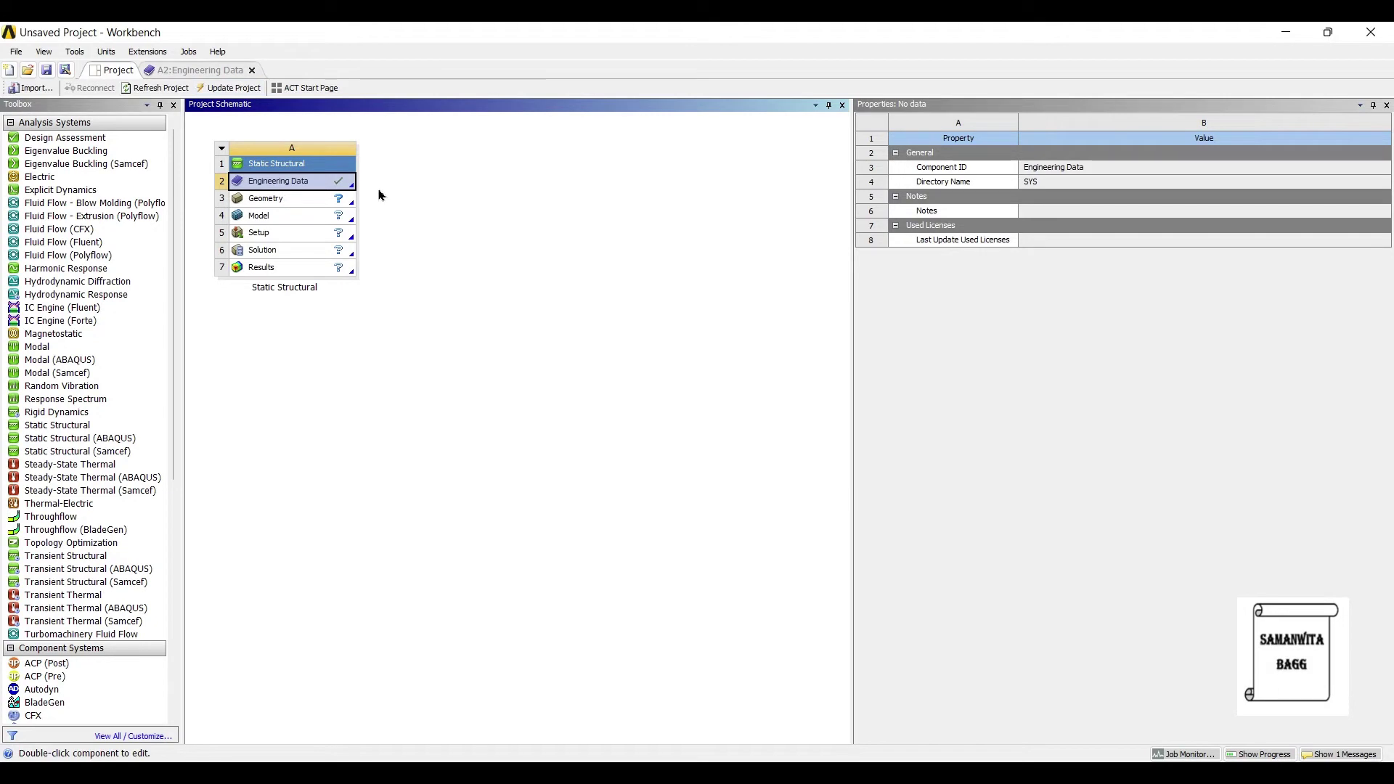
Create a new DesignModeler geometry for the Static Structural system
key("Down")
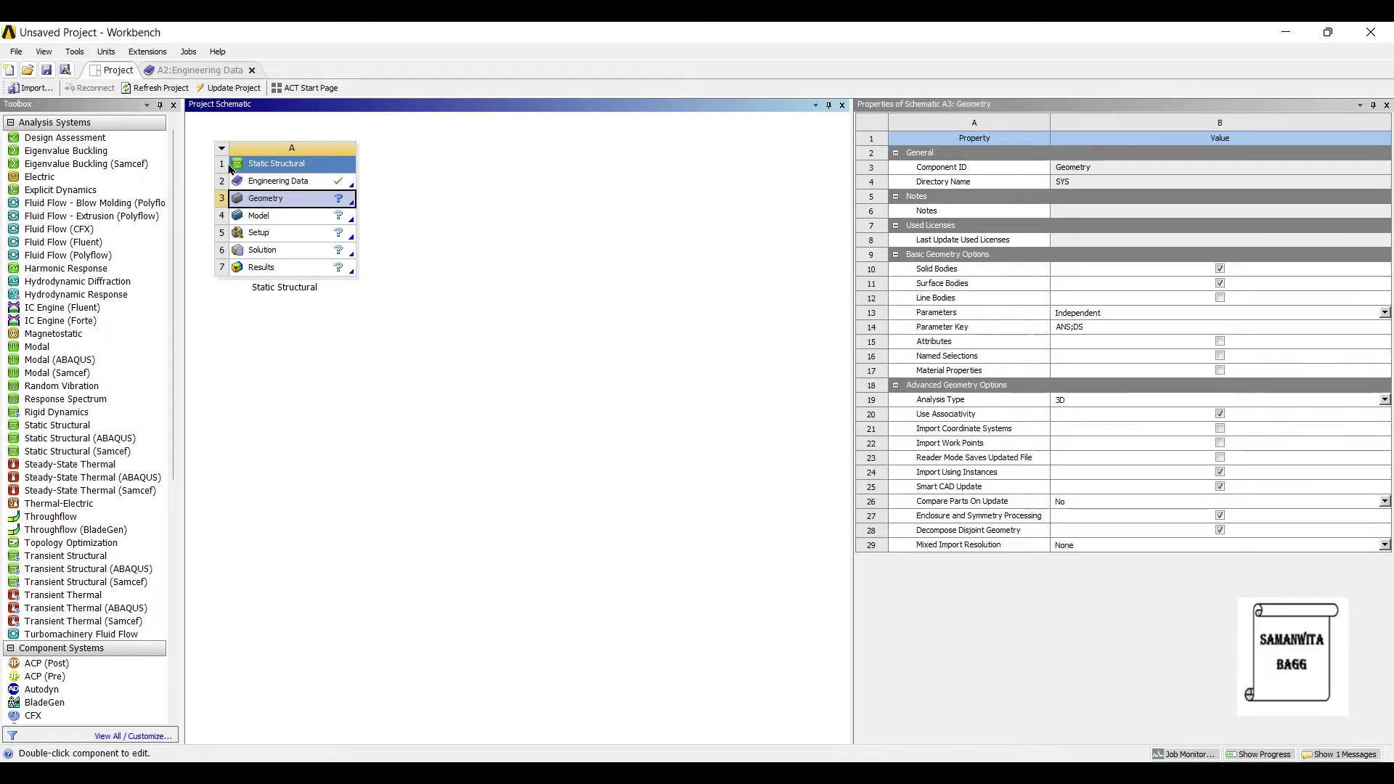
right_click(283, 196)
key("Down")
key("Down")
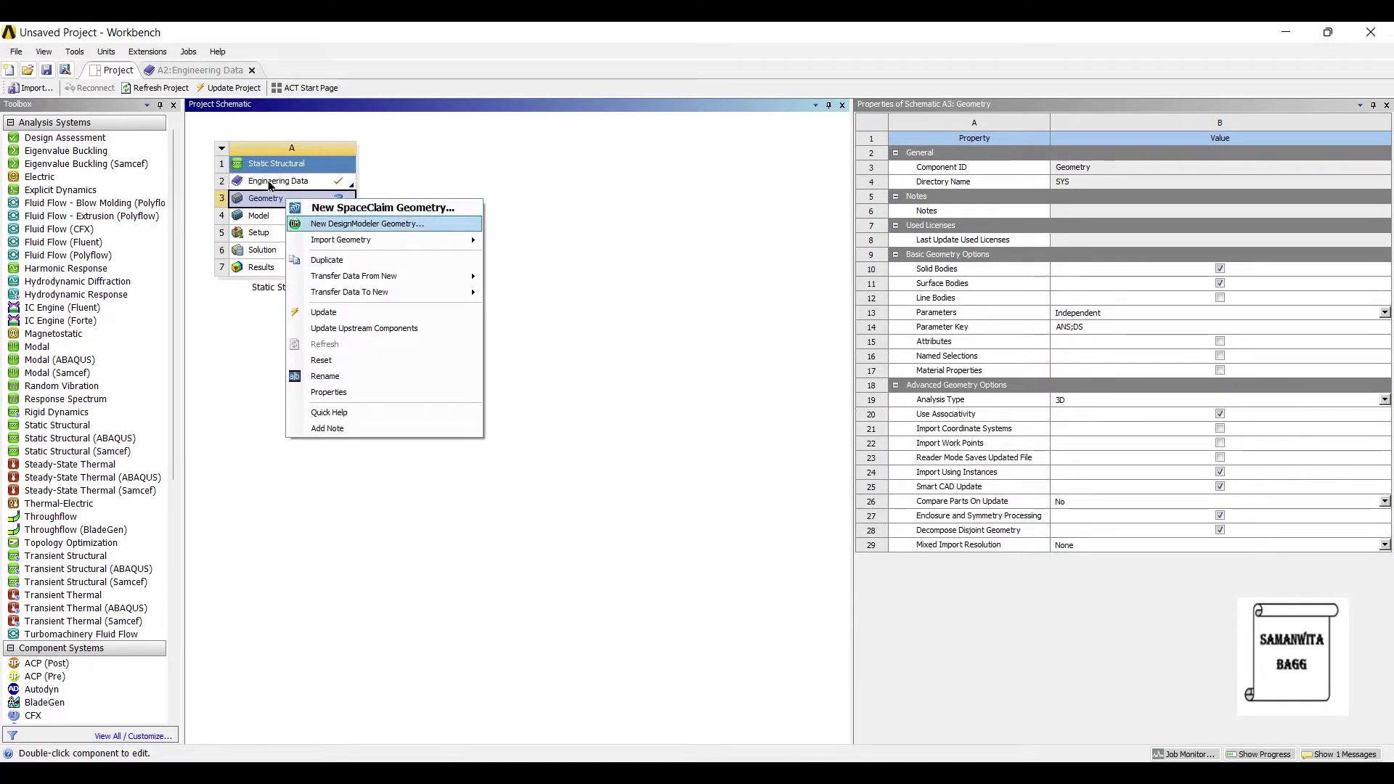
key("Return")
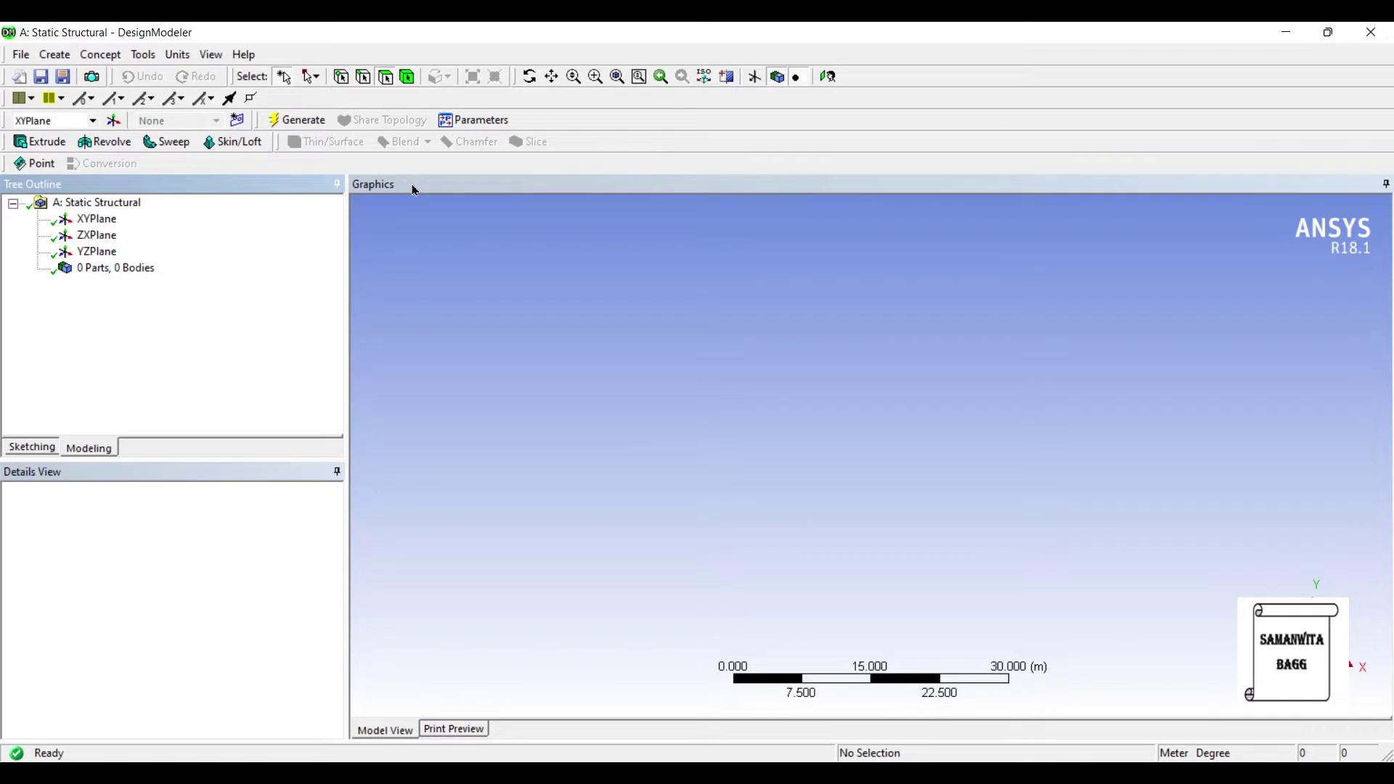
Set the model units to millimeters and choose the XY plane as the sketch plane, viewed face-on
left_click(177, 54)
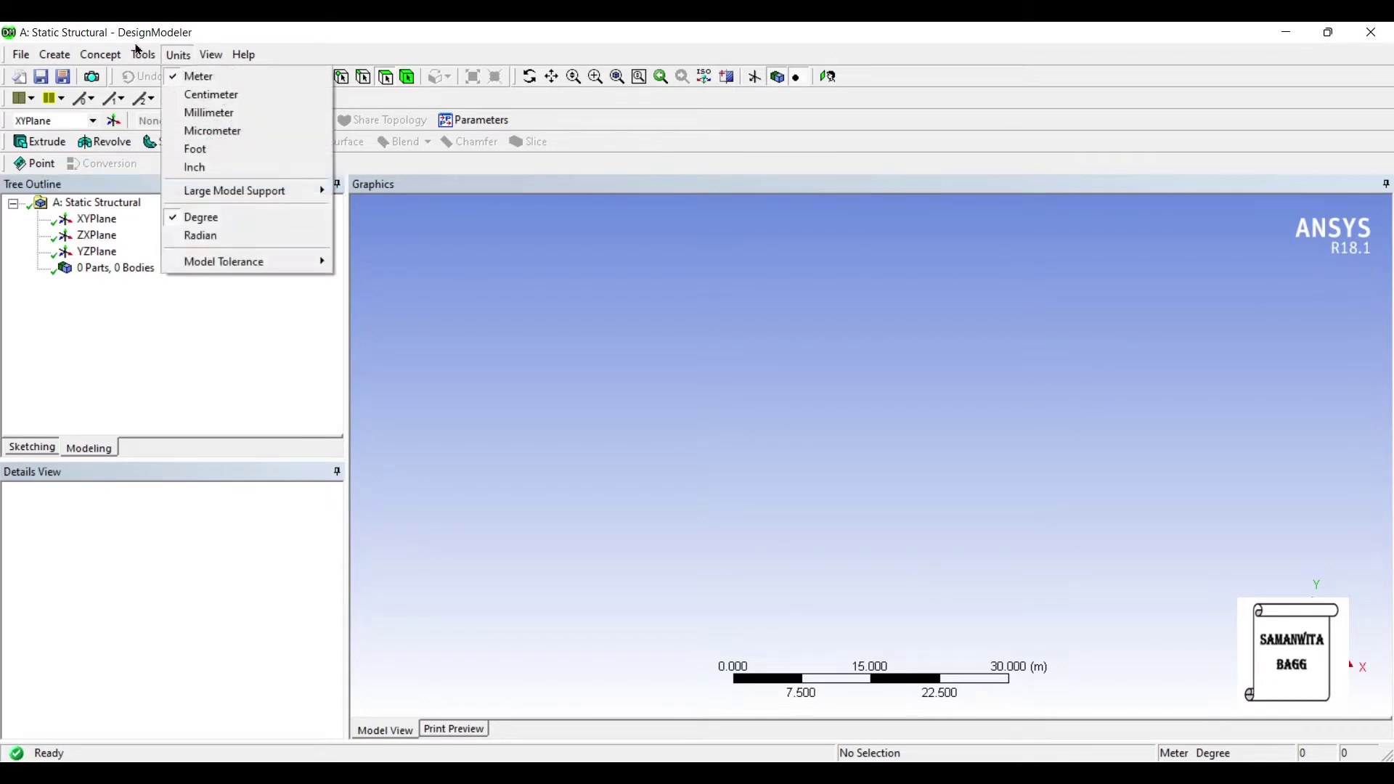
left_click(175, 112)
left_click(96, 218)
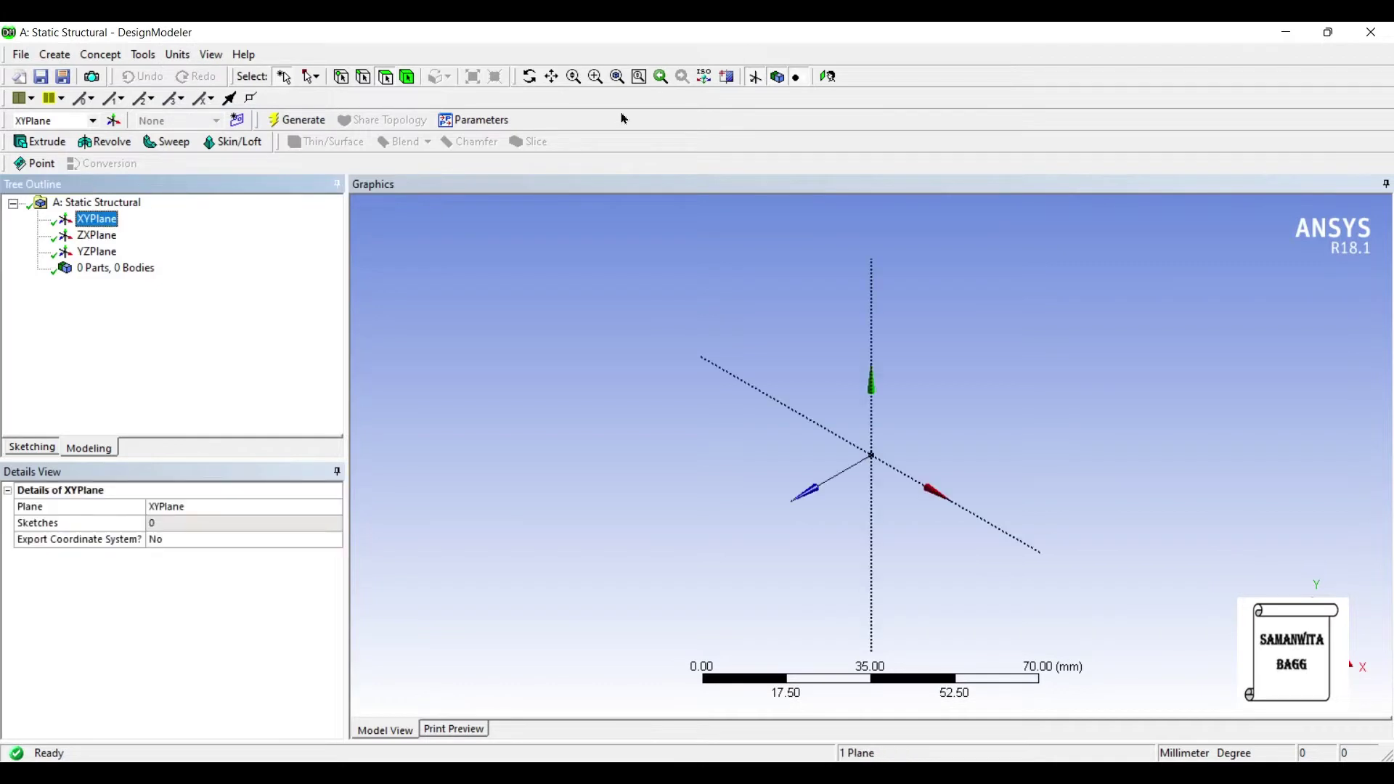
left_click(662, 74)
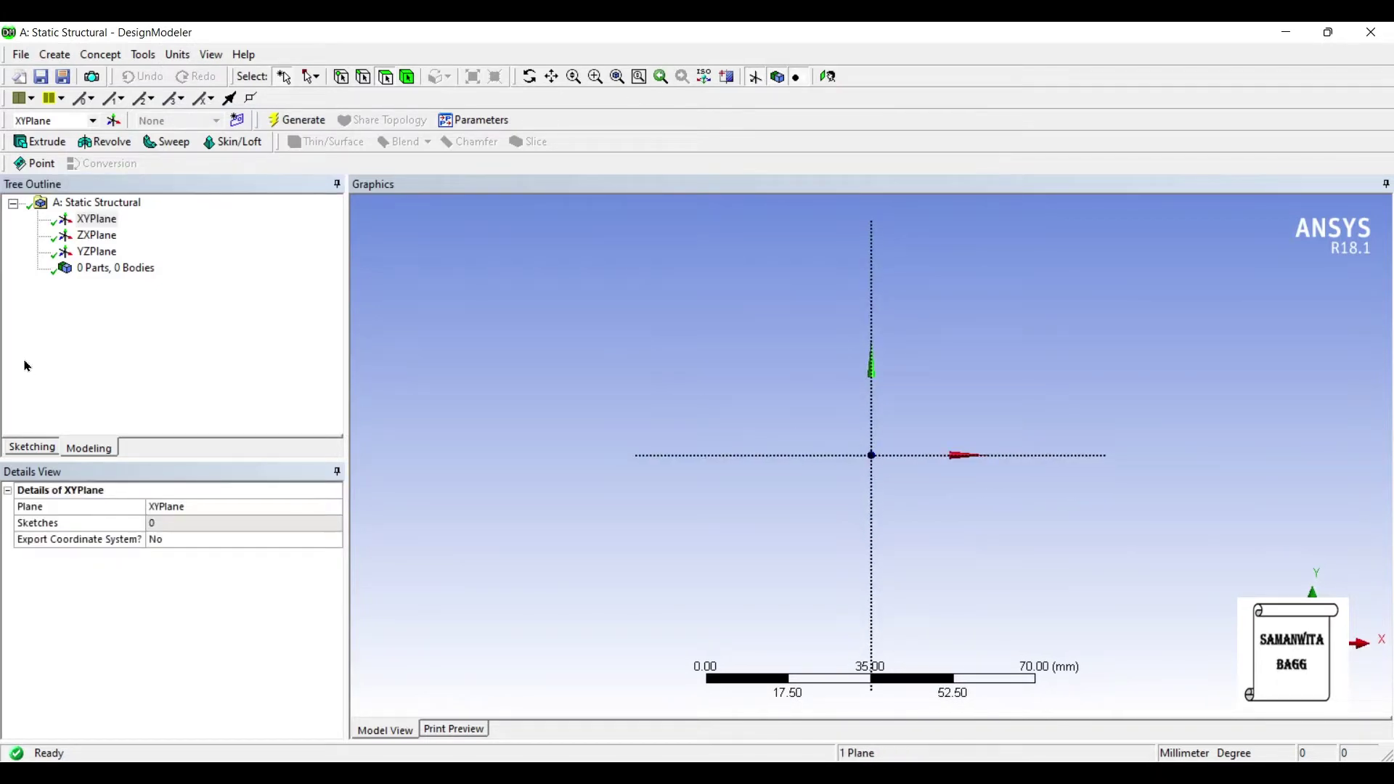
Sketch a rectangle about 109 mm wide and 53 mm high around the origin of the XY plane
left_click(32, 446)
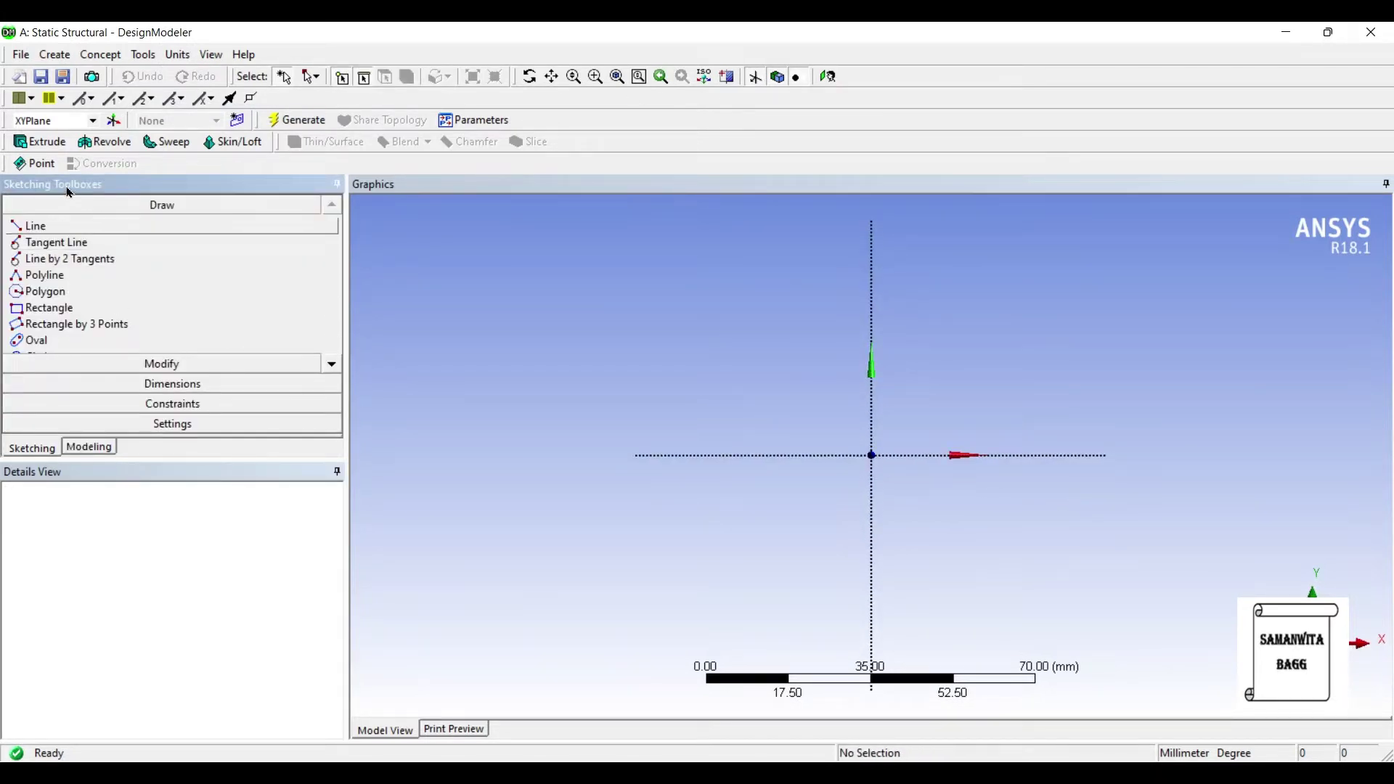
left_click(51, 307)
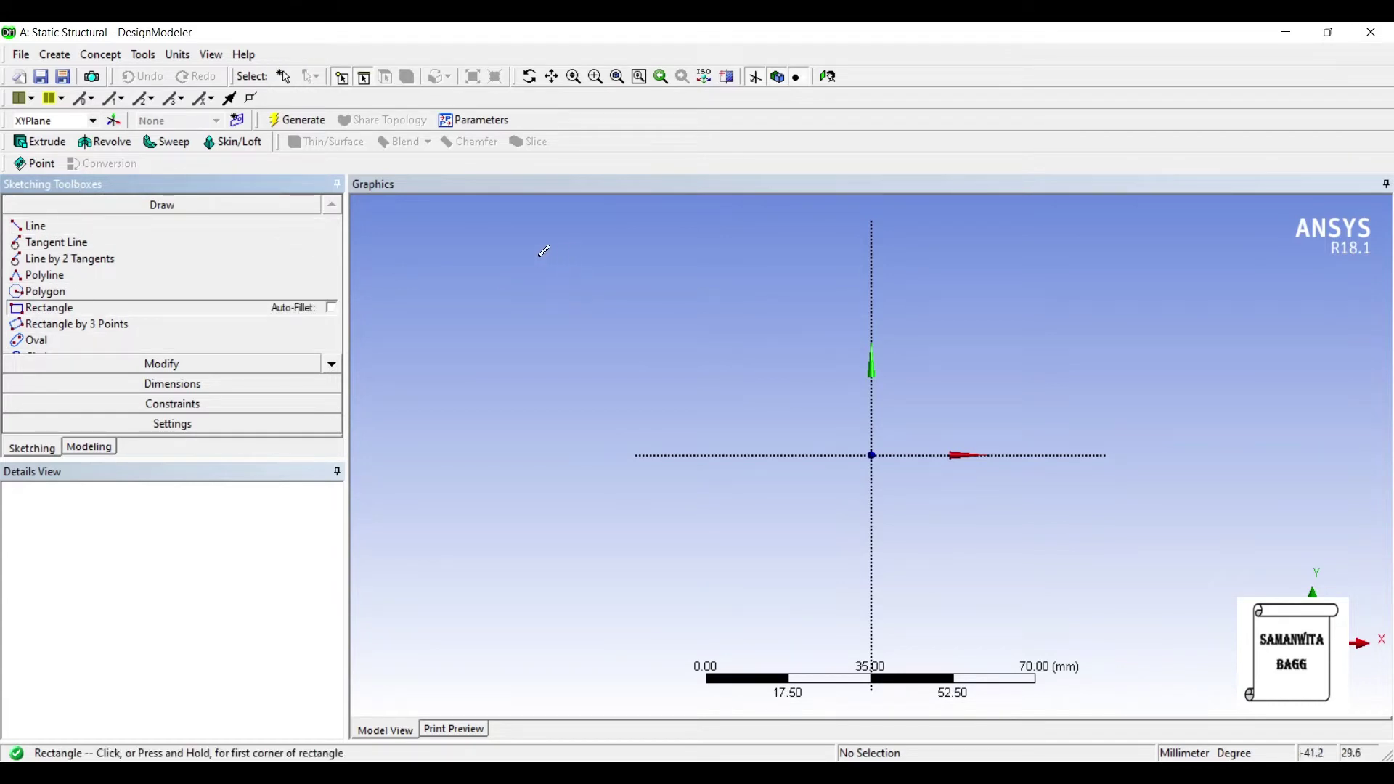
left_click(654, 325)
left_click(1168, 573)
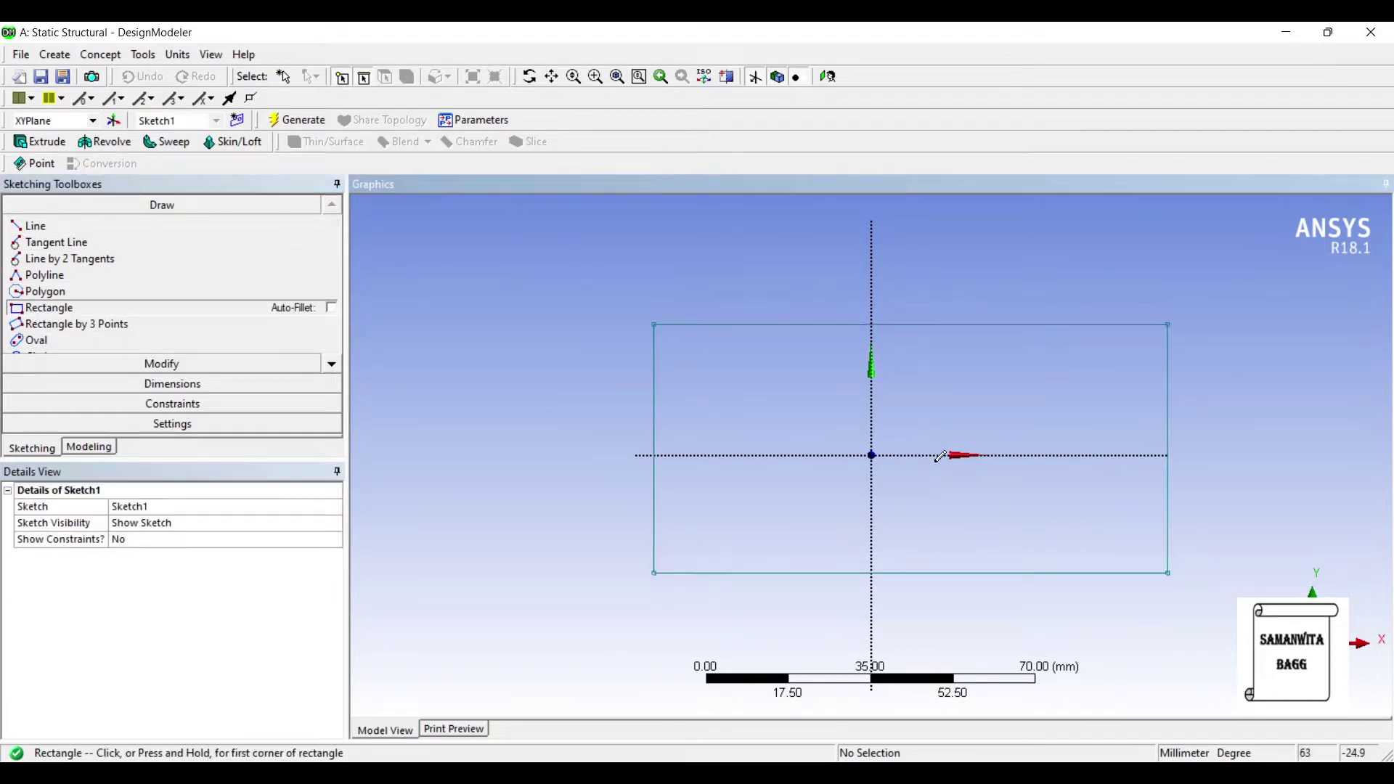
Dimension the rectangle's upper edge horizontally and its left edge vertically
left_click(143, 383)
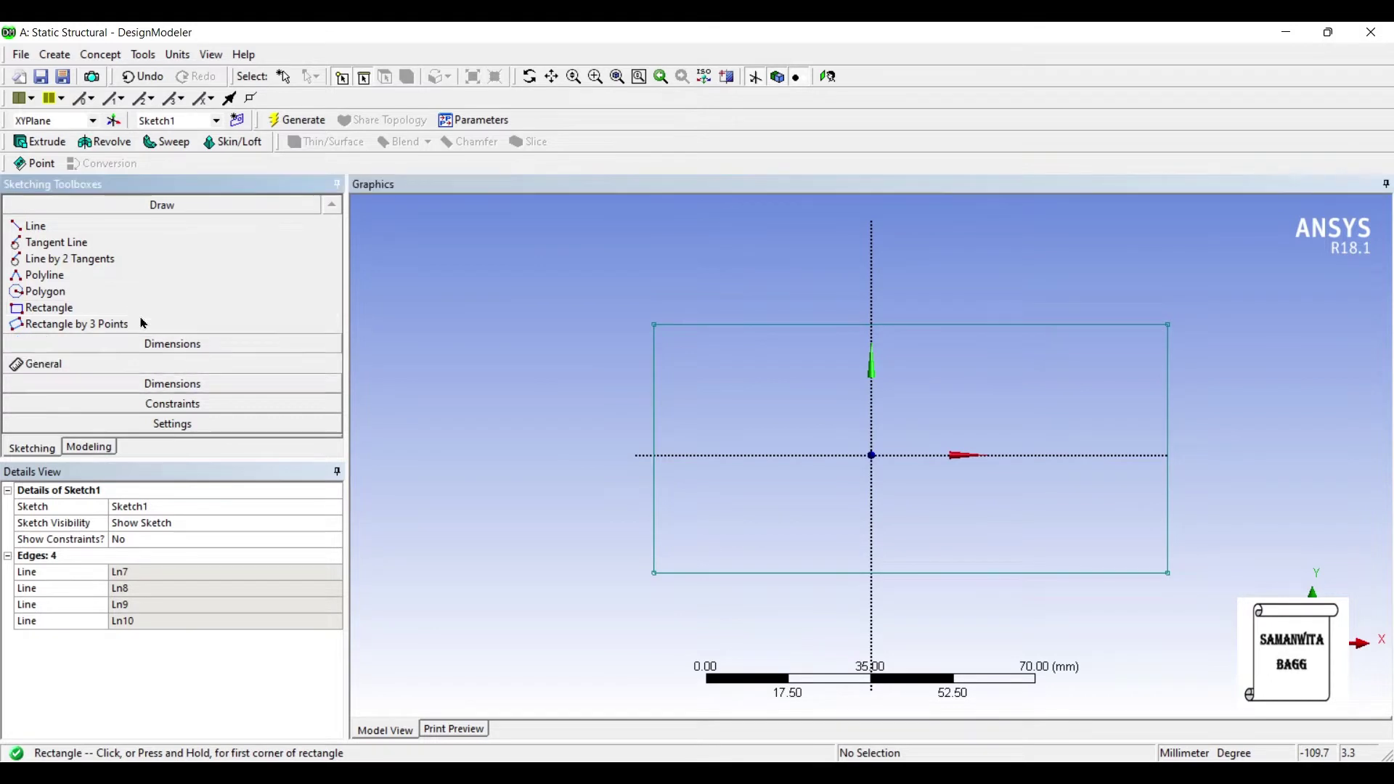
left_click(755, 324)
left_click(770, 286)
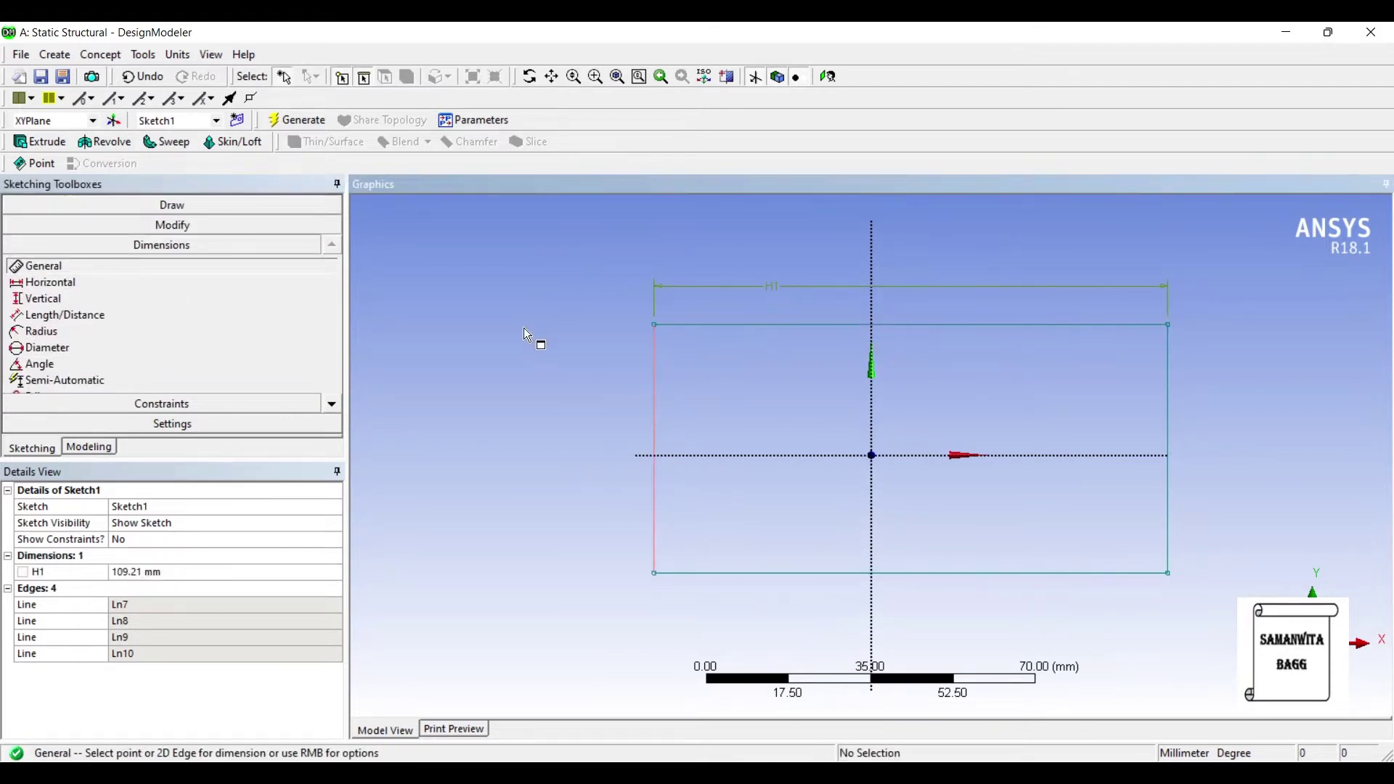
left_click(654, 410)
left_click(591, 410)
Set both the rectangle's horizontal dimension H1 and vertical dimension V2 to 100 mm
left_click(139, 571)
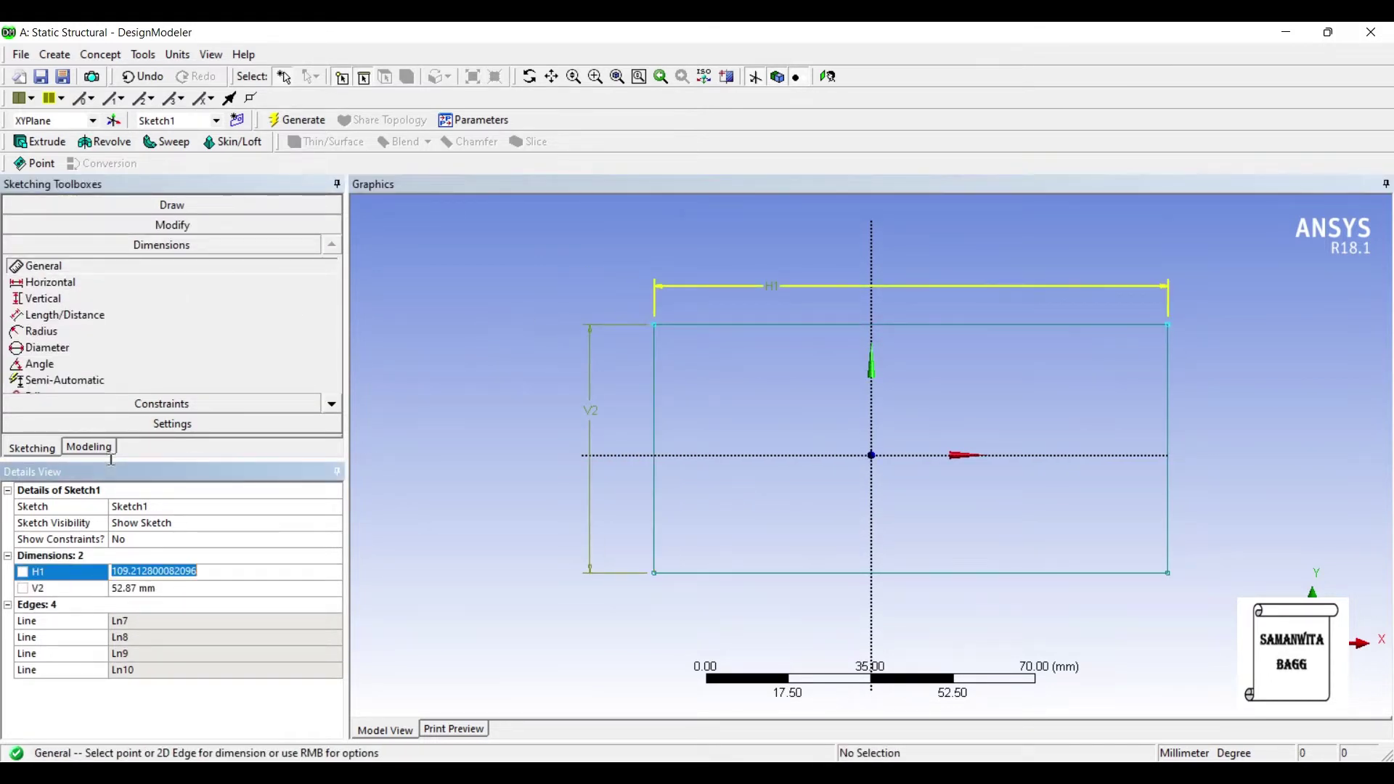
type("100")
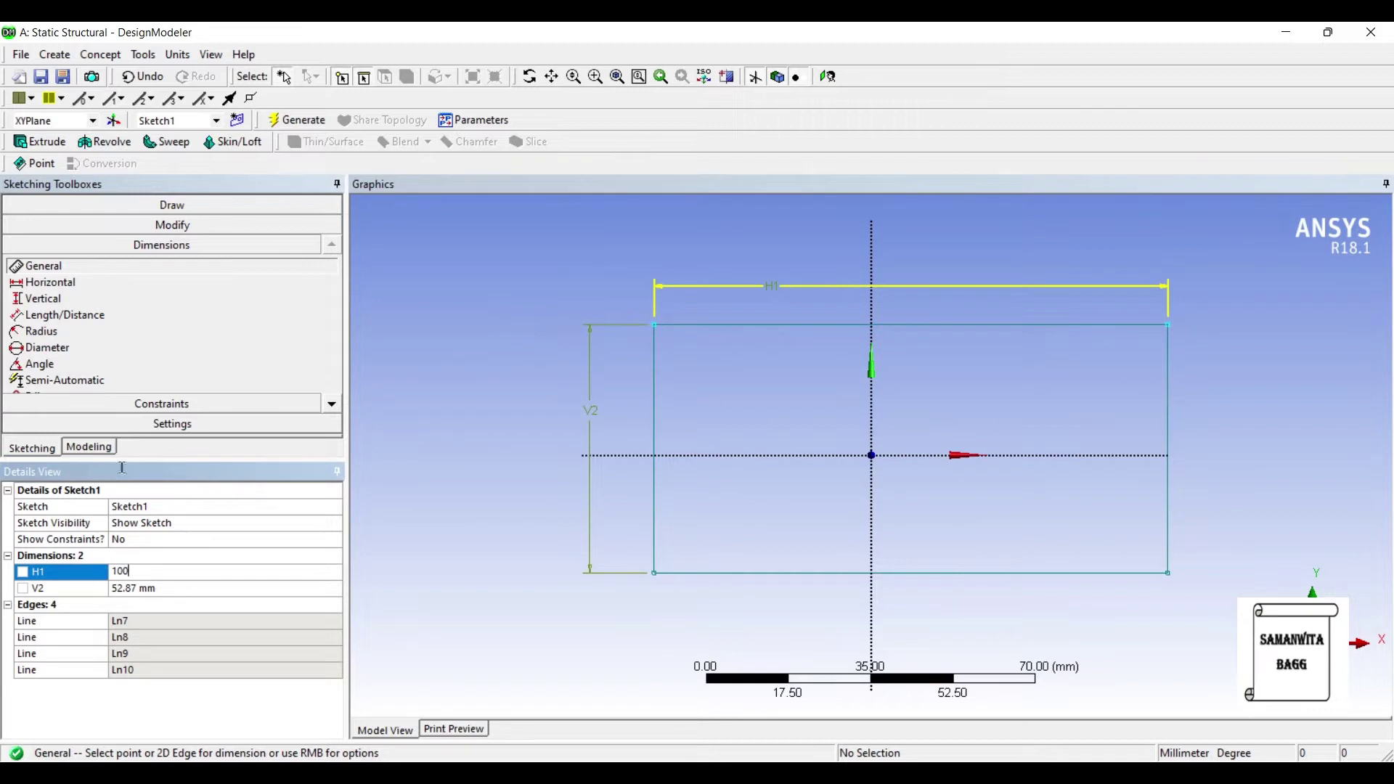
key("Tab")
type("100")
key("Return")
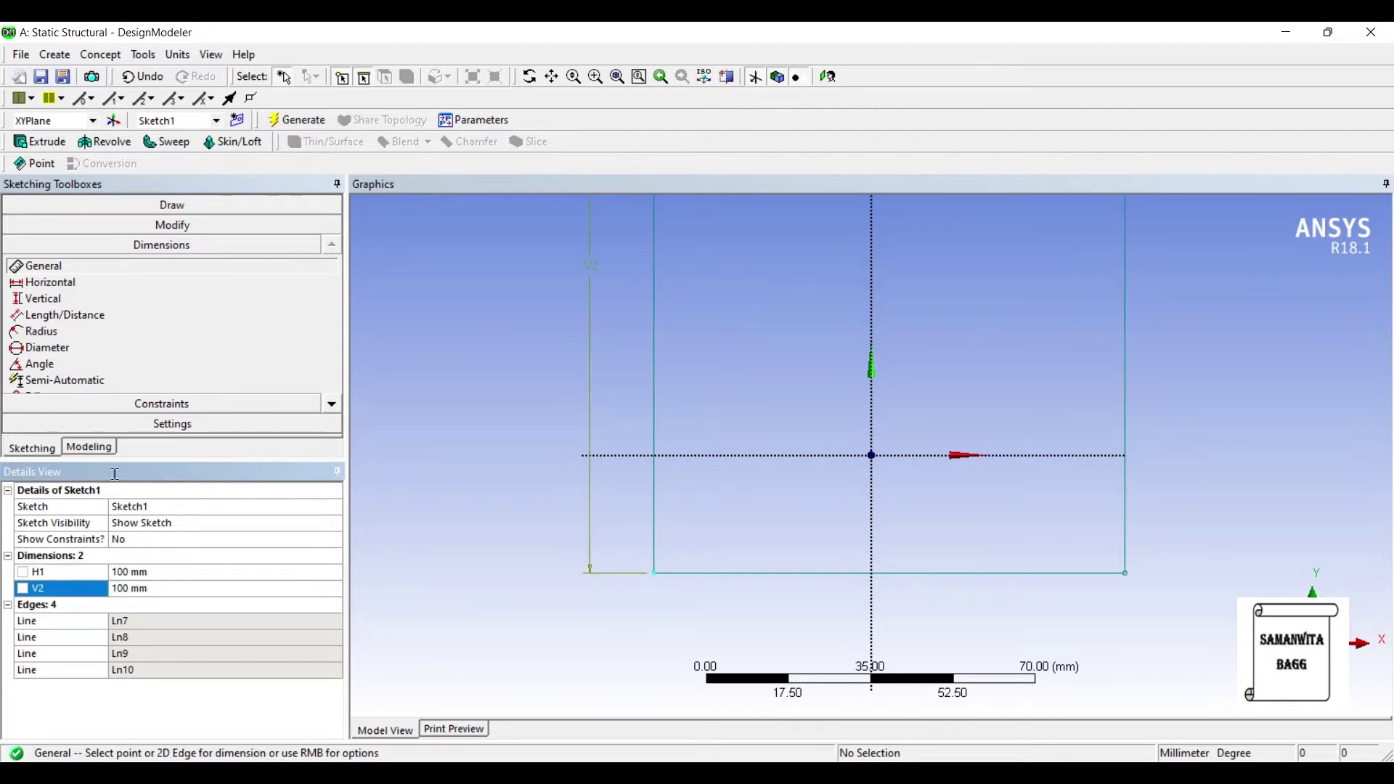
scroll(728, 401, "down", 3)
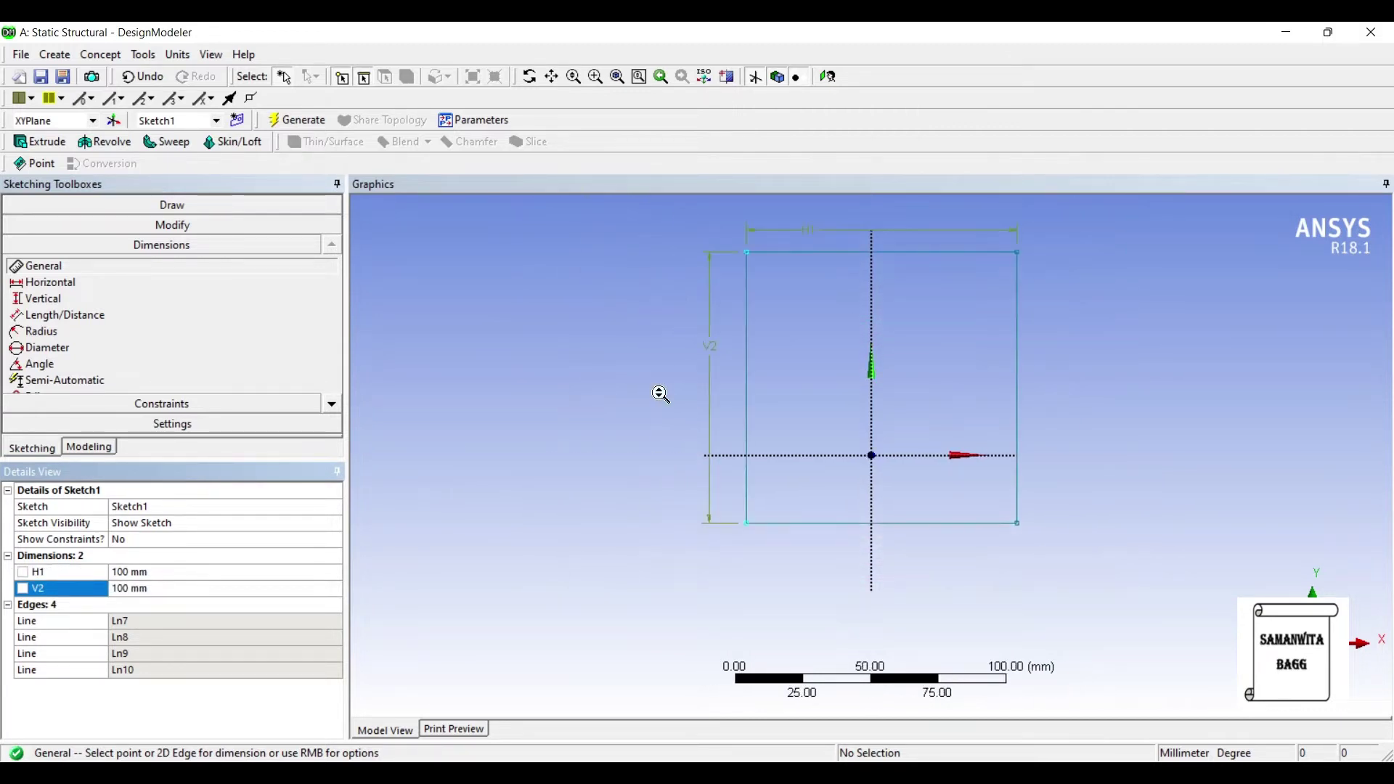
Fillet all four corners of the square sketch with a 2.5 mm radius
left_click(143, 223)
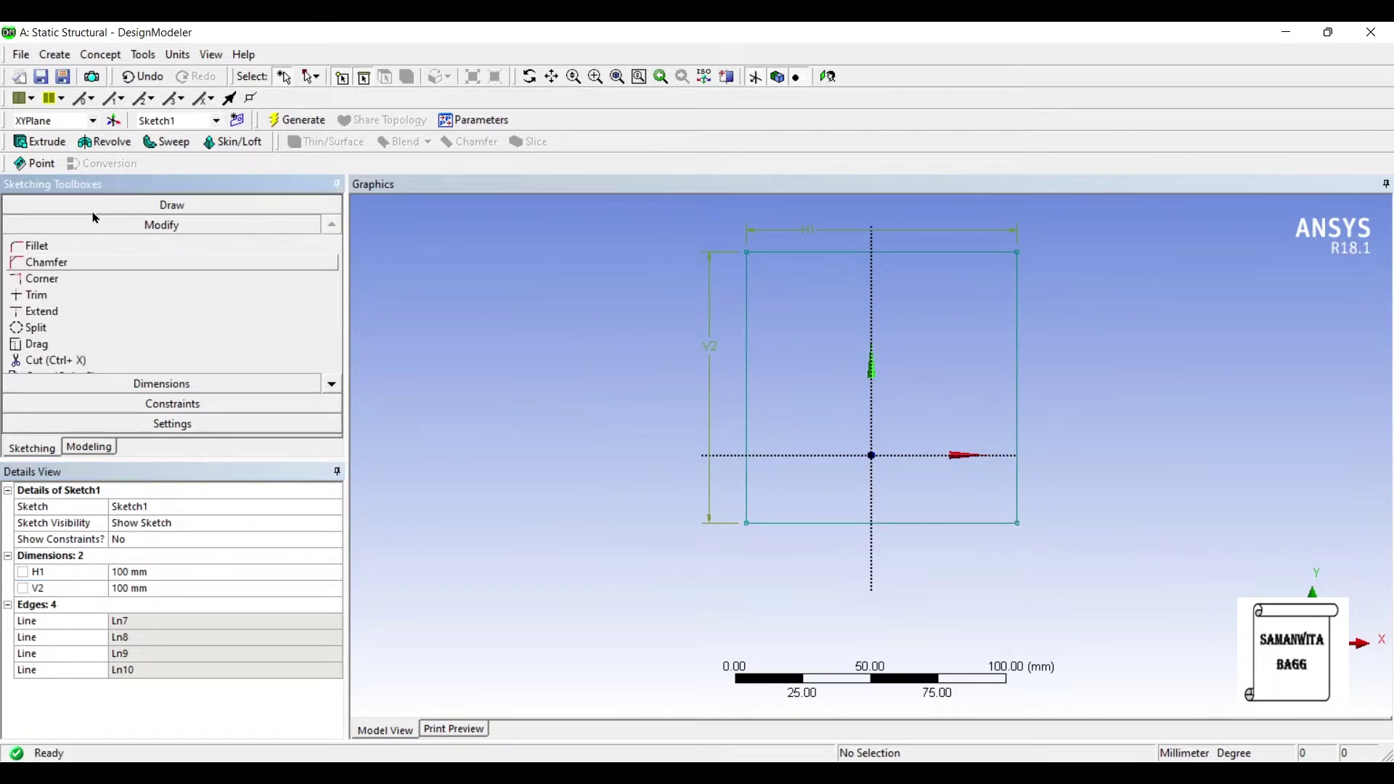
left_click(86, 246)
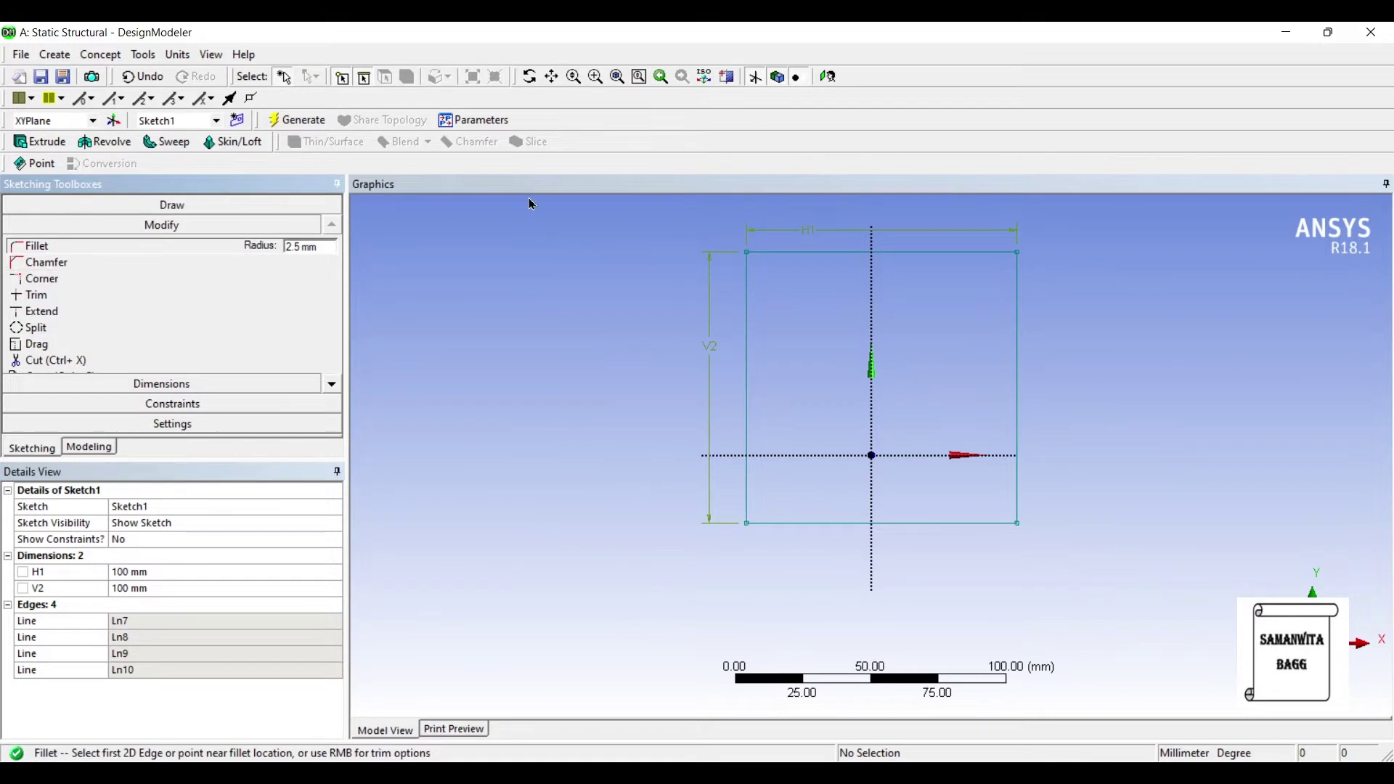
left_click(746, 288)
left_click(798, 252)
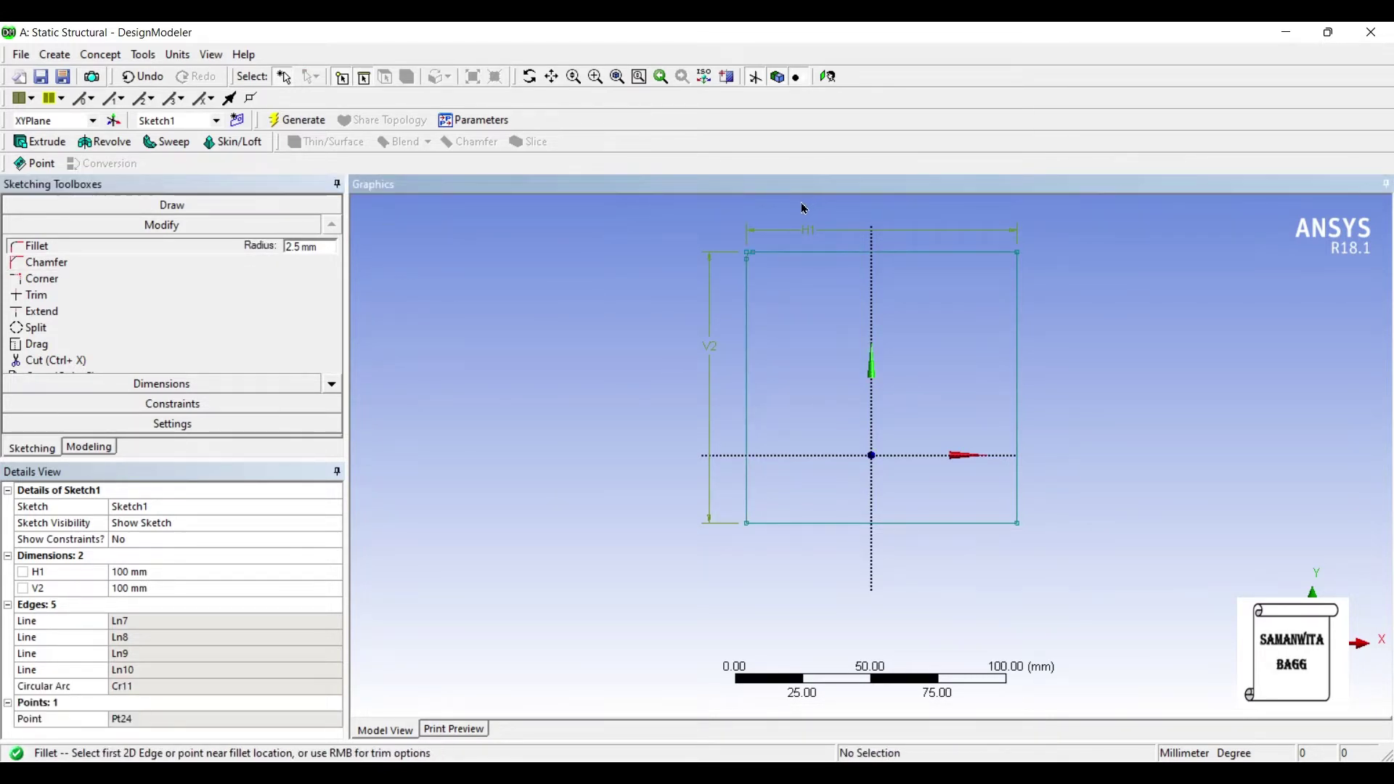
left_click(1017, 277)
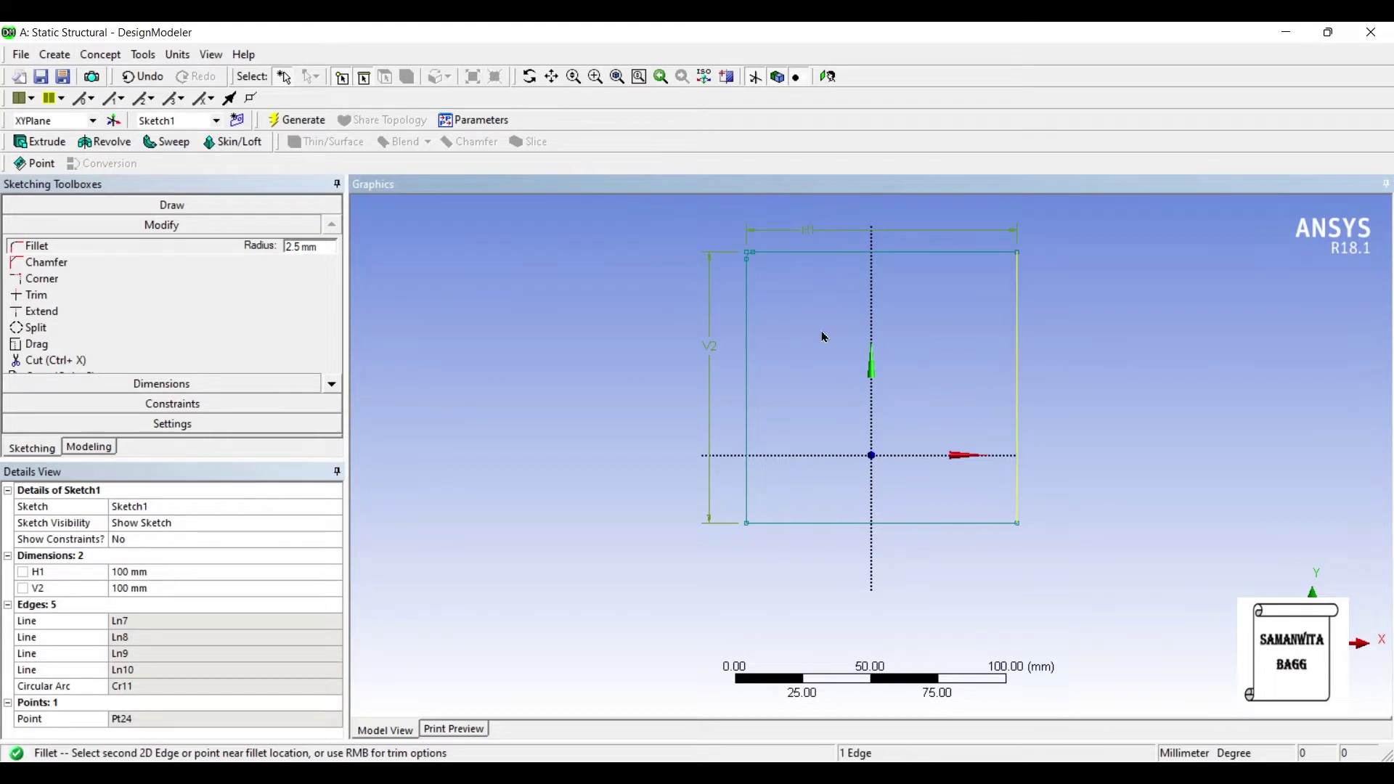
left_click(813, 222)
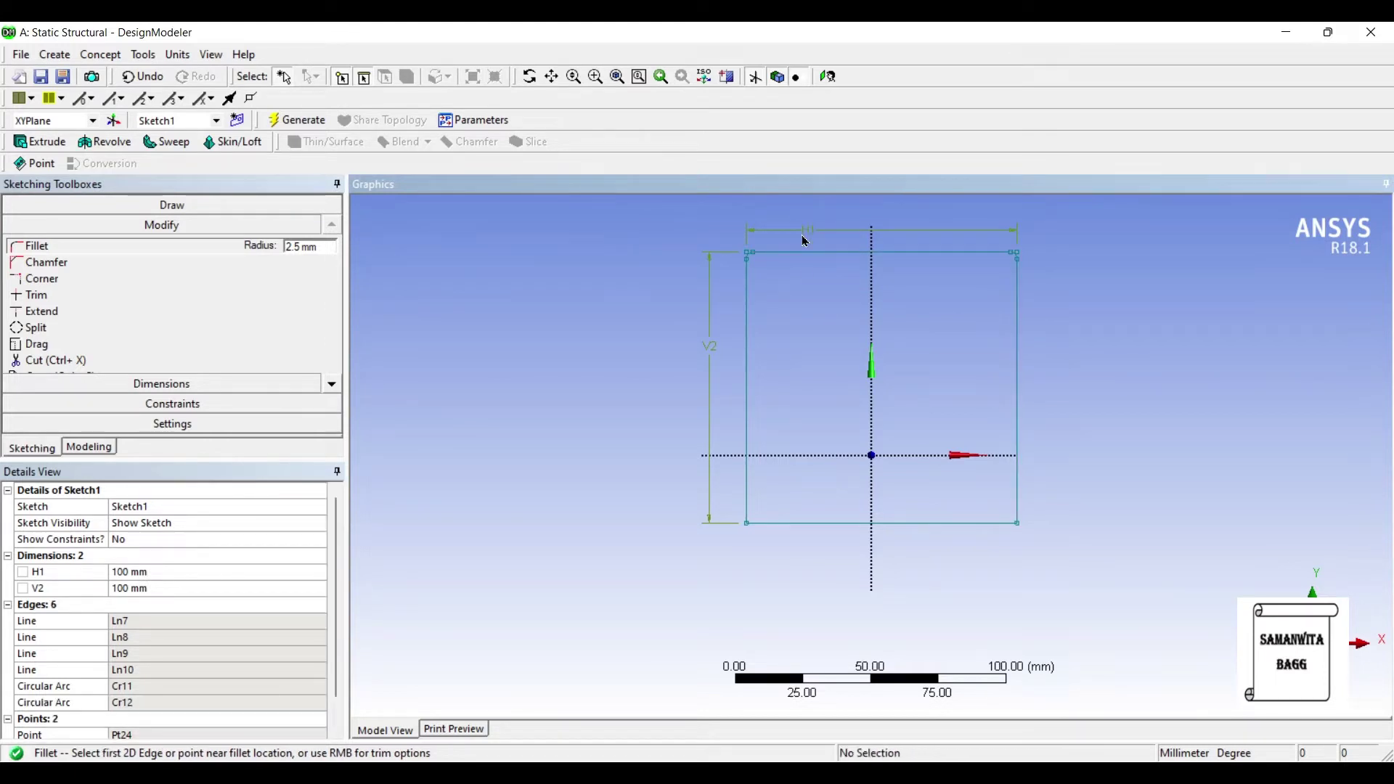
left_click(813, 409)
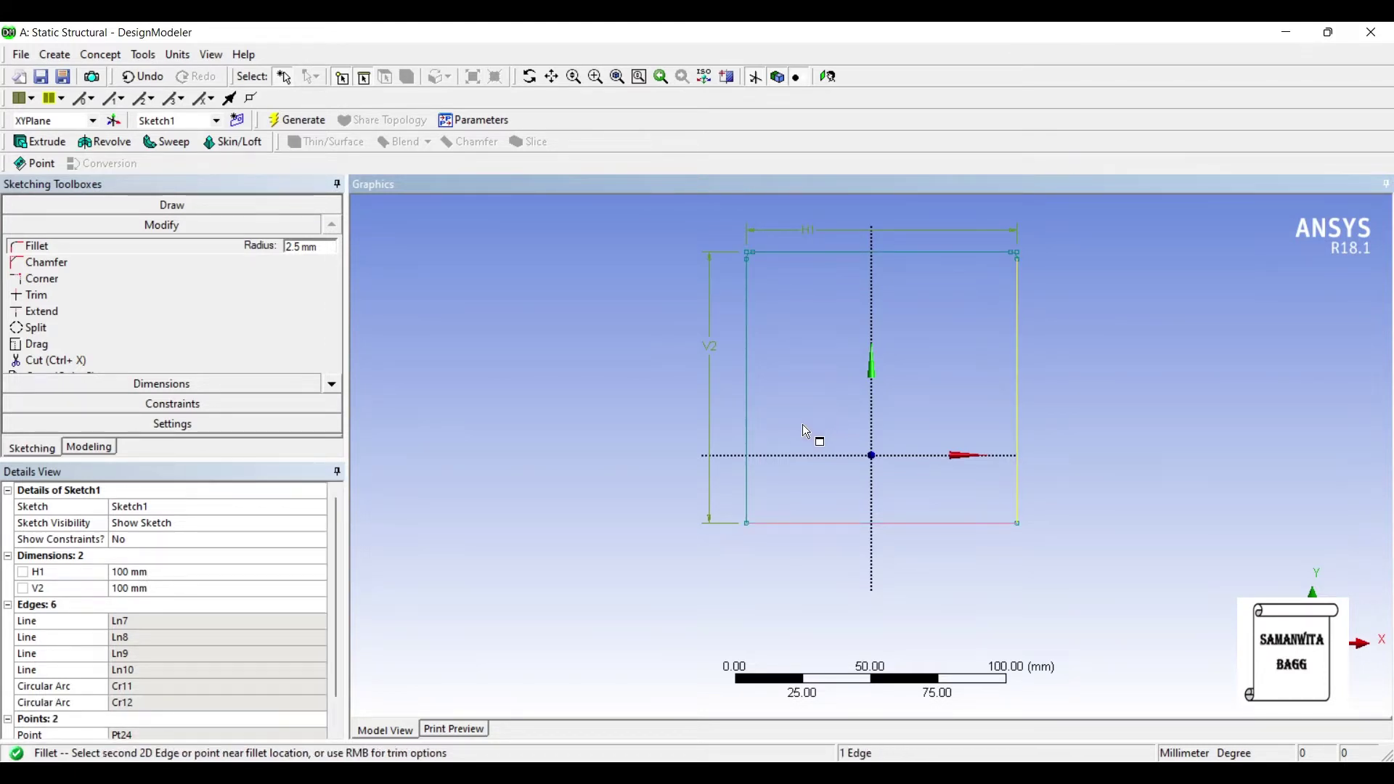
left_click(801, 425)
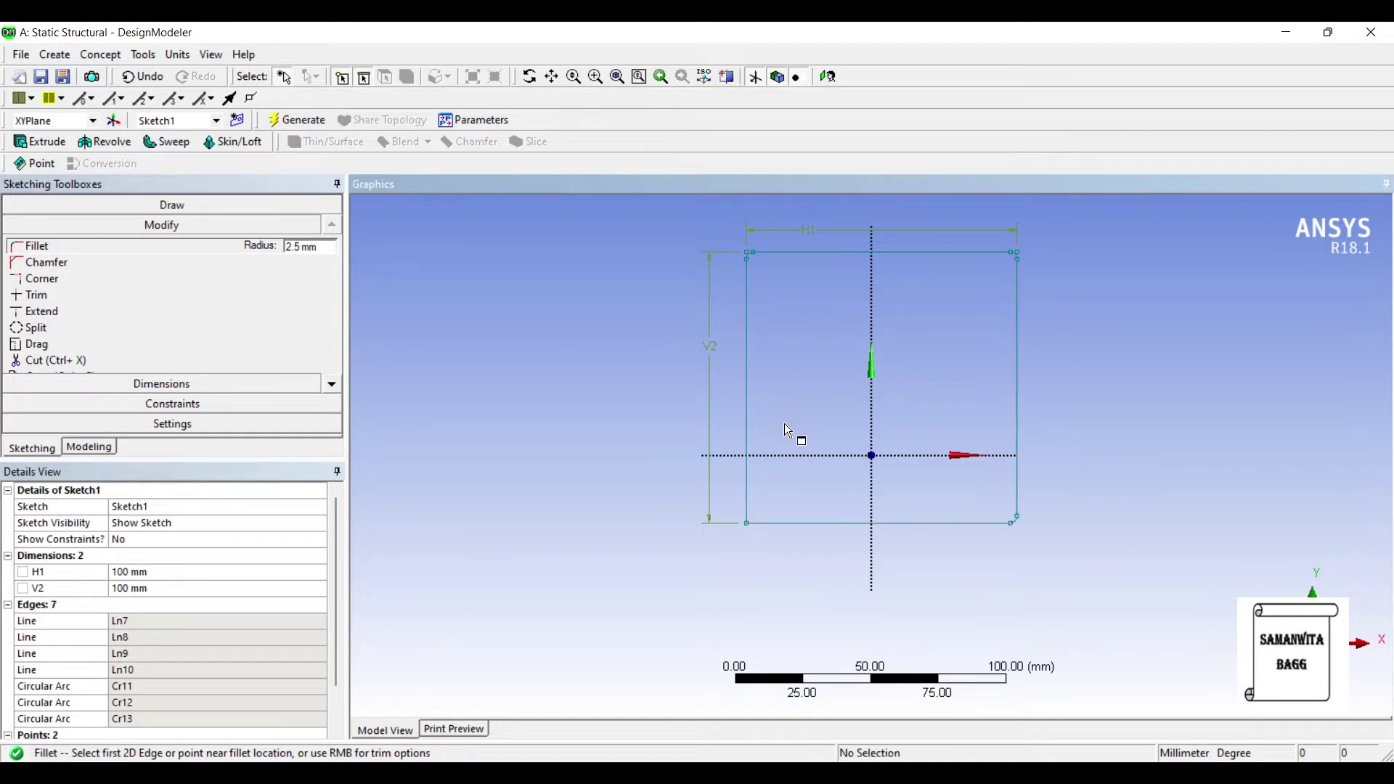
left_click(595, 406)
left_click(609, 421)
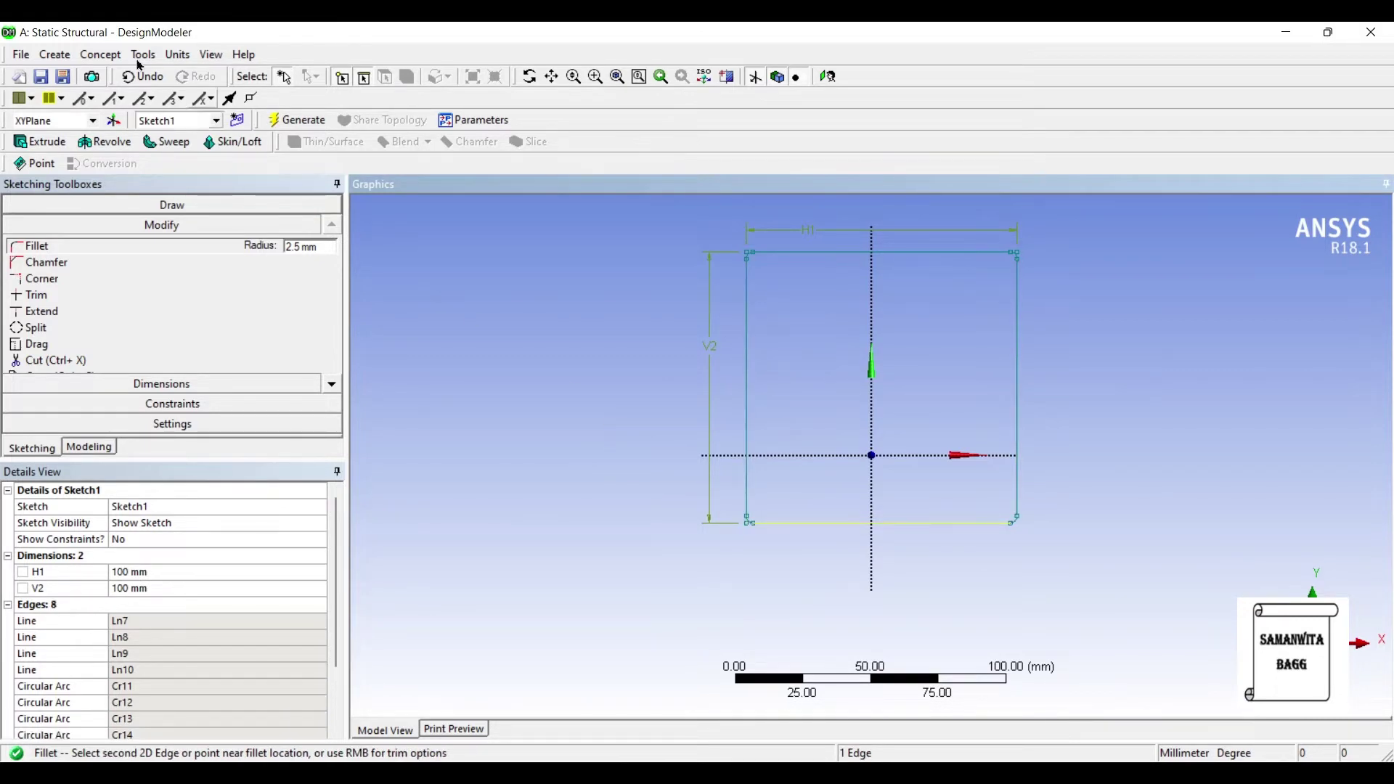
Extrude the filleted square sketch to a depth of 20 mm as added material and generate the solid body
left_click(39, 142)
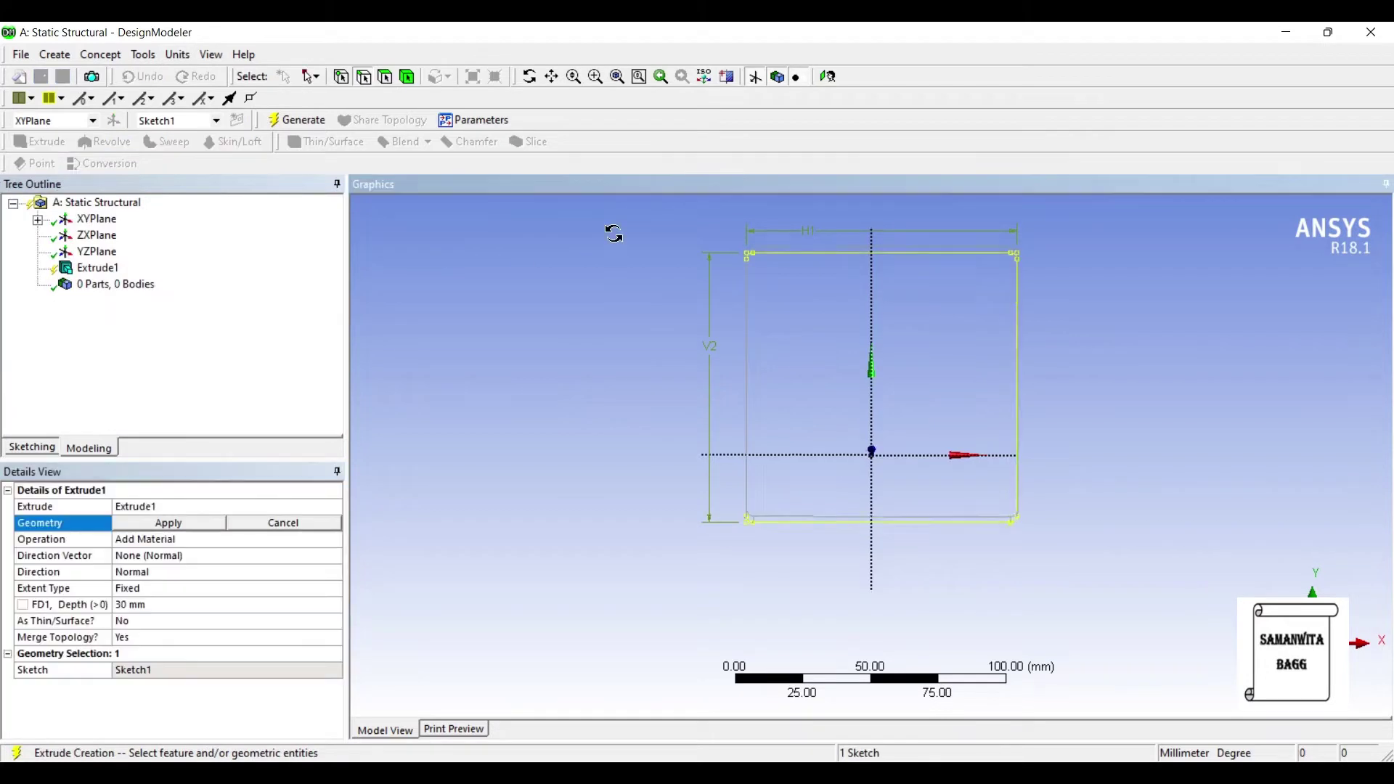
mouse_move(613, 233)
left_mouse_down()
mouse_move(603, 177)
mouse_move(633, 206)
left_mouse_up()
left_click(149, 523)
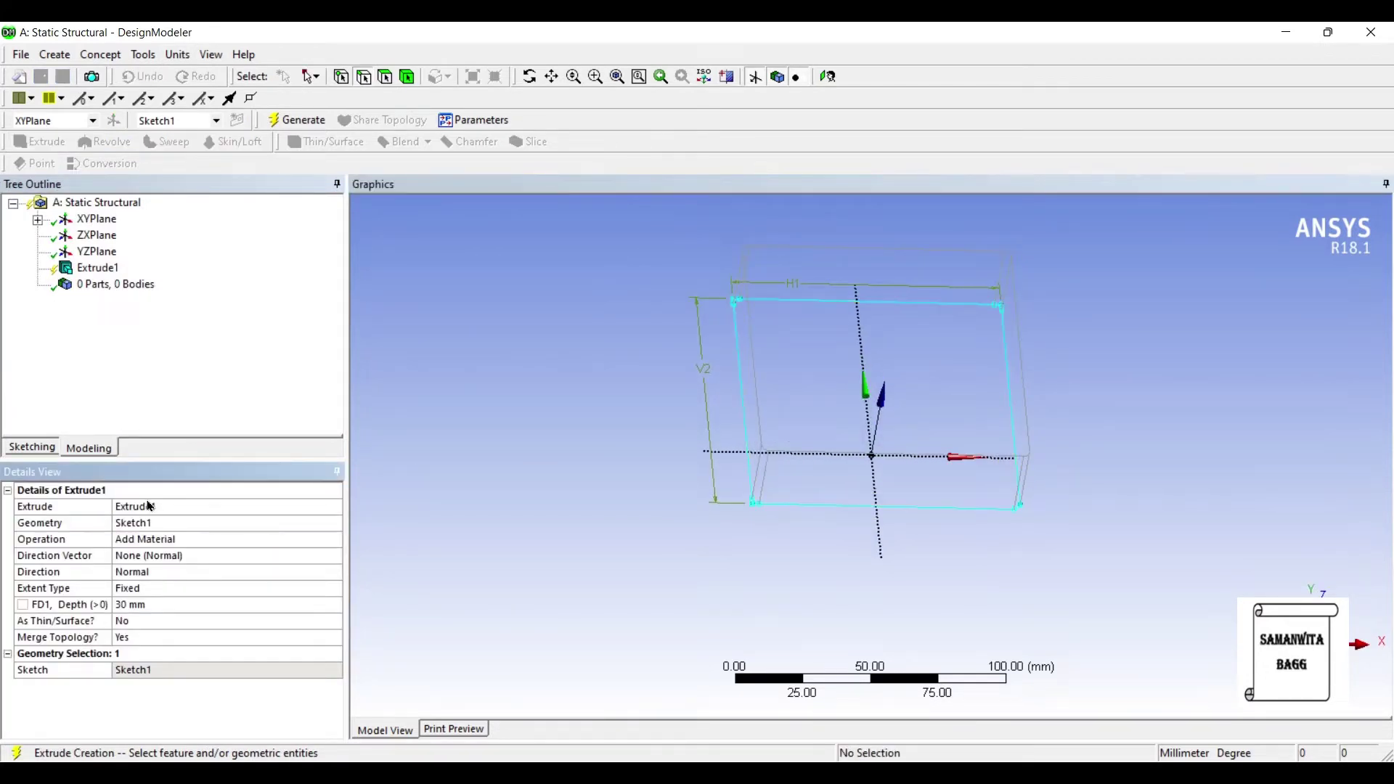
type("2")
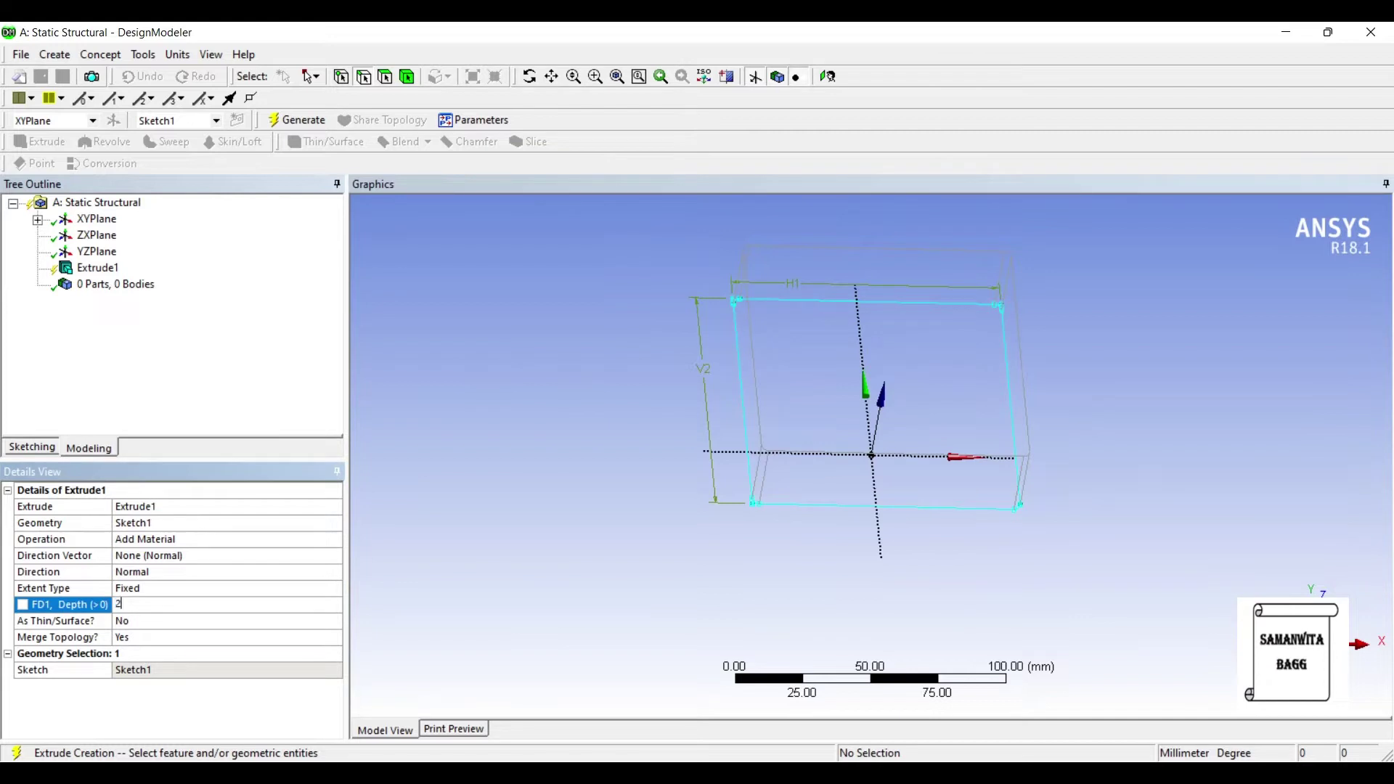
type("0")
key("Return")
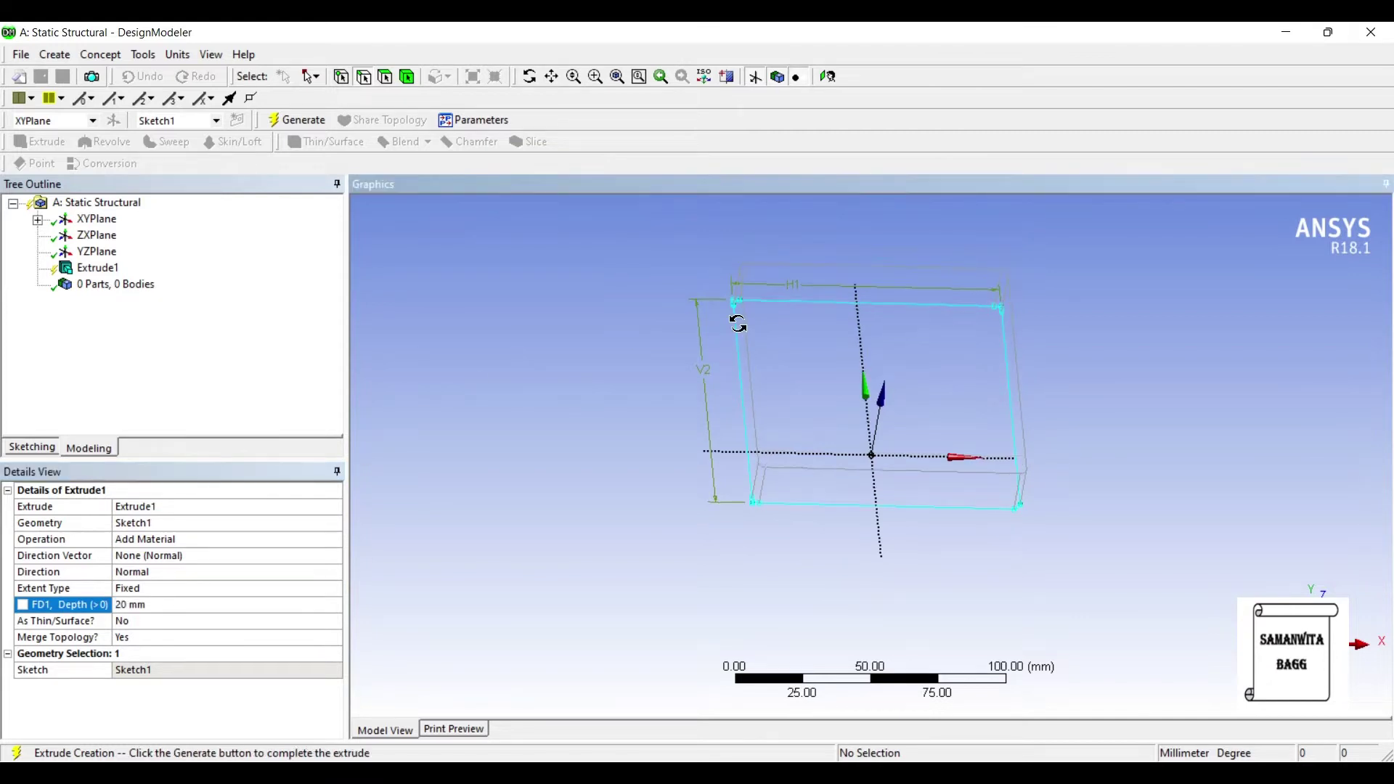
mouse_move(738, 317)
middle_mouse_down()
mouse_move(728, 283)
mouse_move(691, 293)
mouse_move(728, 376)
mouse_move(781, 368)
mouse_move(806, 302)
mouse_move(759, 286)
mouse_move(879, 240)
mouse_move(715, 280)
middle_mouse_up()
left_click(296, 119)
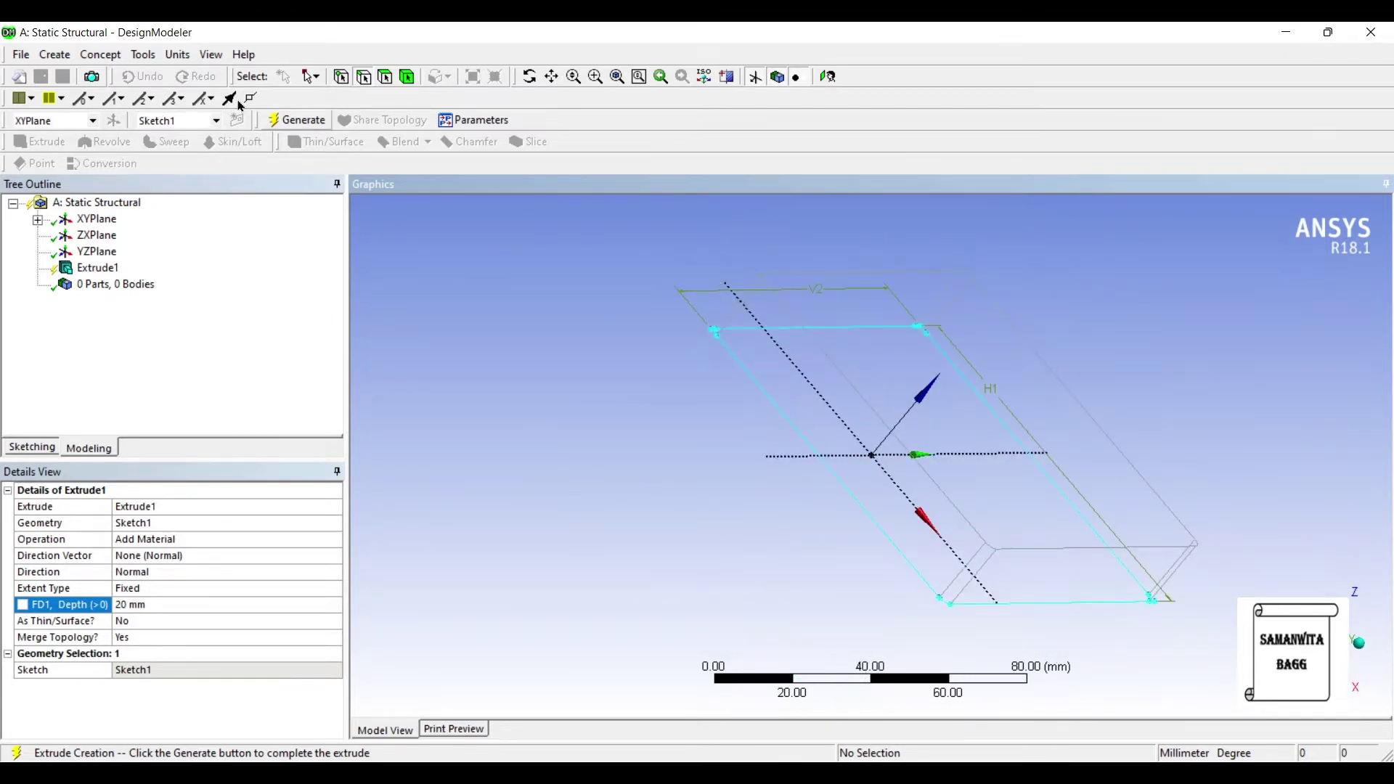
middle_click_drag(611, 320, 669, 373)
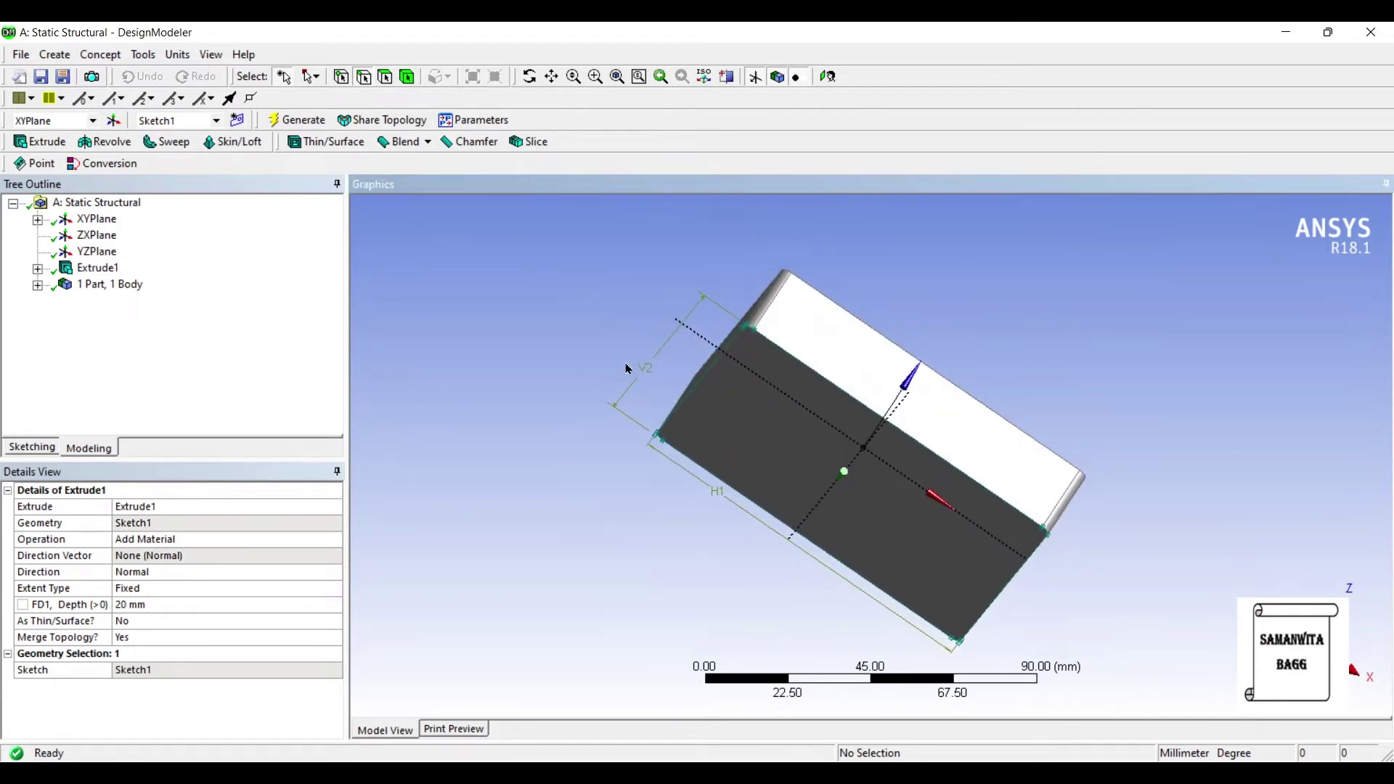
Create a new plane from the block's flat face on the original sketch side and generate it
left_click(385, 76)
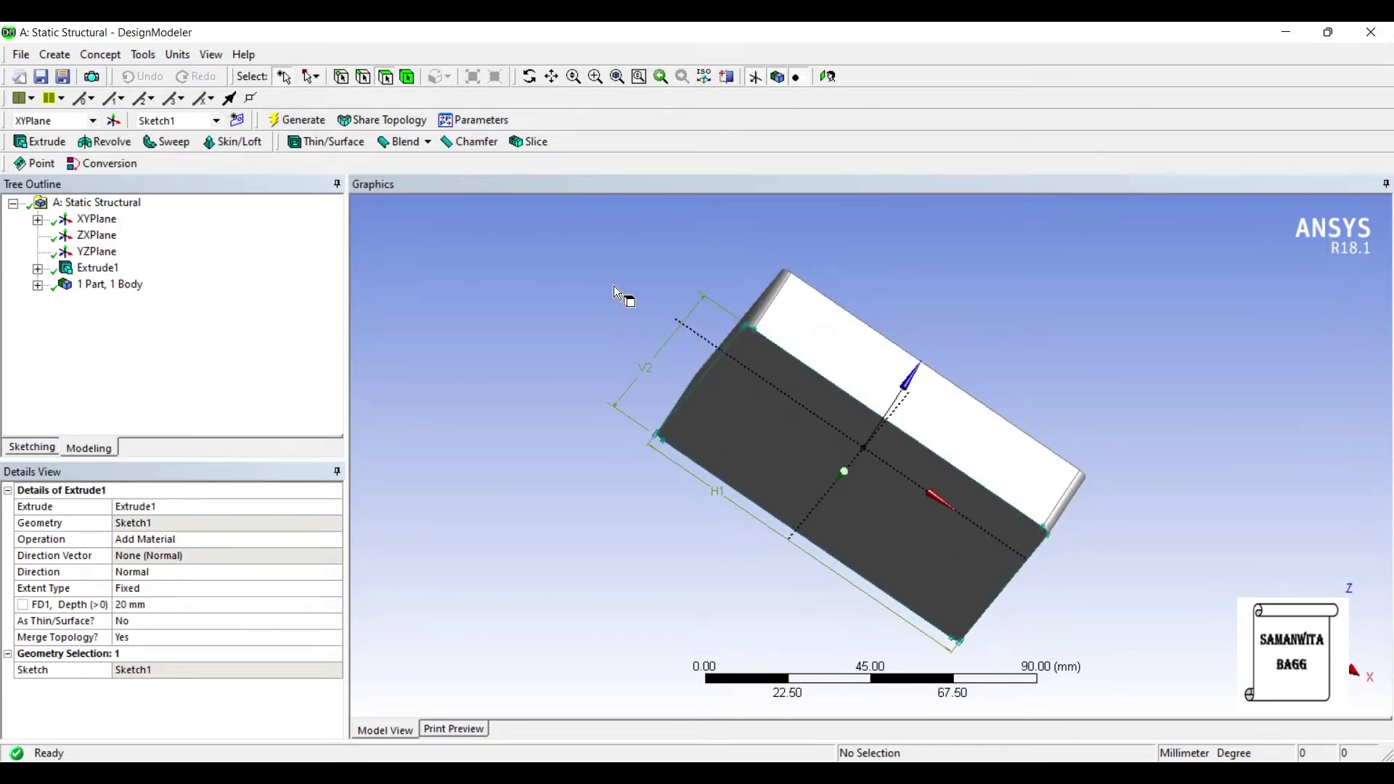
left_click(623, 312)
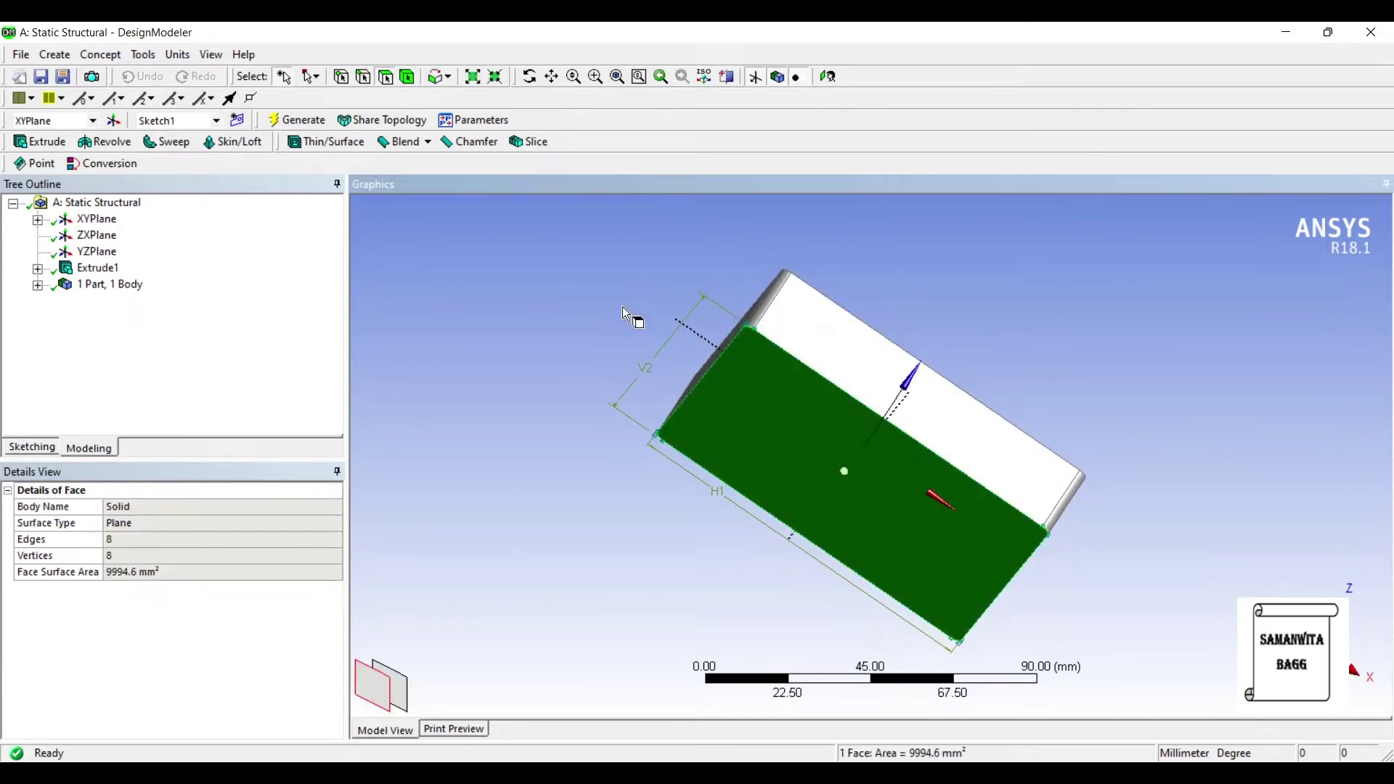
left_click(113, 120)
left_click(296, 120)
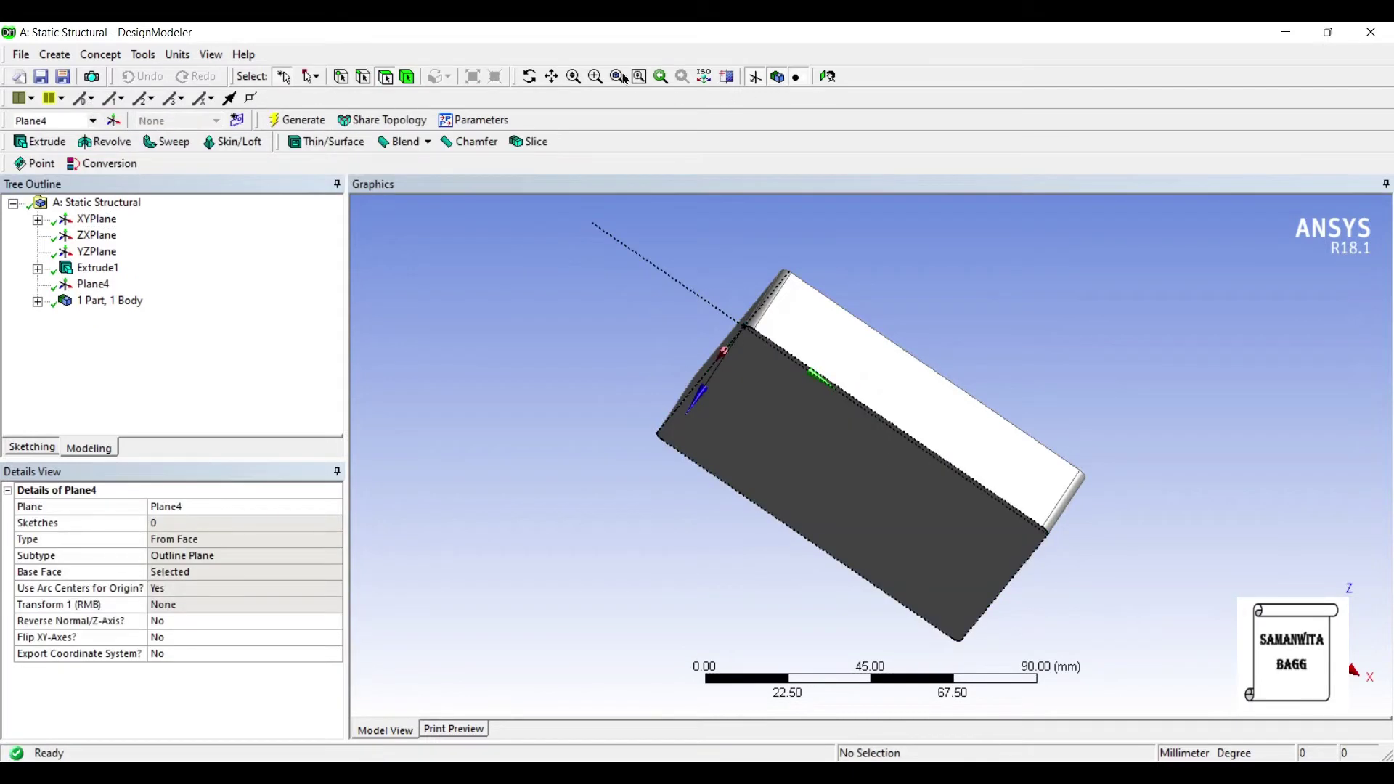
left_click(828, 77)
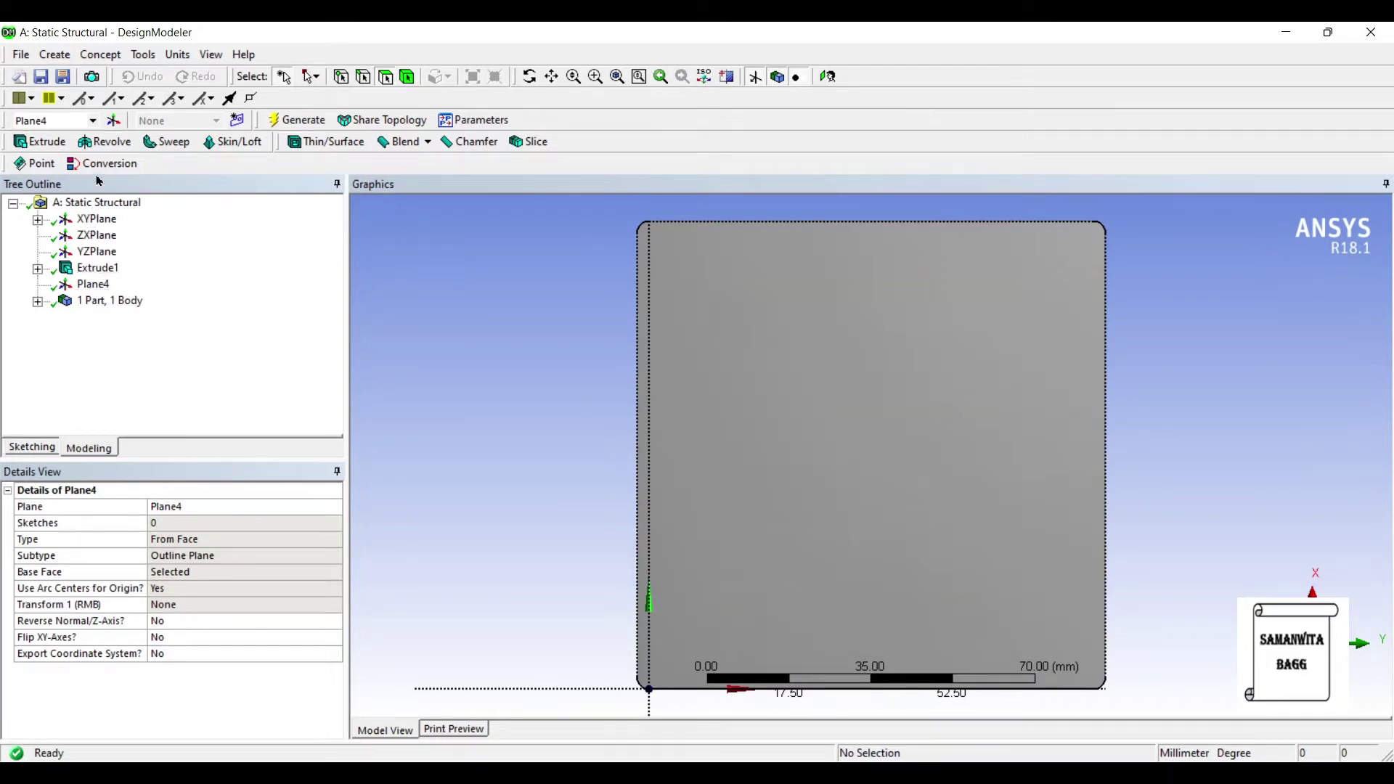
On the new plane, sketch a rectangle about 11 × 10 mm near the face's upper-left corner and one about 10 × 11 mm near its upper-right corner
left_click(32, 446)
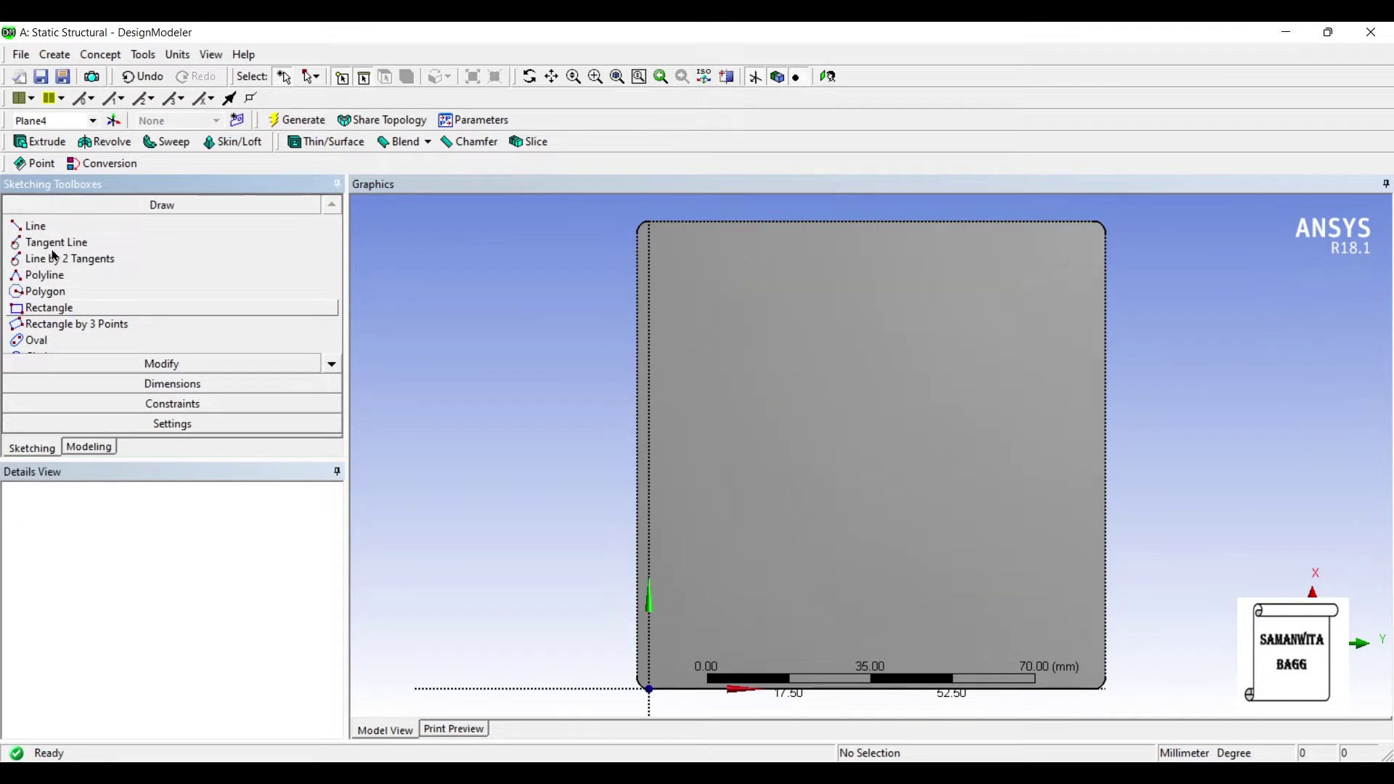
left_click(65, 308)
scroll(653, 246, "down", 1)
left_click(683, 273)
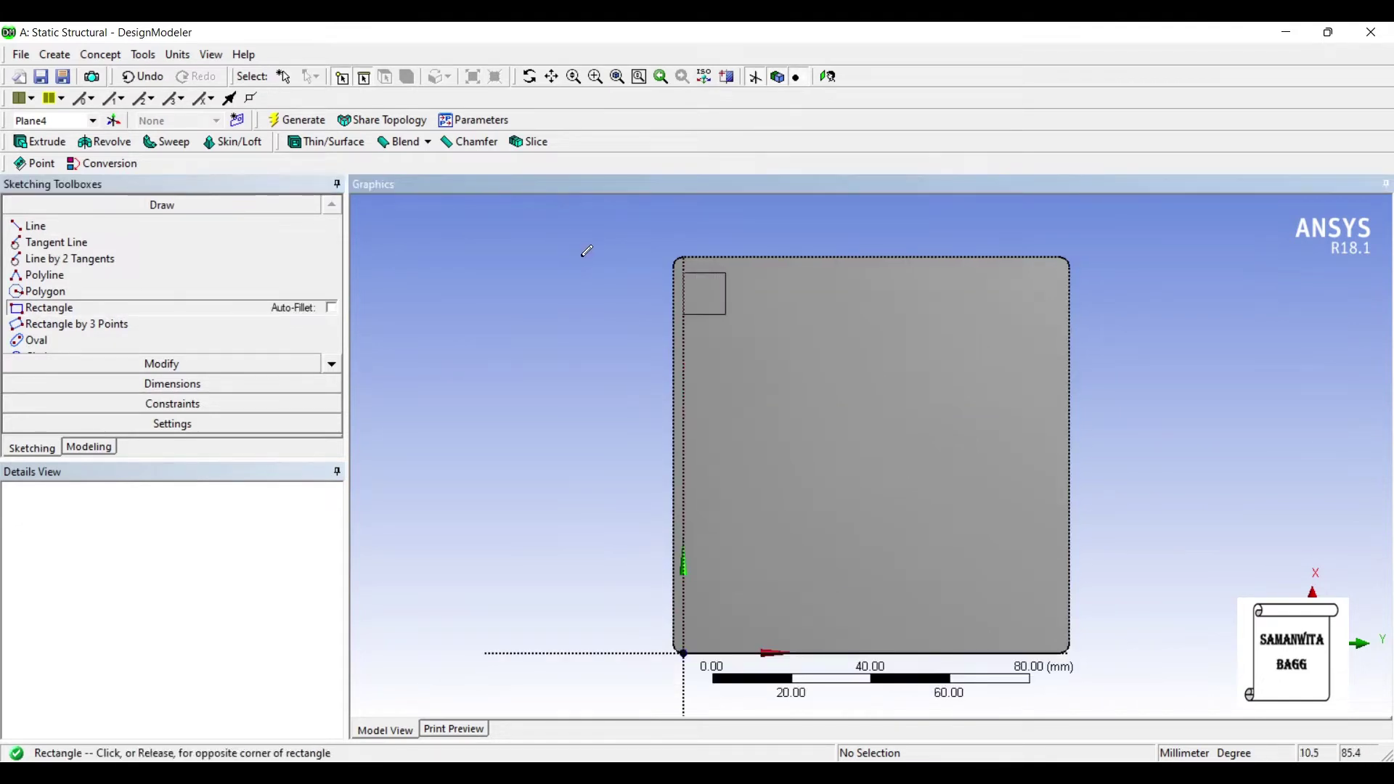
left_click(728, 315)
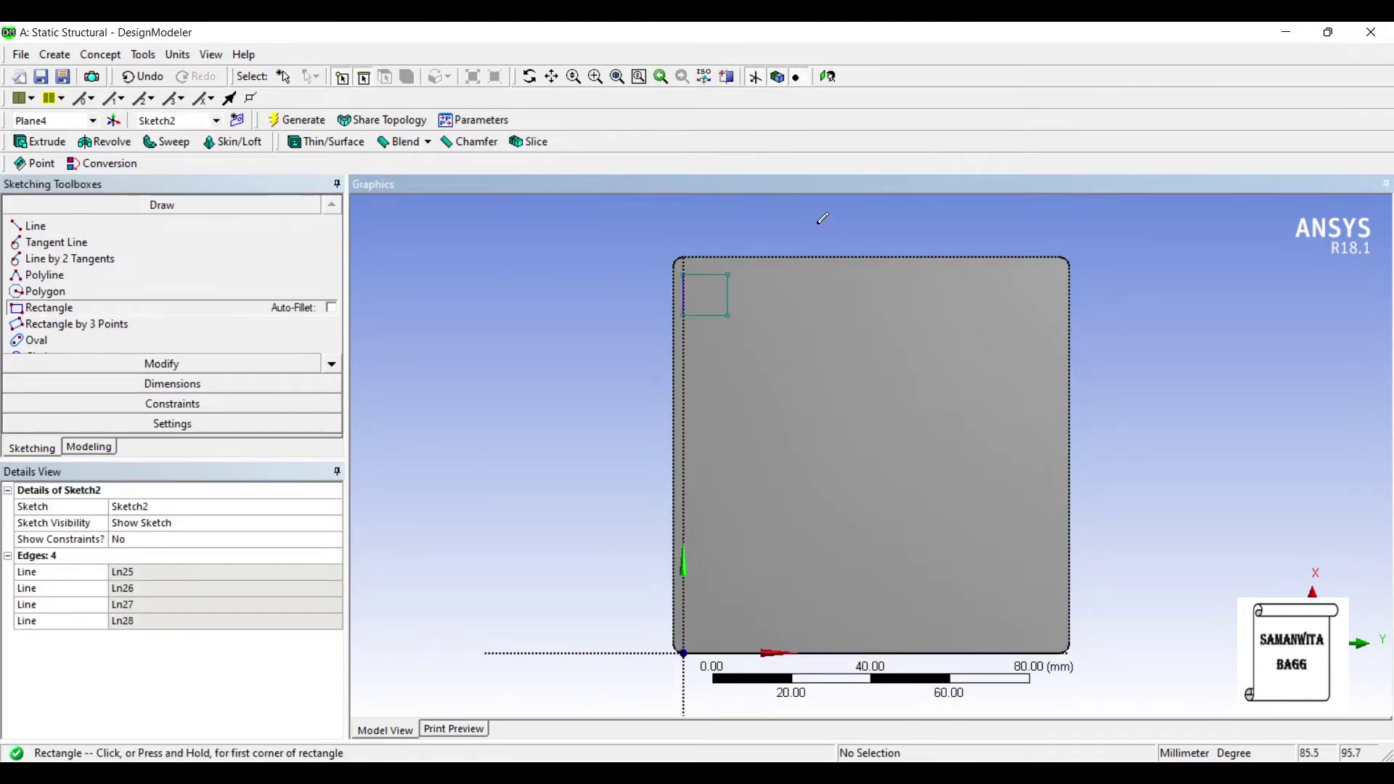
left_click(1016, 275)
left_click(1057, 319)
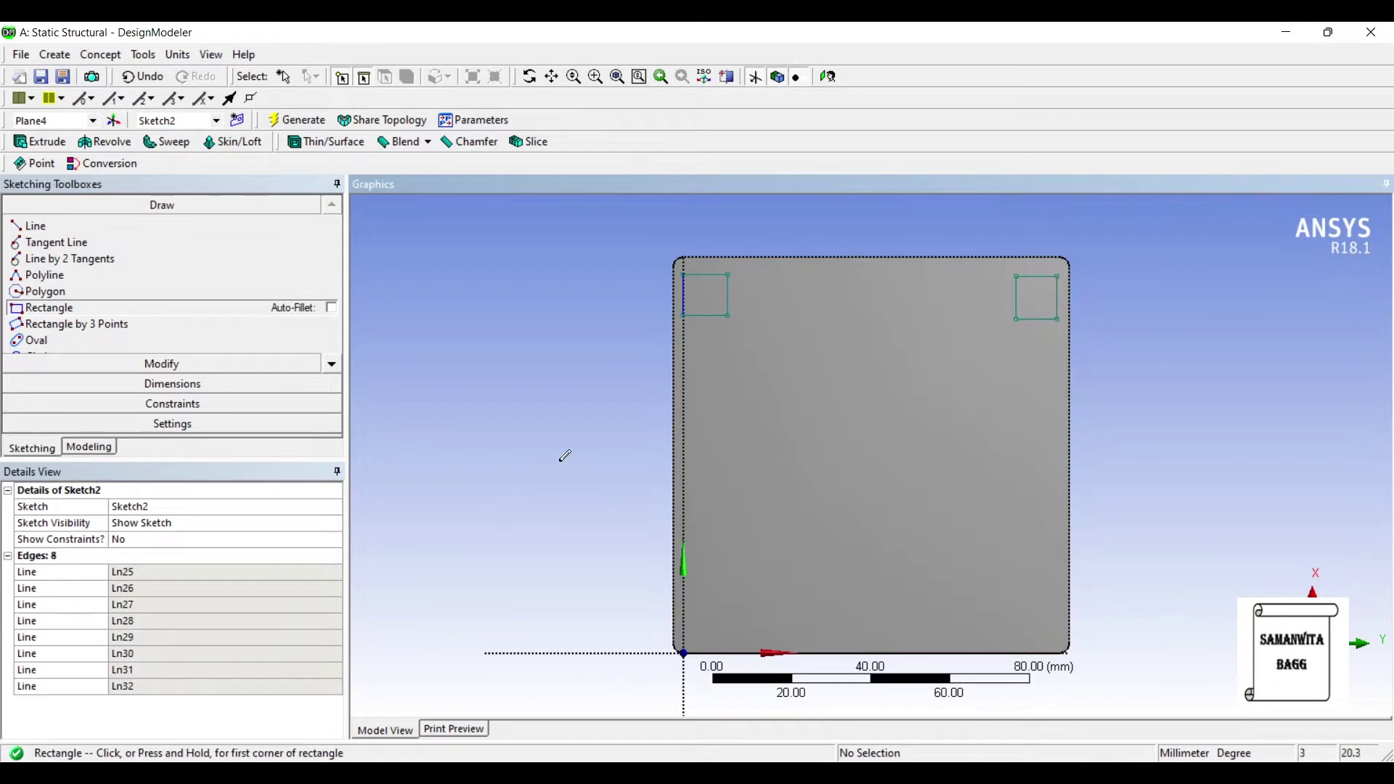
Sketch a rectangle about 12 × 9 mm near the face's lower-left corner and one about 11 × 7 mm near its lower-right corner
left_click(683, 606)
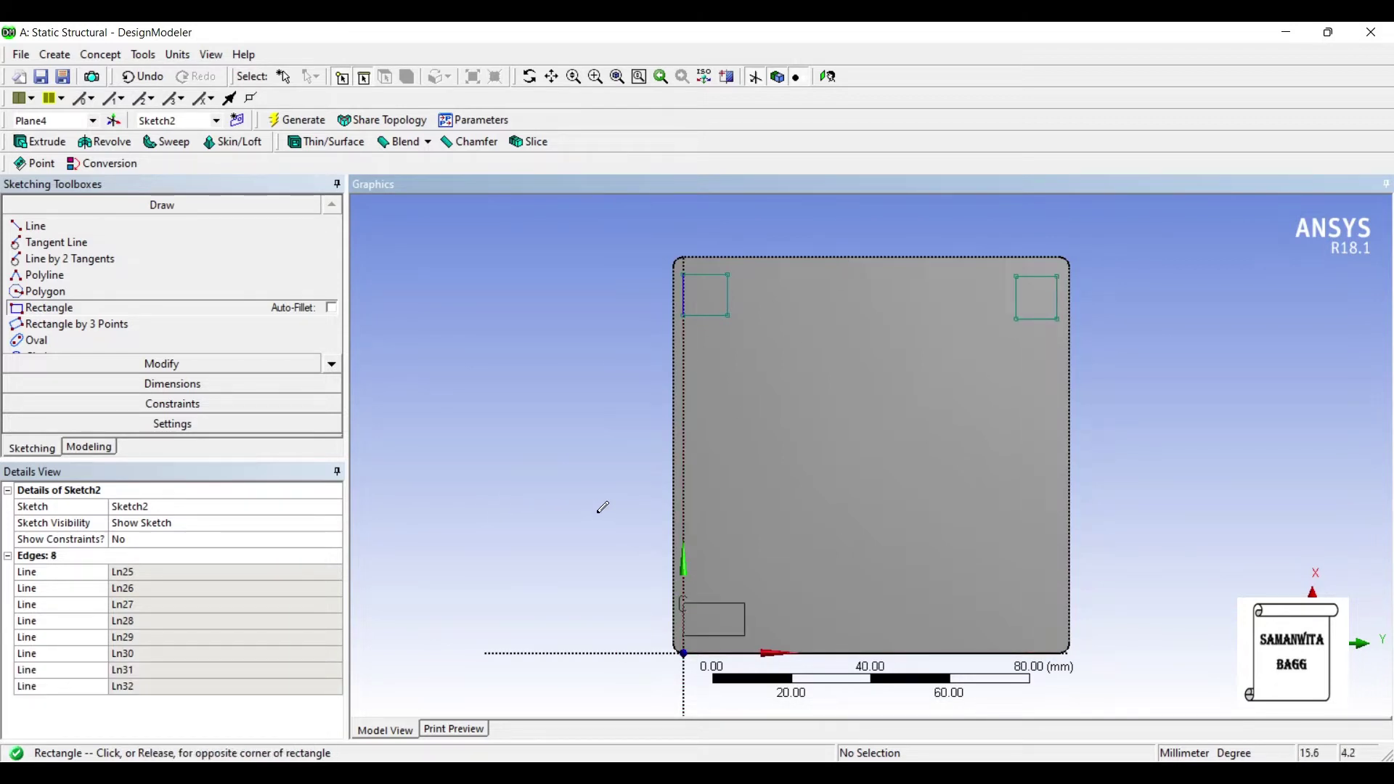
left_click(732, 641)
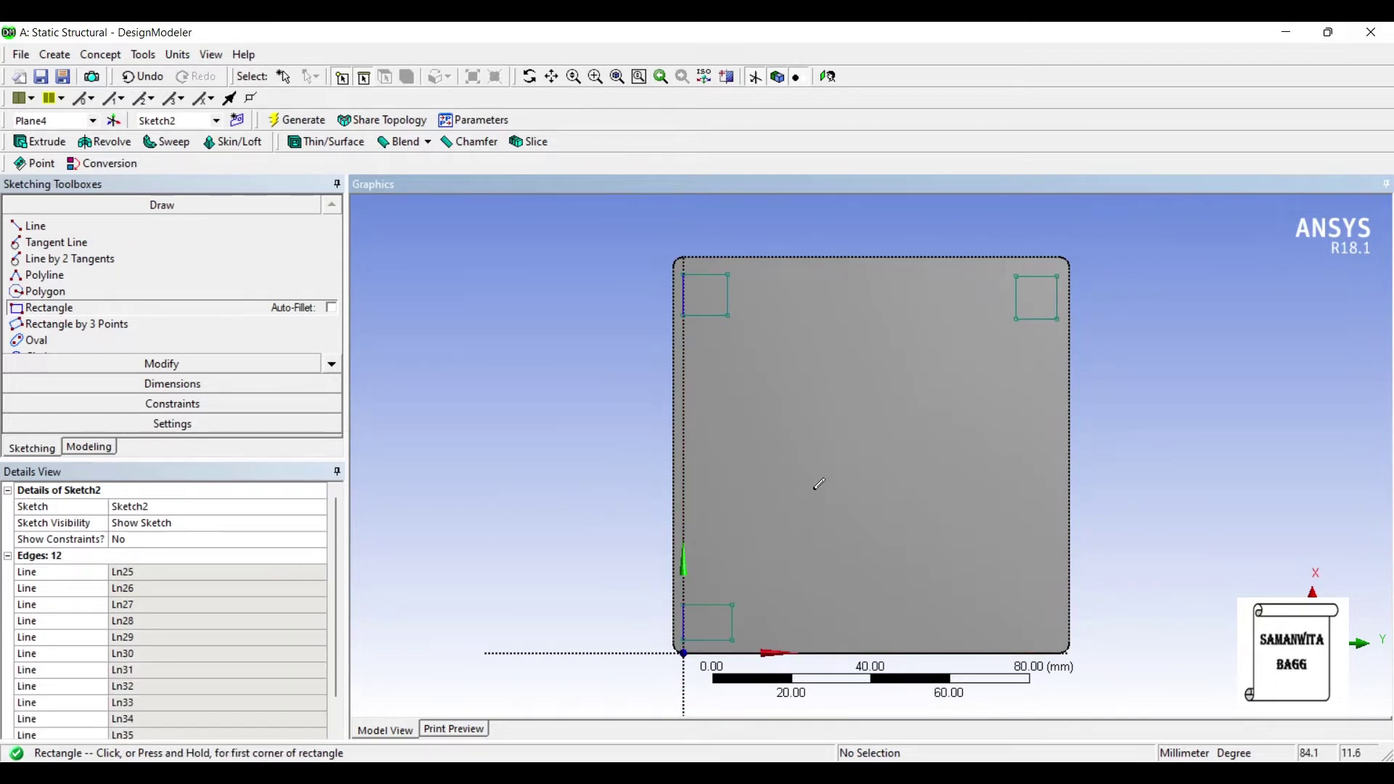
left_click(1015, 611)
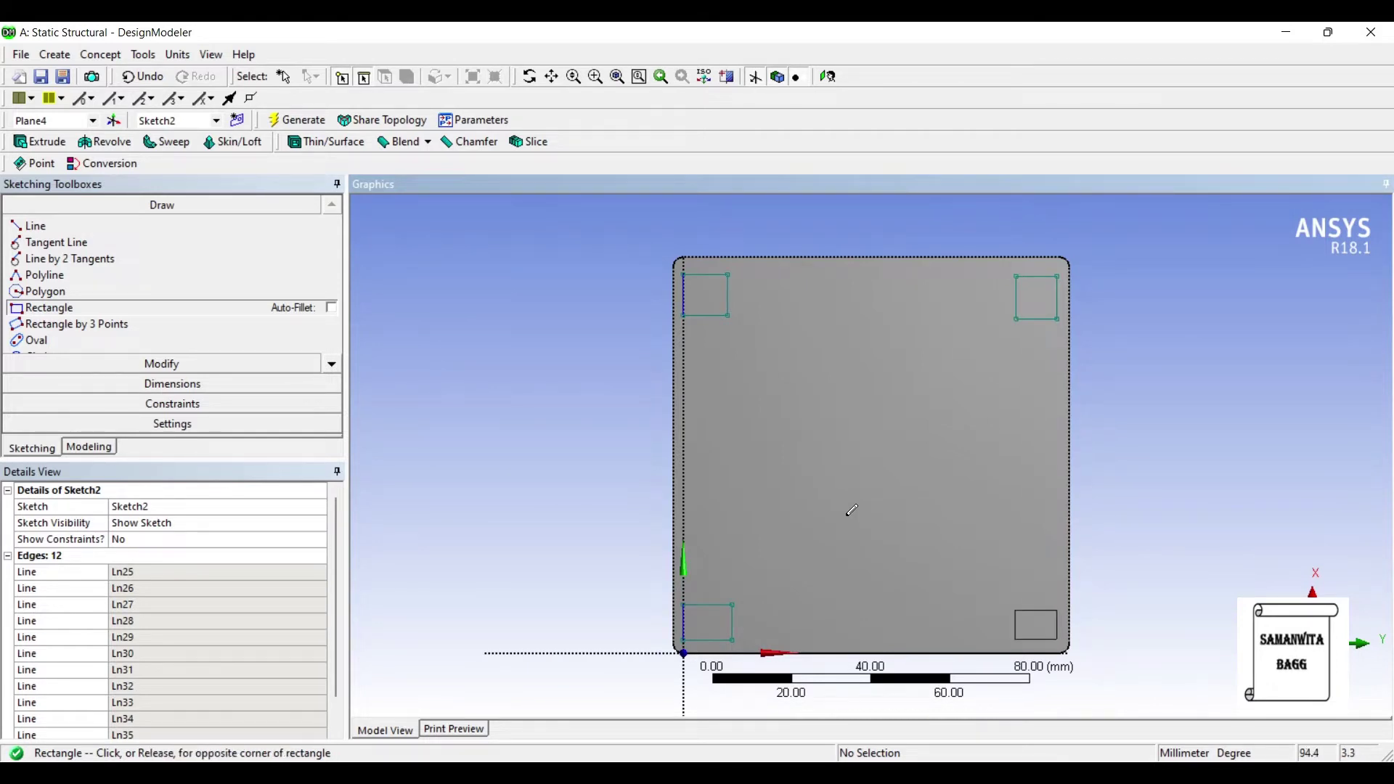
left_click(1057, 640)
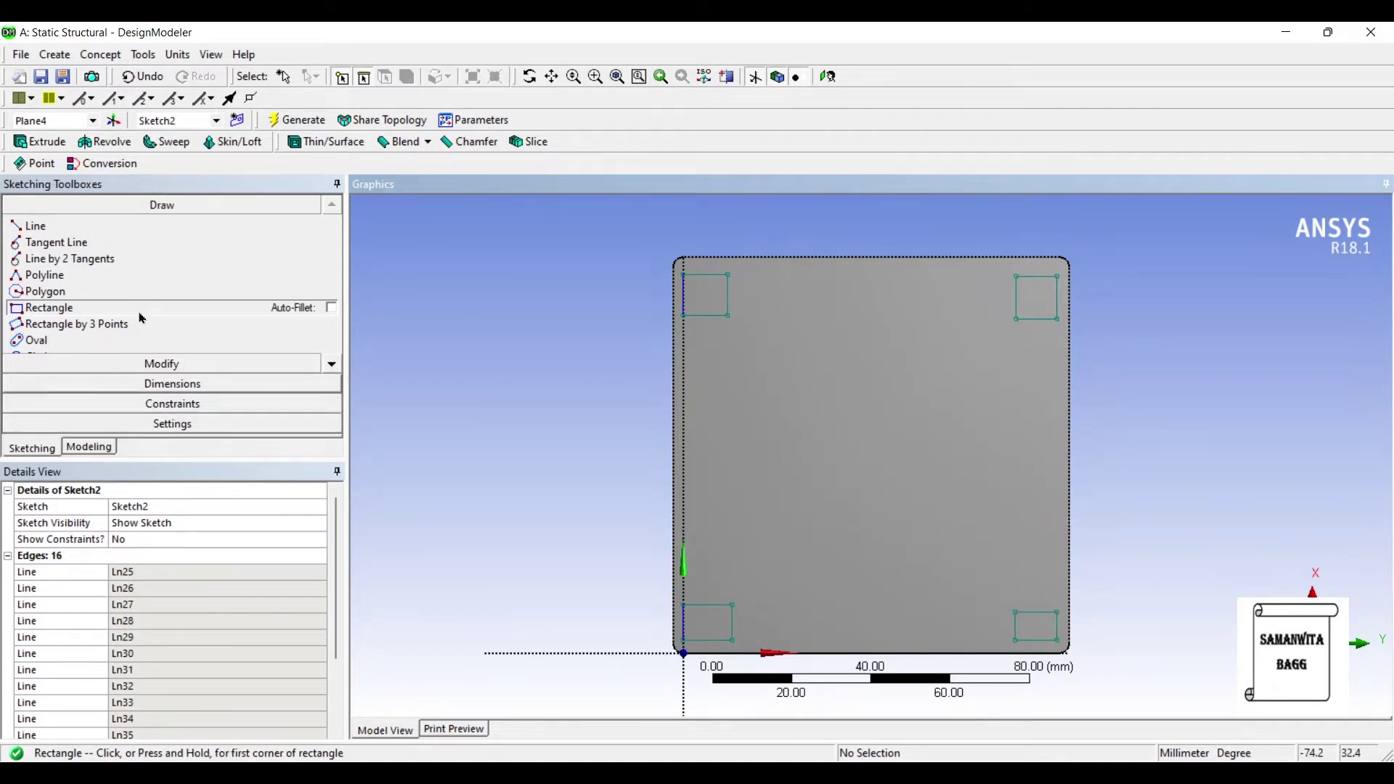
Dimension the width and height of both upper corner rectangles
left_click(149, 383)
left_click(683, 295)
left_click(609, 291)
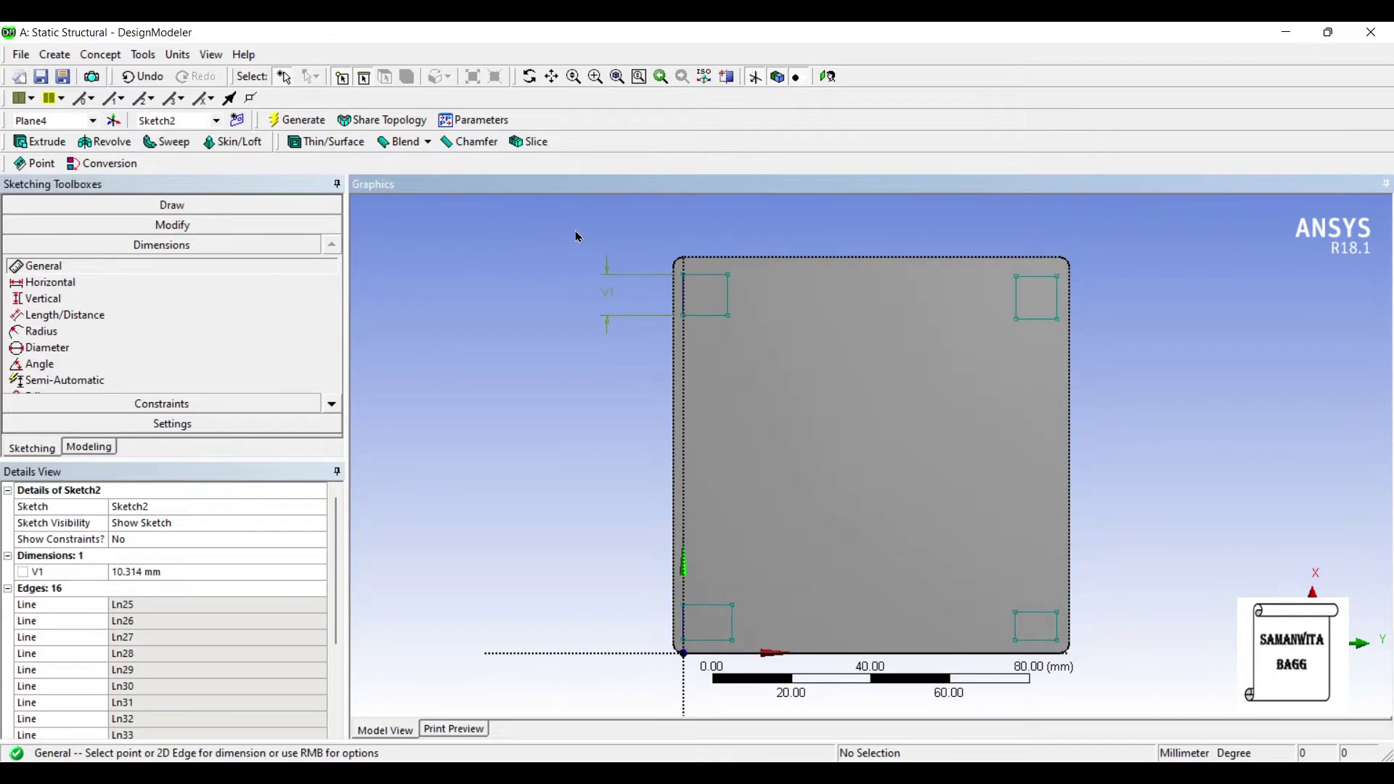
left_click(704, 275)
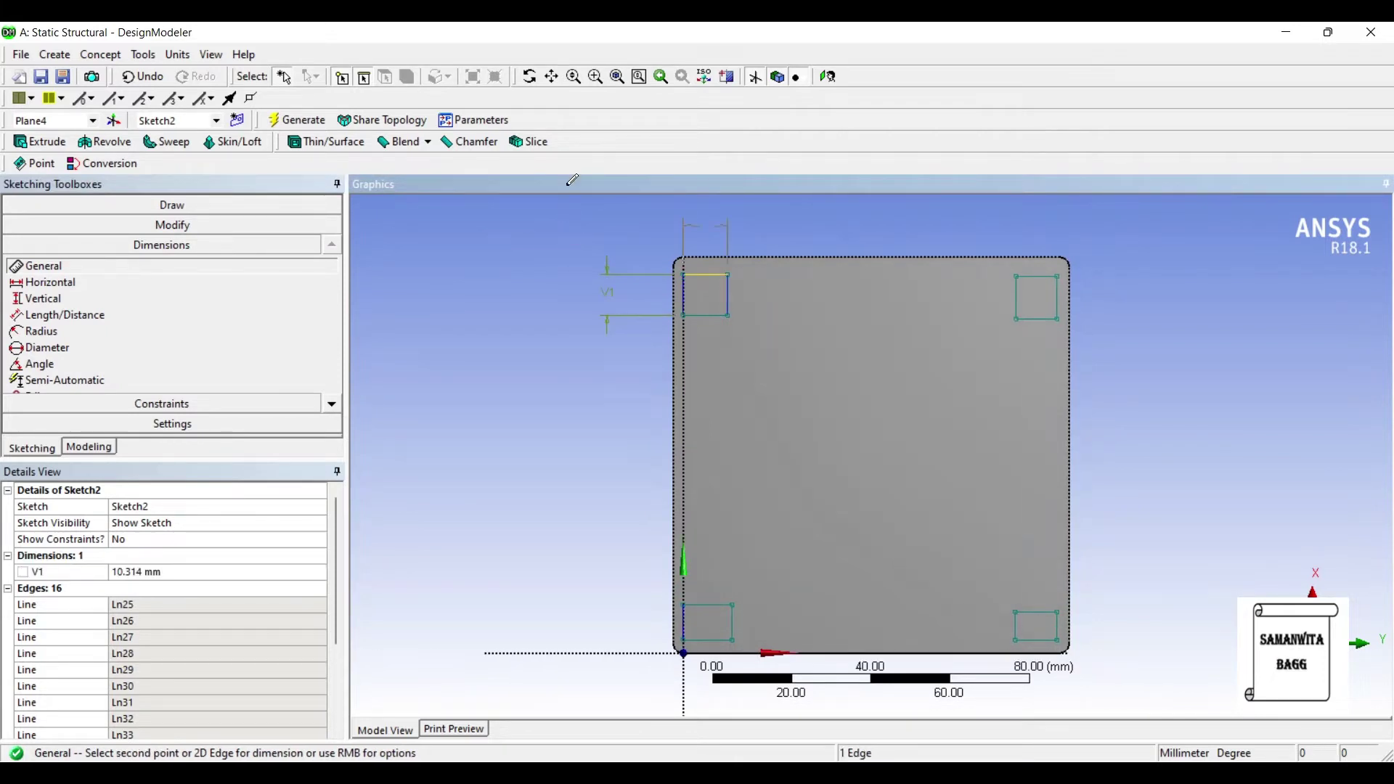
left_click(710, 227)
left_click(1017, 277)
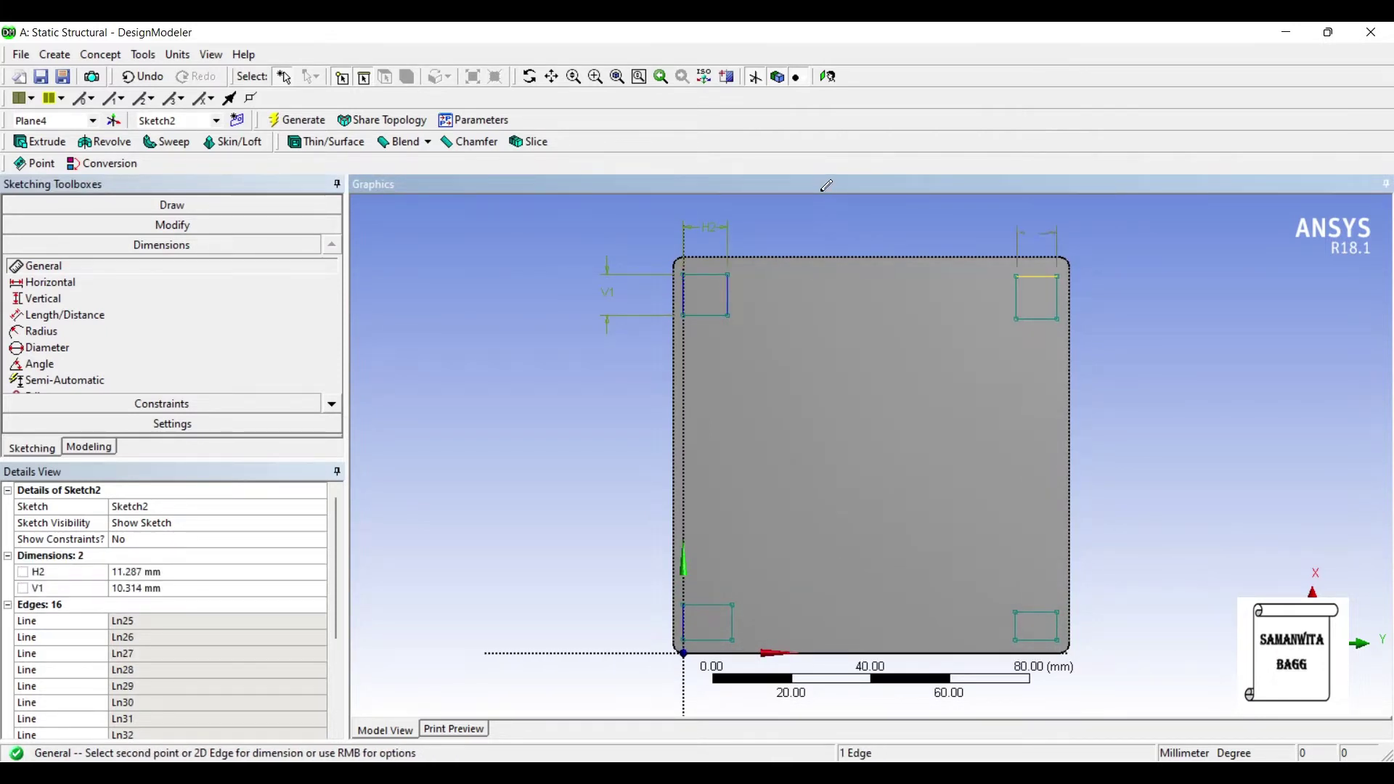
left_click(1058, 276)
left_click(1036, 228)
left_click(1057, 298)
left_click(1104, 303)
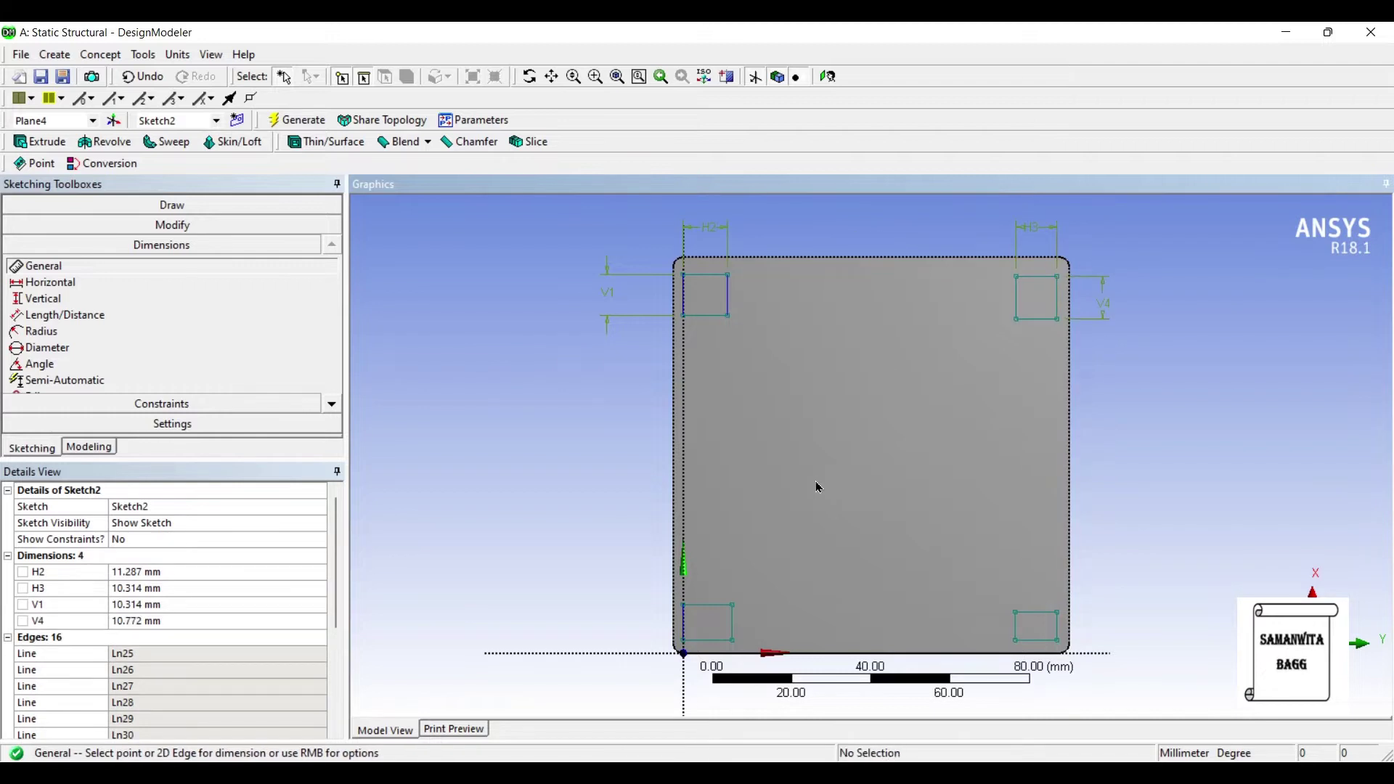
Dimension the width and height of both lower corner rectangles
left_click(825, 456)
left_click(1035, 573)
left_click(1057, 625)
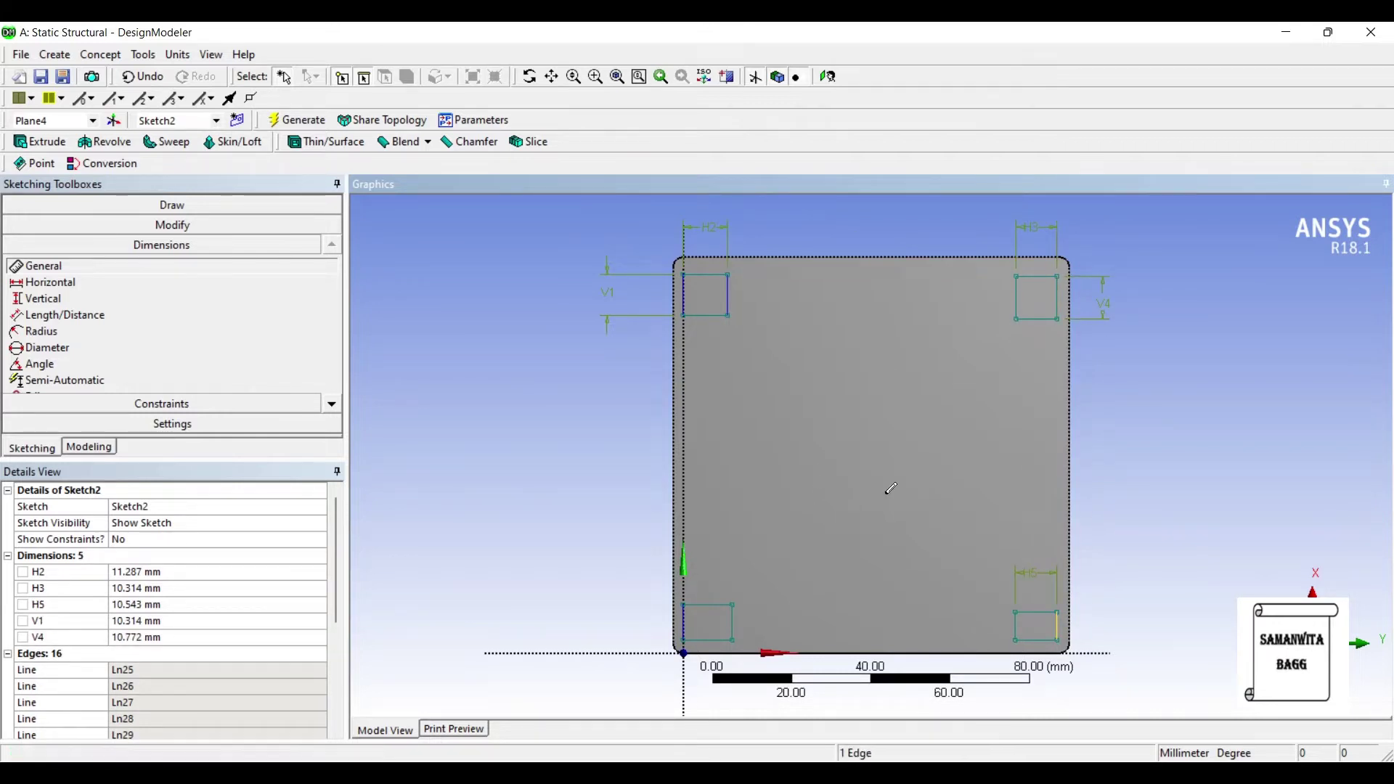
left_click(1129, 598)
left_click(707, 604)
left_click(707, 584)
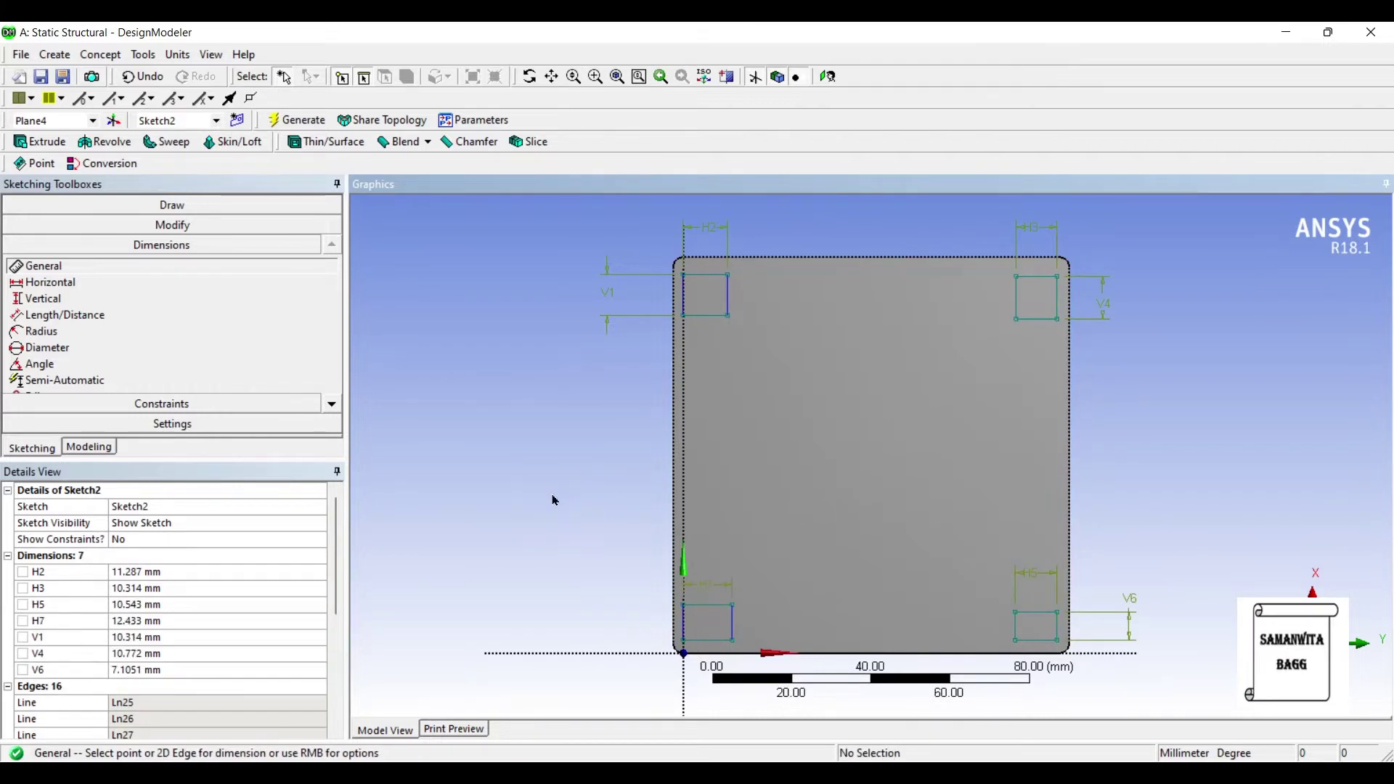
left_click(683, 623)
left_click(630, 624)
Set the four rectangles' horizontal dimensions H2, H3, H5 and H7 to 9 mm
left_click(135, 571)
type("9")
key("Return")
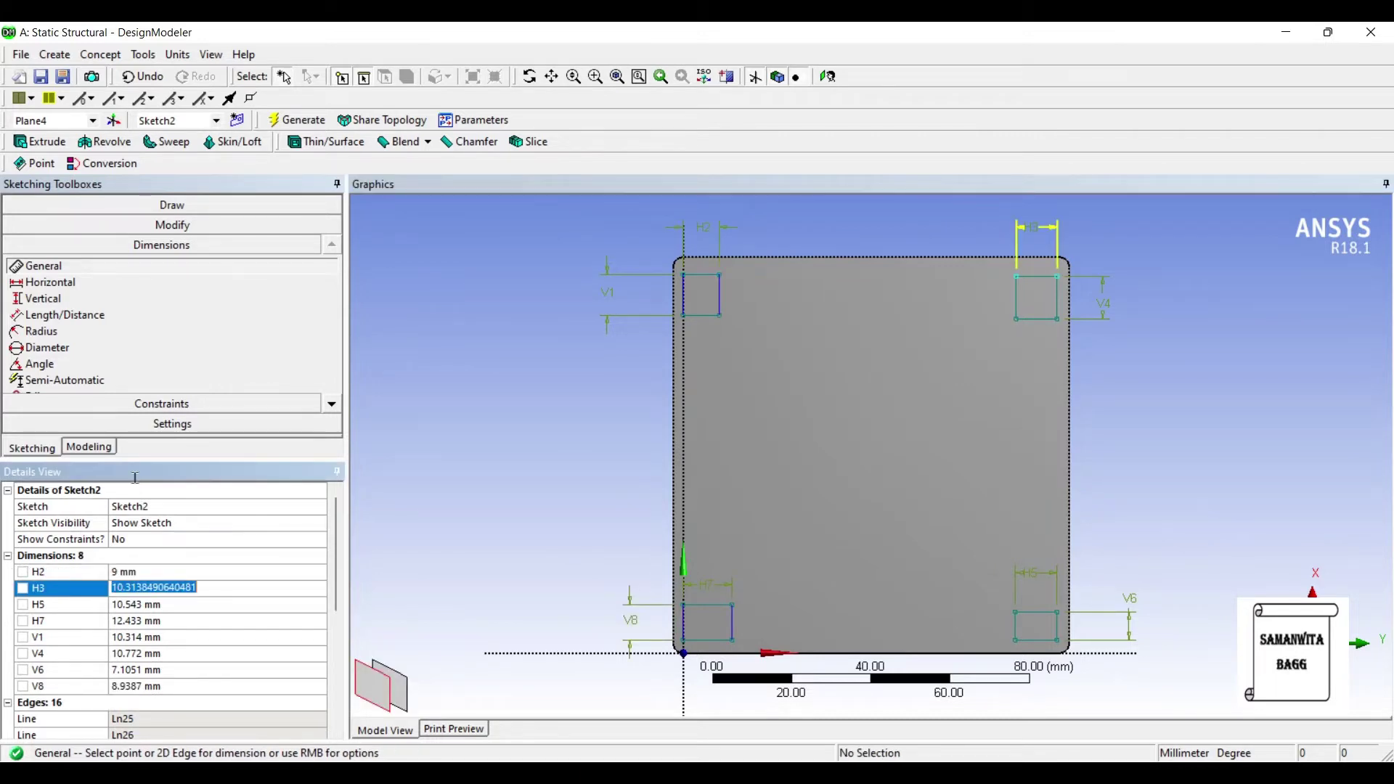
type("9")
key("Return")
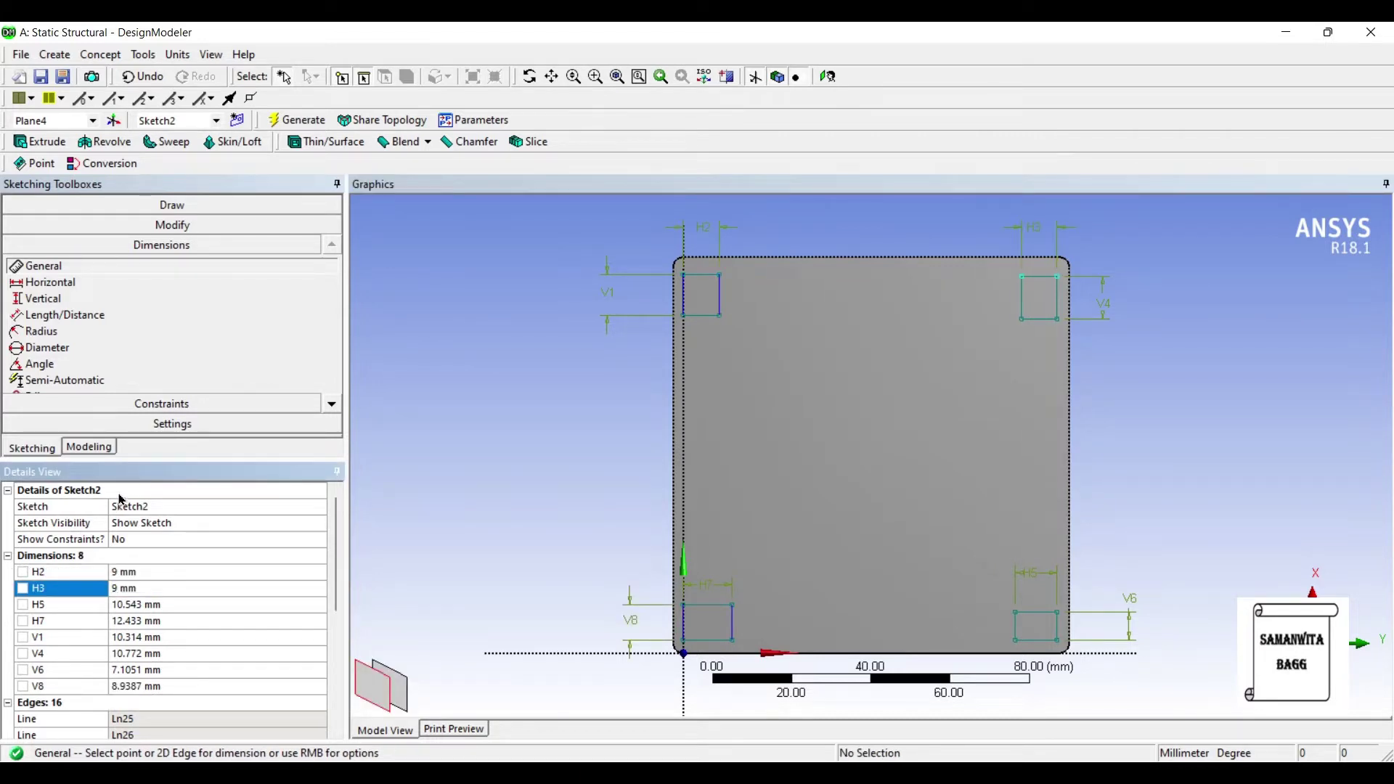
type("9")
key("Return")
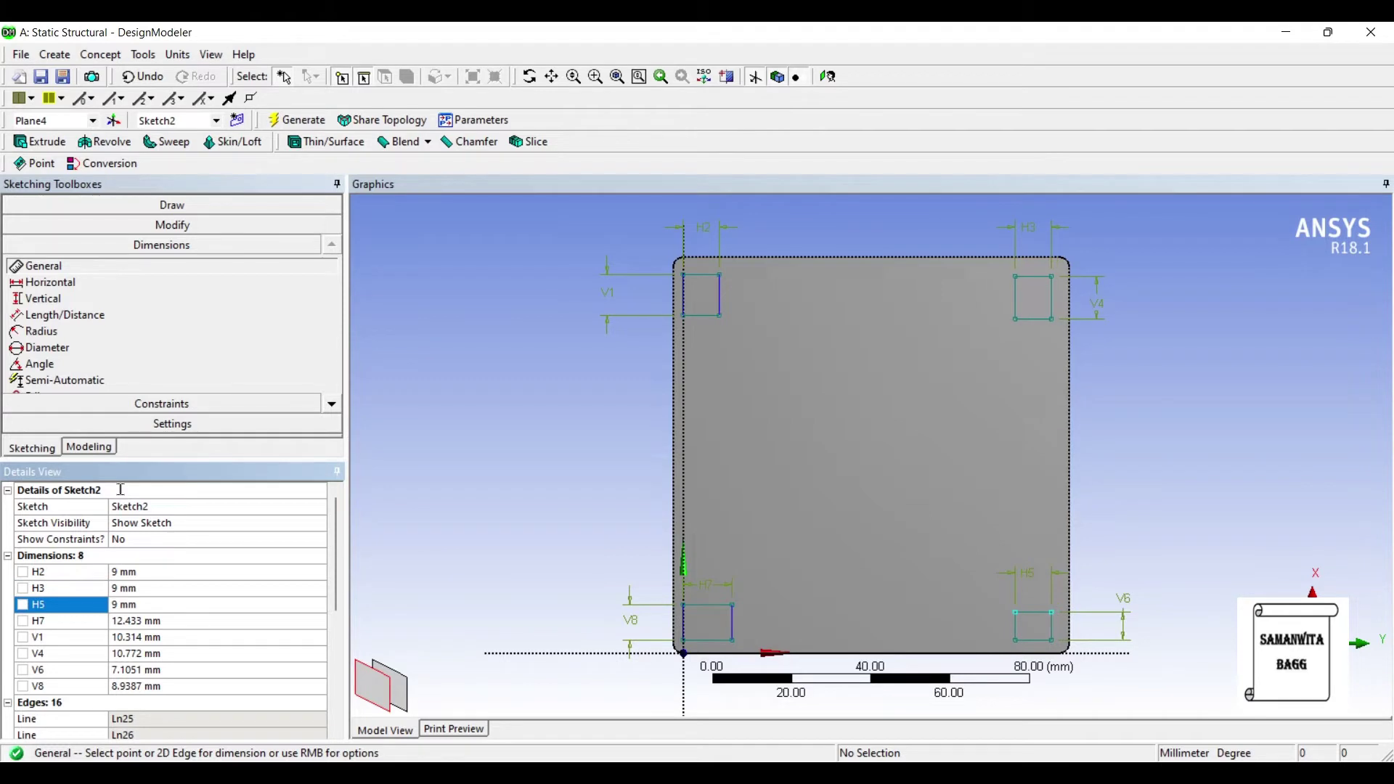
type("9")
key("Return")
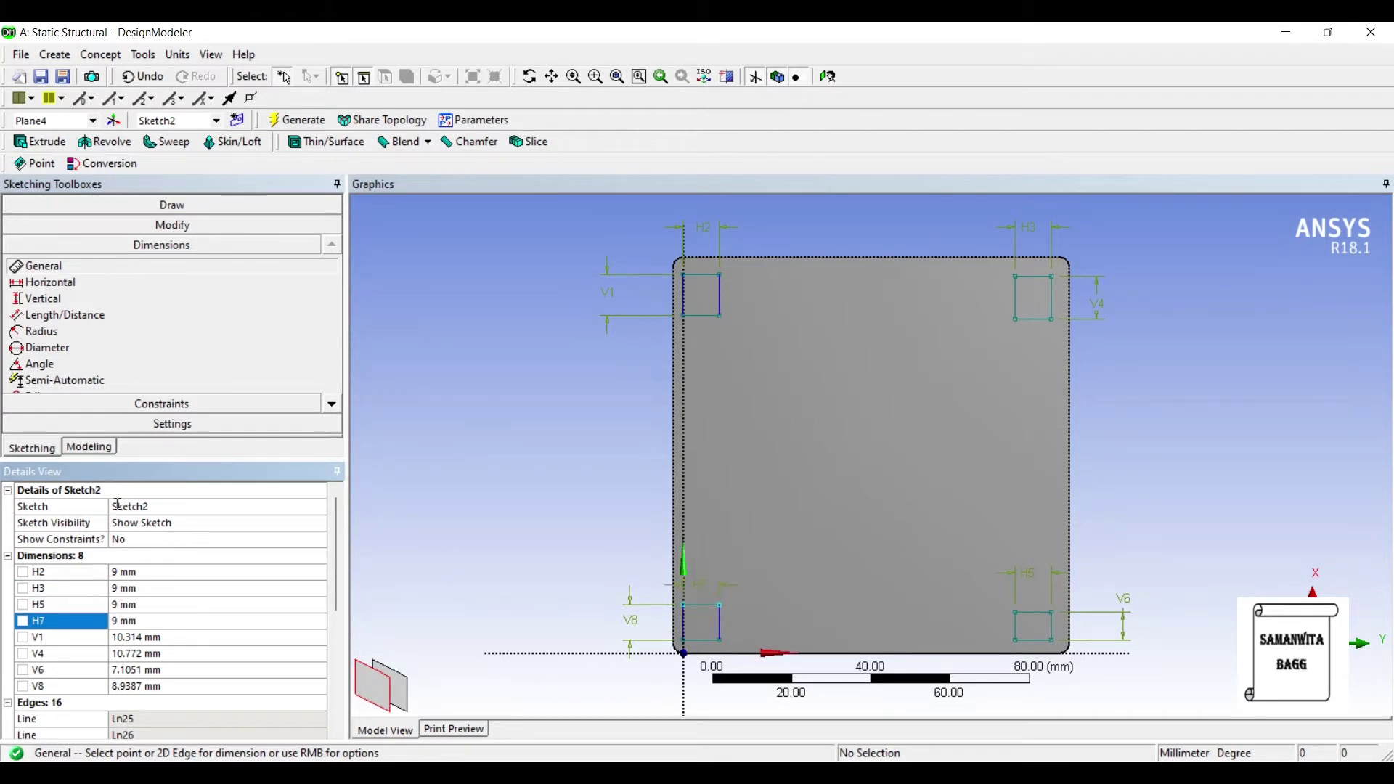
Set the four rectangles' vertical dimensions V1, V4, V6 and V8 to 9 mm
type("9")
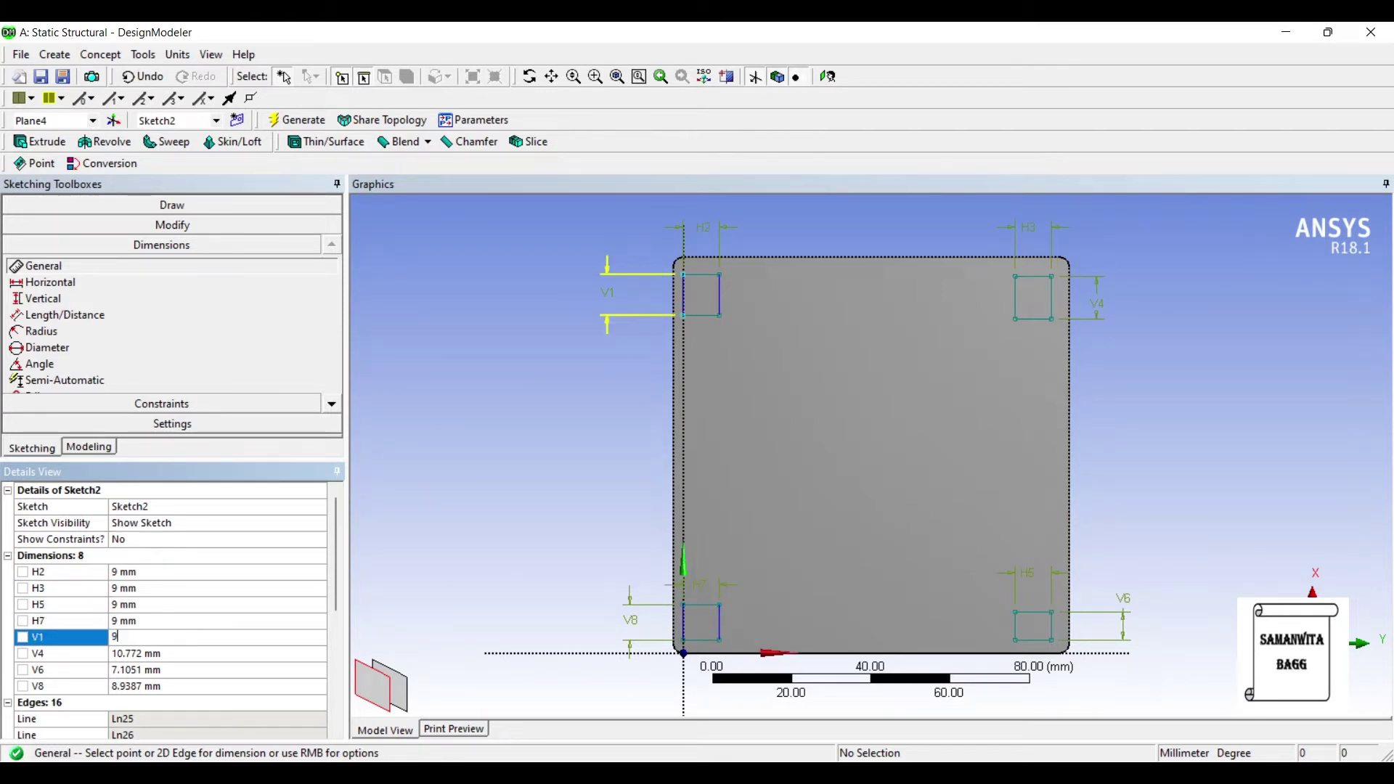
key("Return")
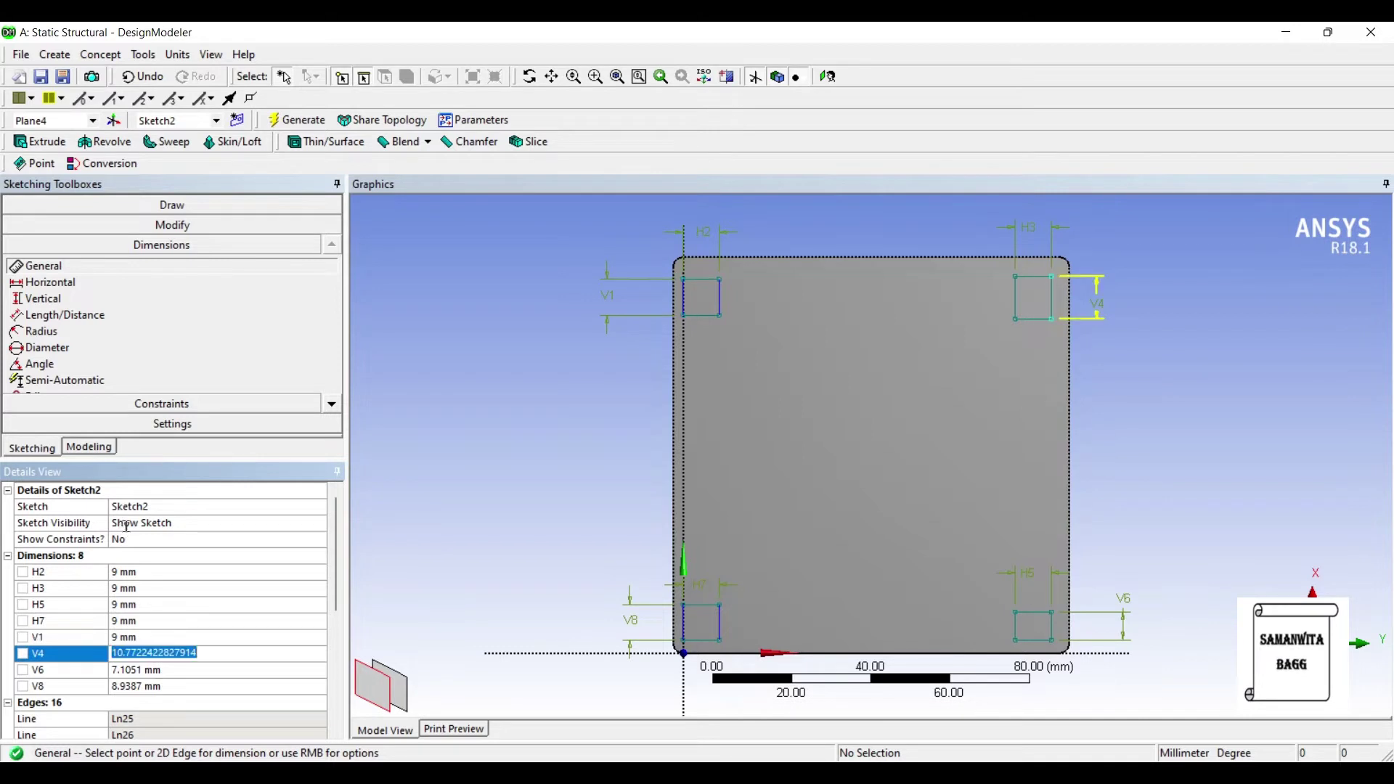
type("9")
key("Return")
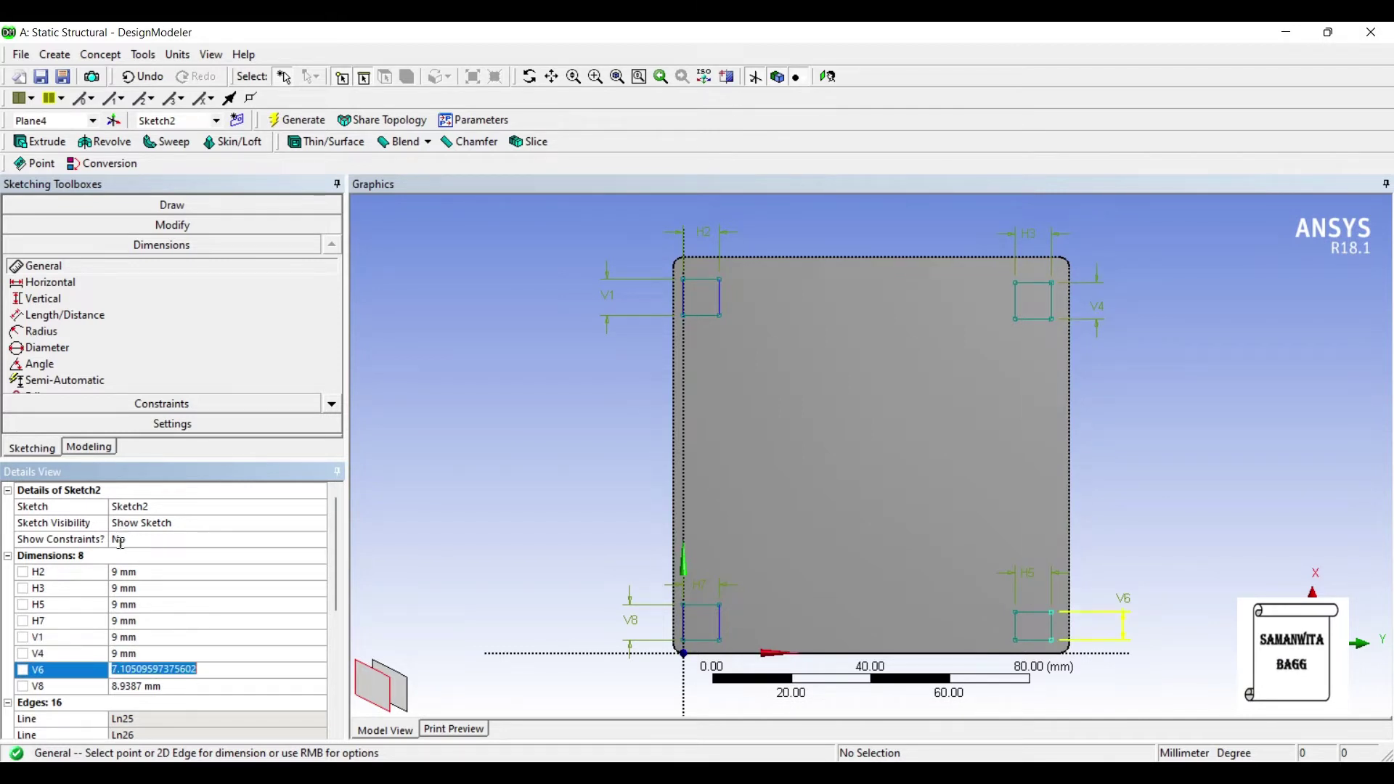
type("9")
key("Return")
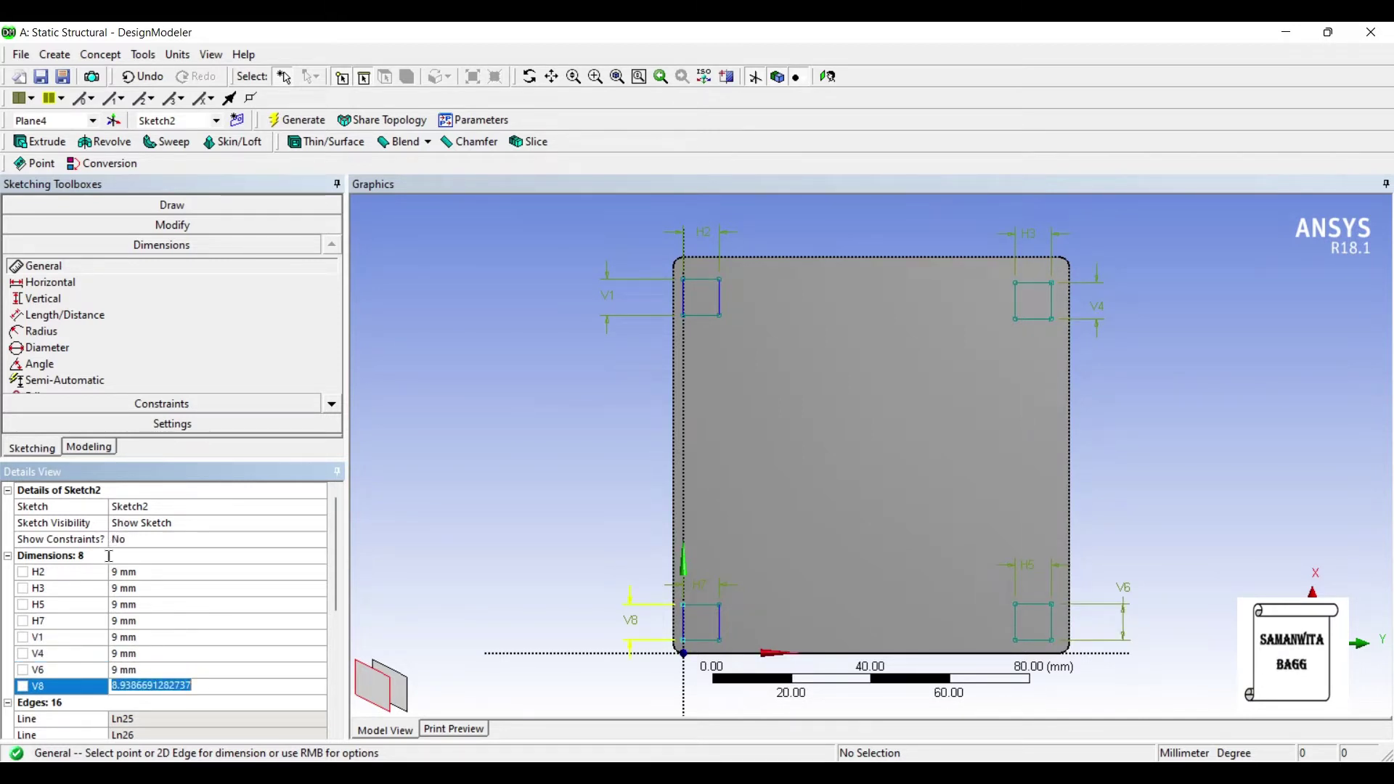
type("9")
key("Return")
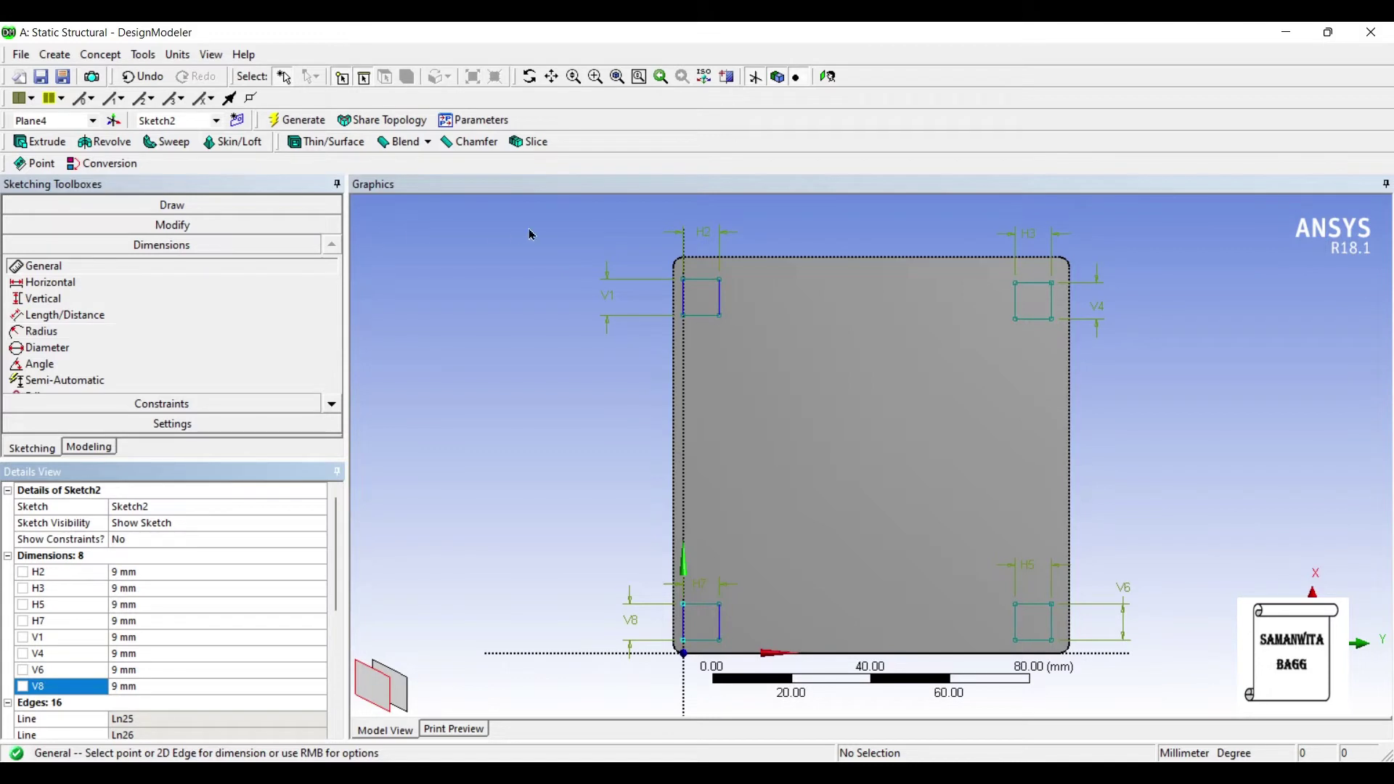
Dimension the vertical gap between the face's upper edge and the upper-left square, and set it to 2.5 mm
left_click(561, 211)
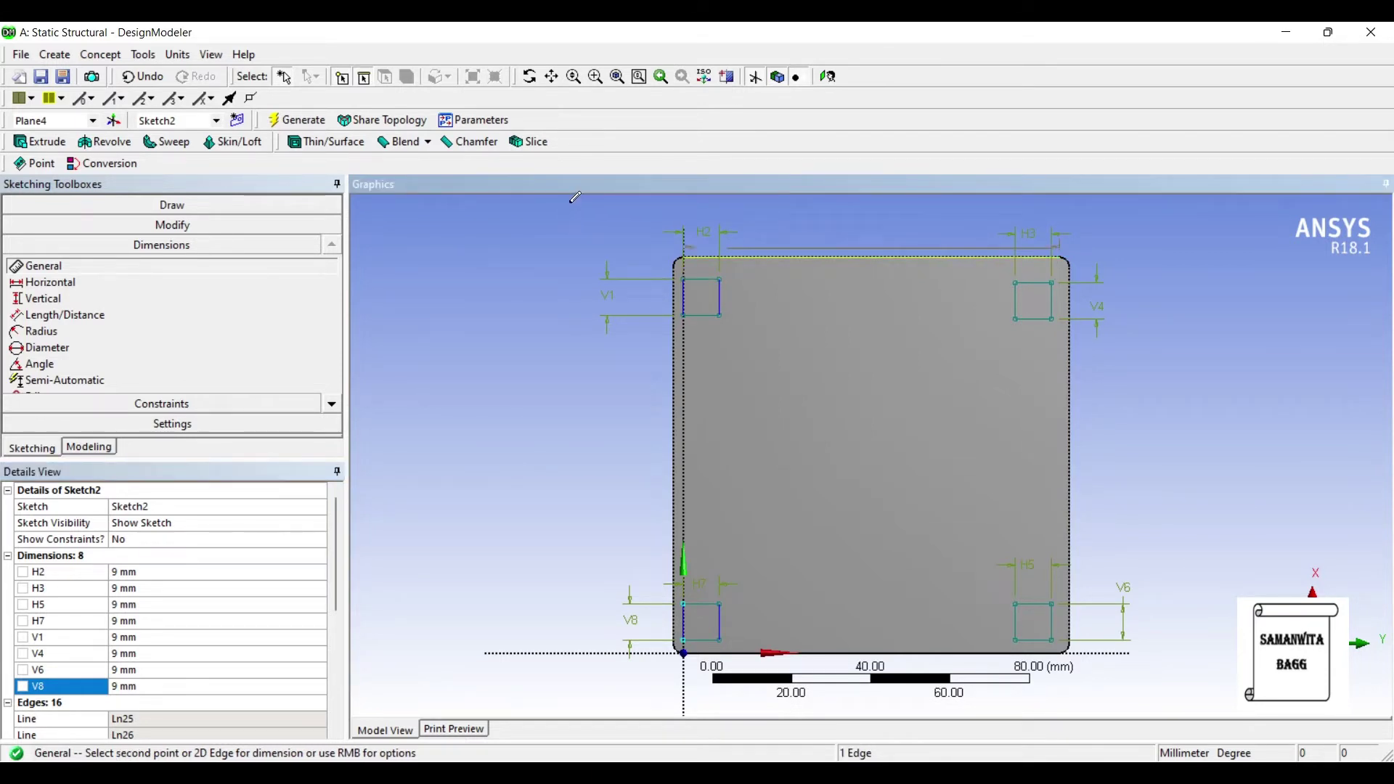
key("Escape")
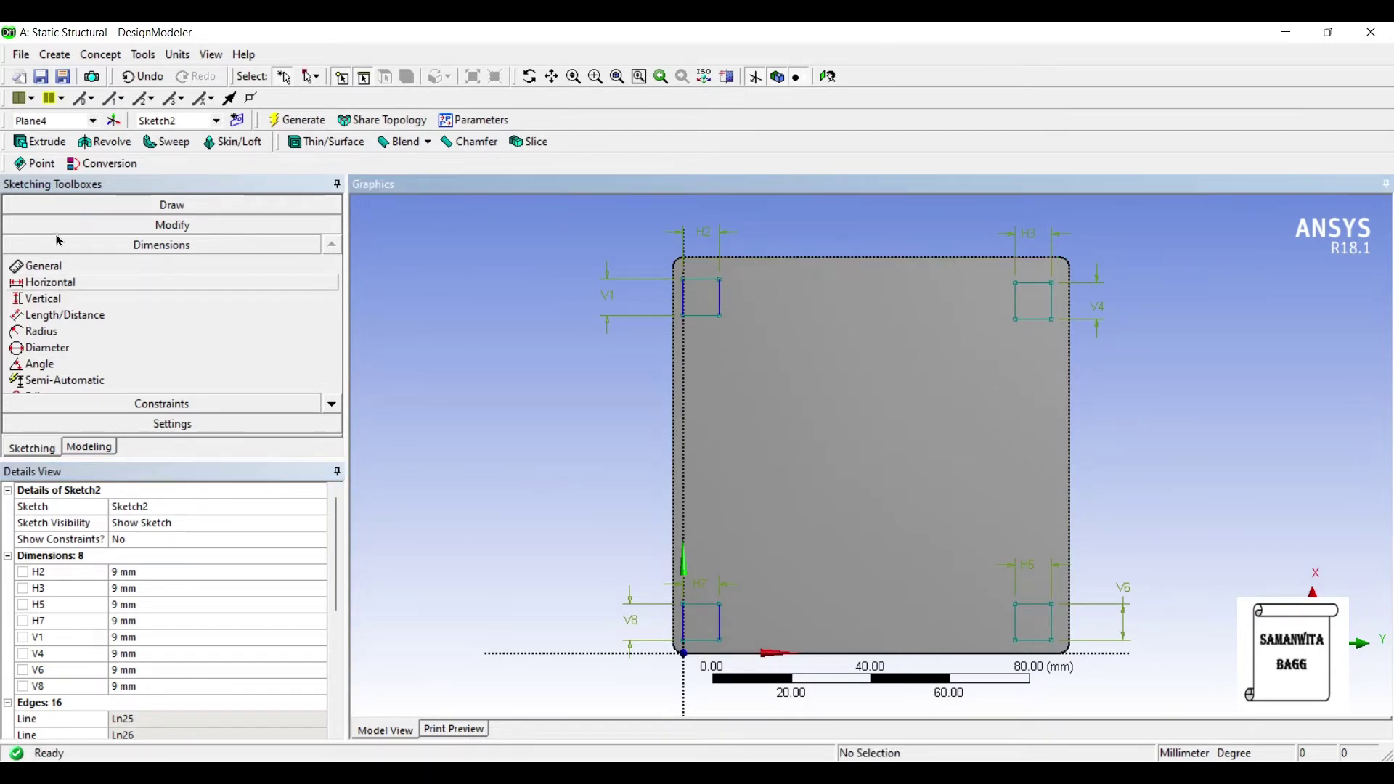
left_click(563, 208)
left_click(561, 227)
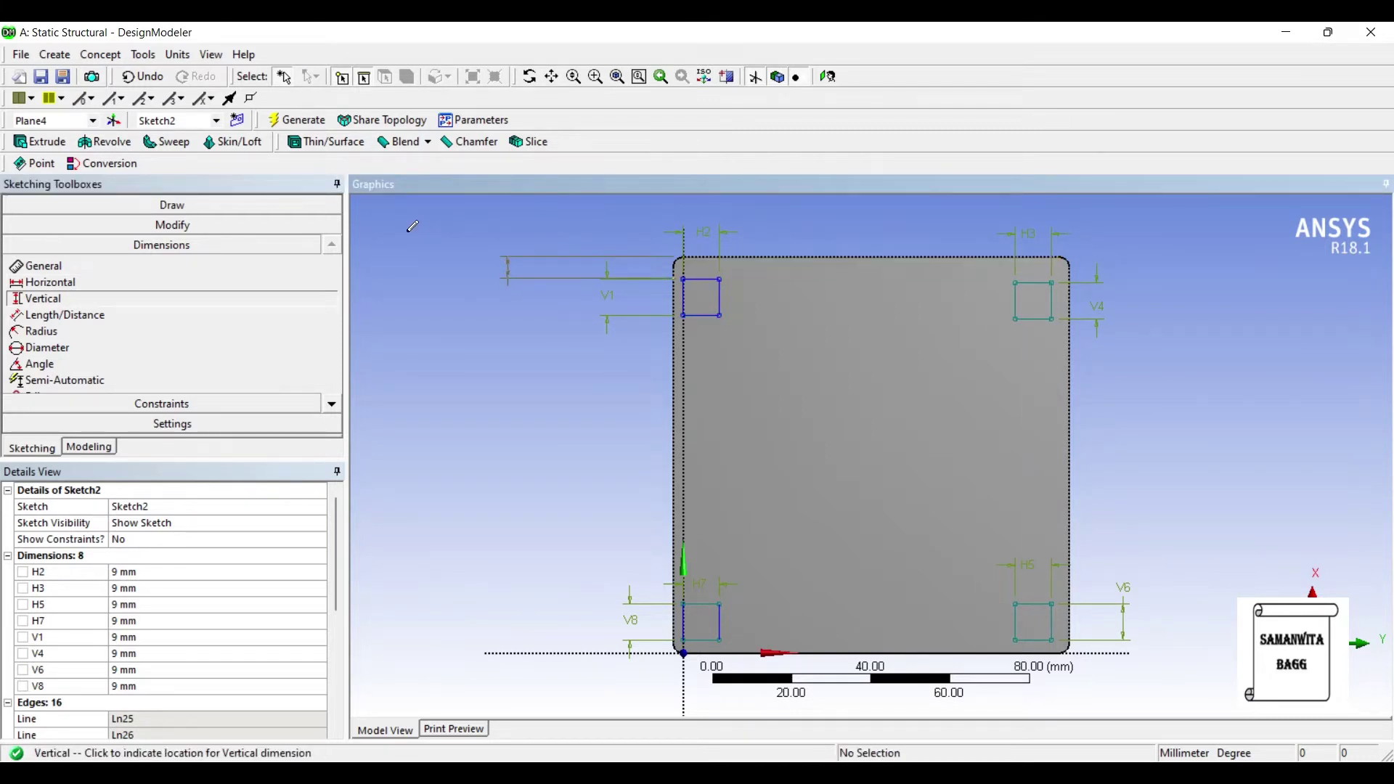
left_click(404, 230)
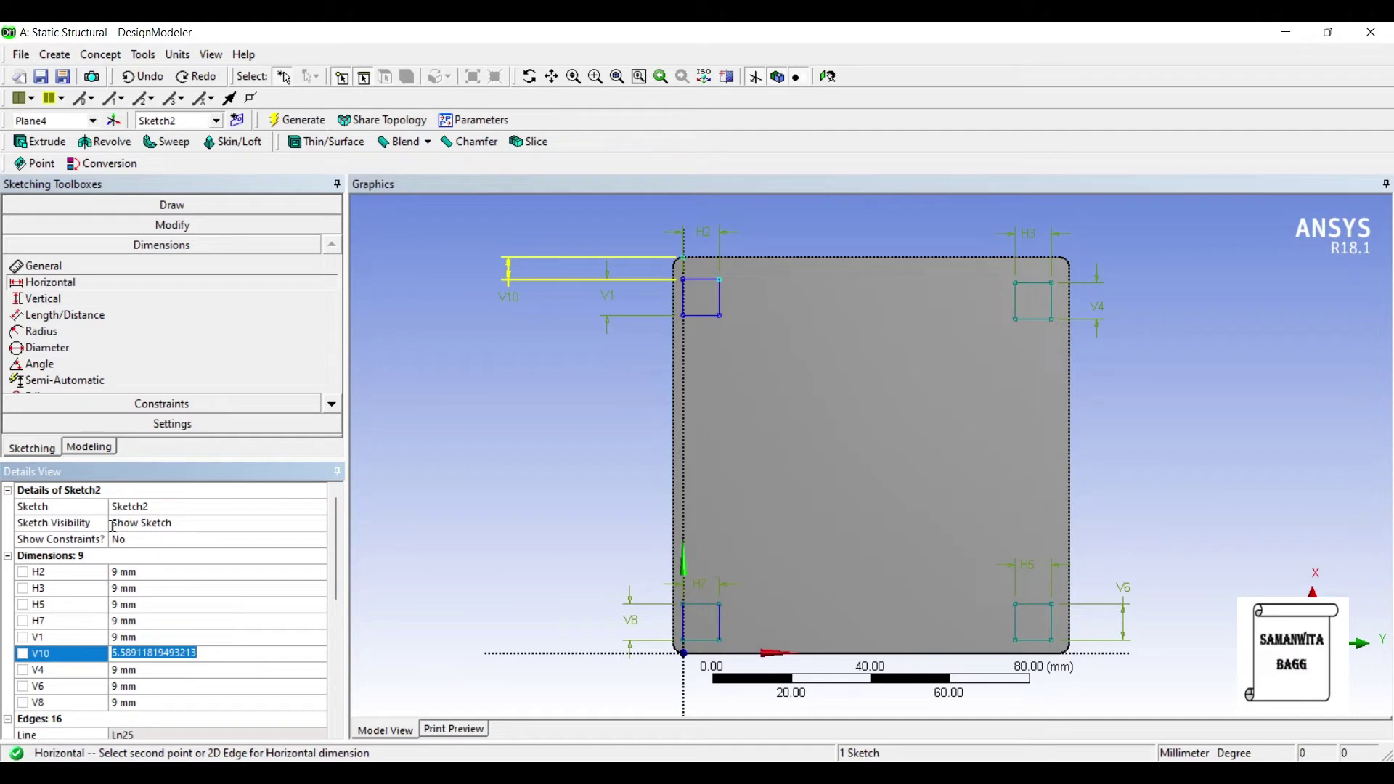
type("2.5")
key("Return")
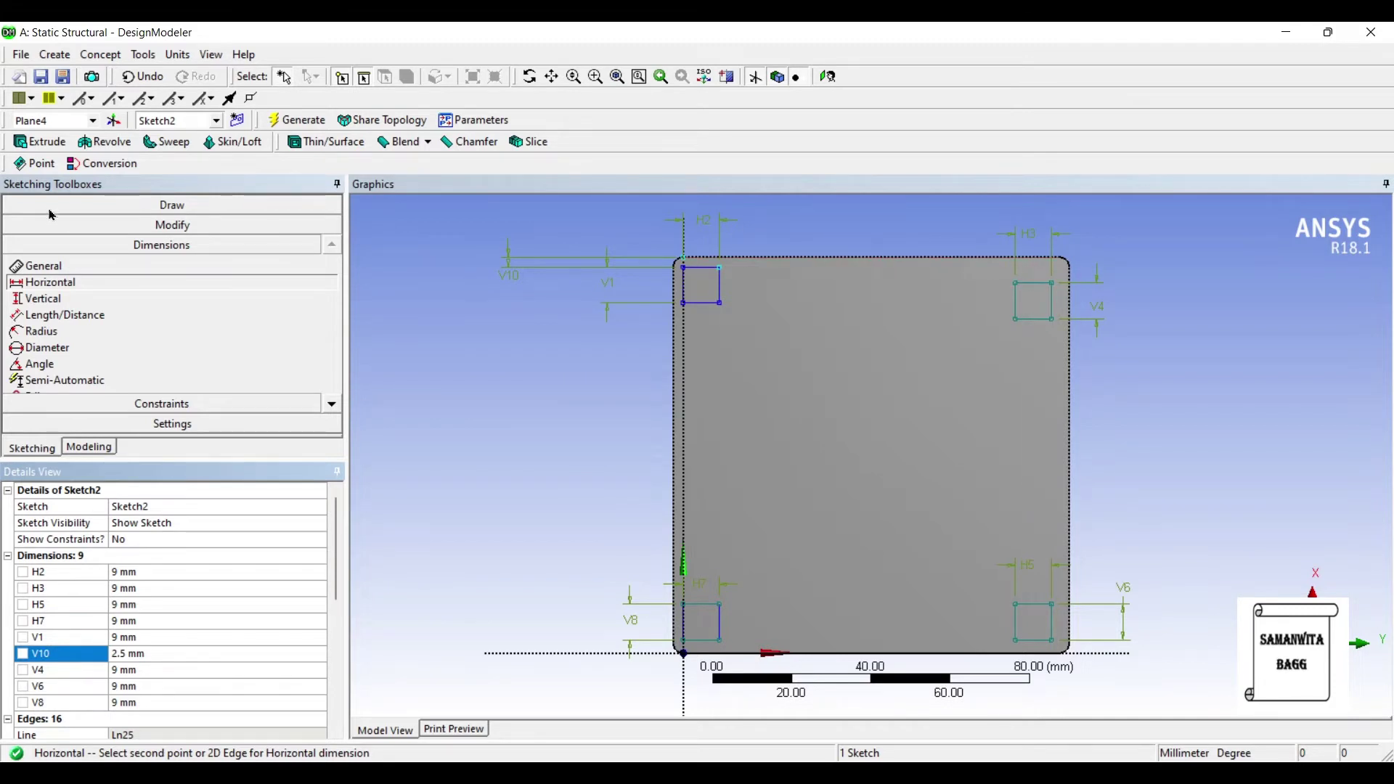
Dimension the vertical gaps from the upper-right square to the face's upper edge and from the lower-right square to its lower edge
left_click(43, 298)
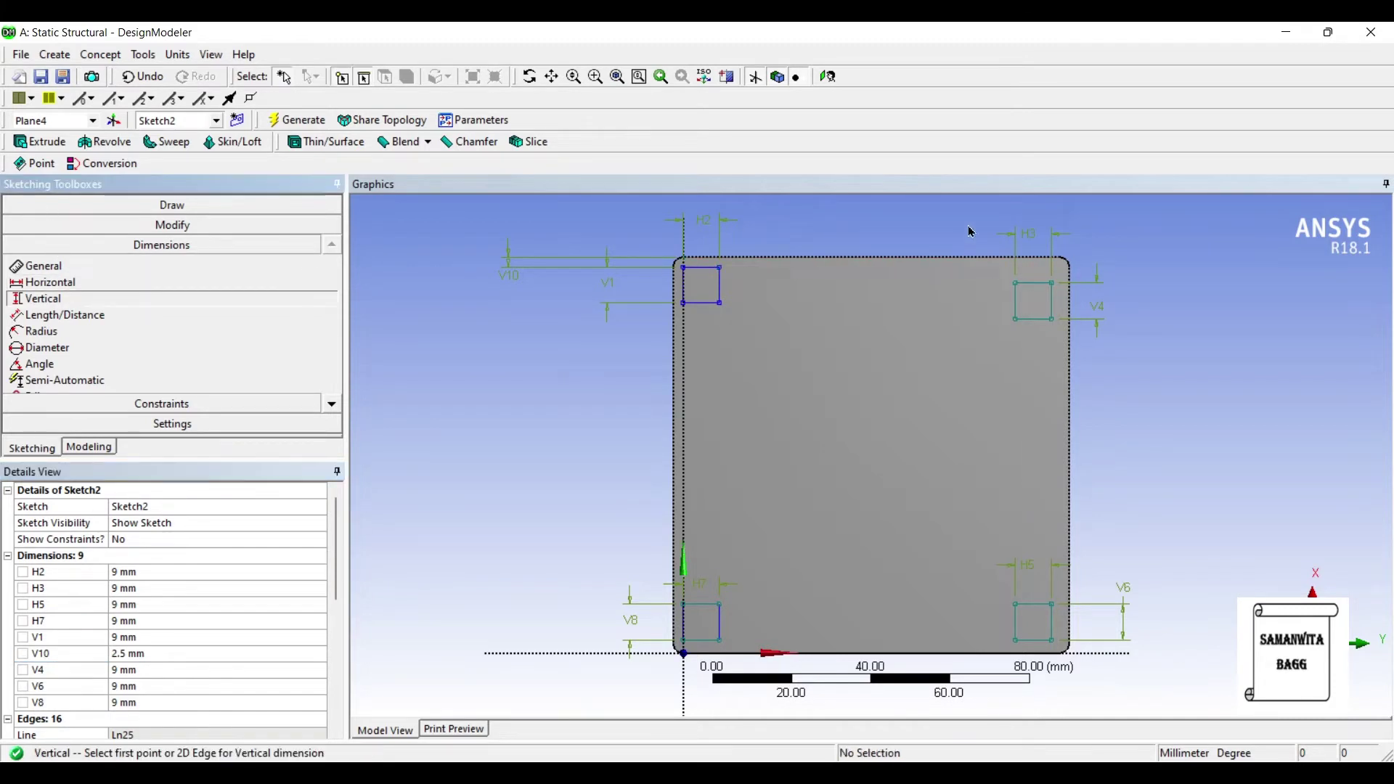
left_click(834, 222)
left_click(1034, 283)
left_click(1181, 291)
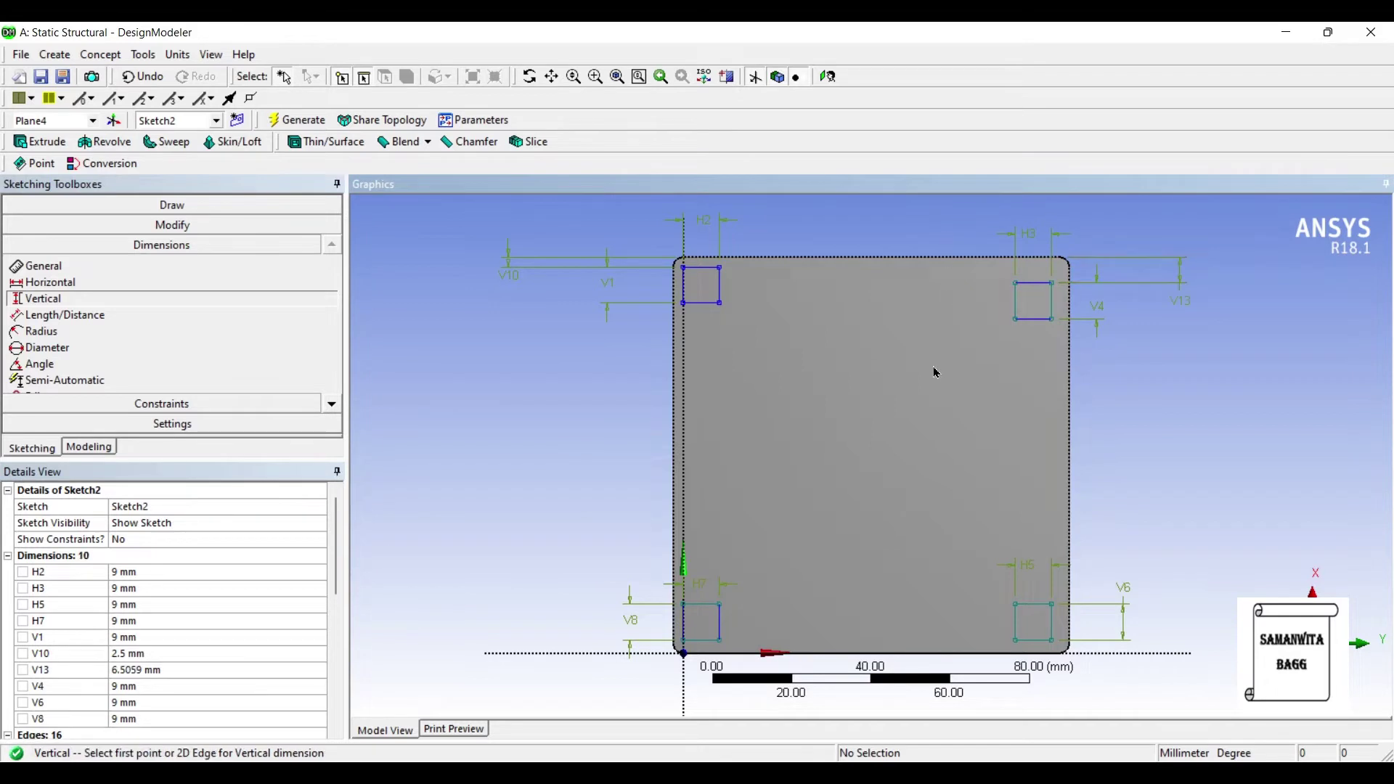
left_click(1033, 639)
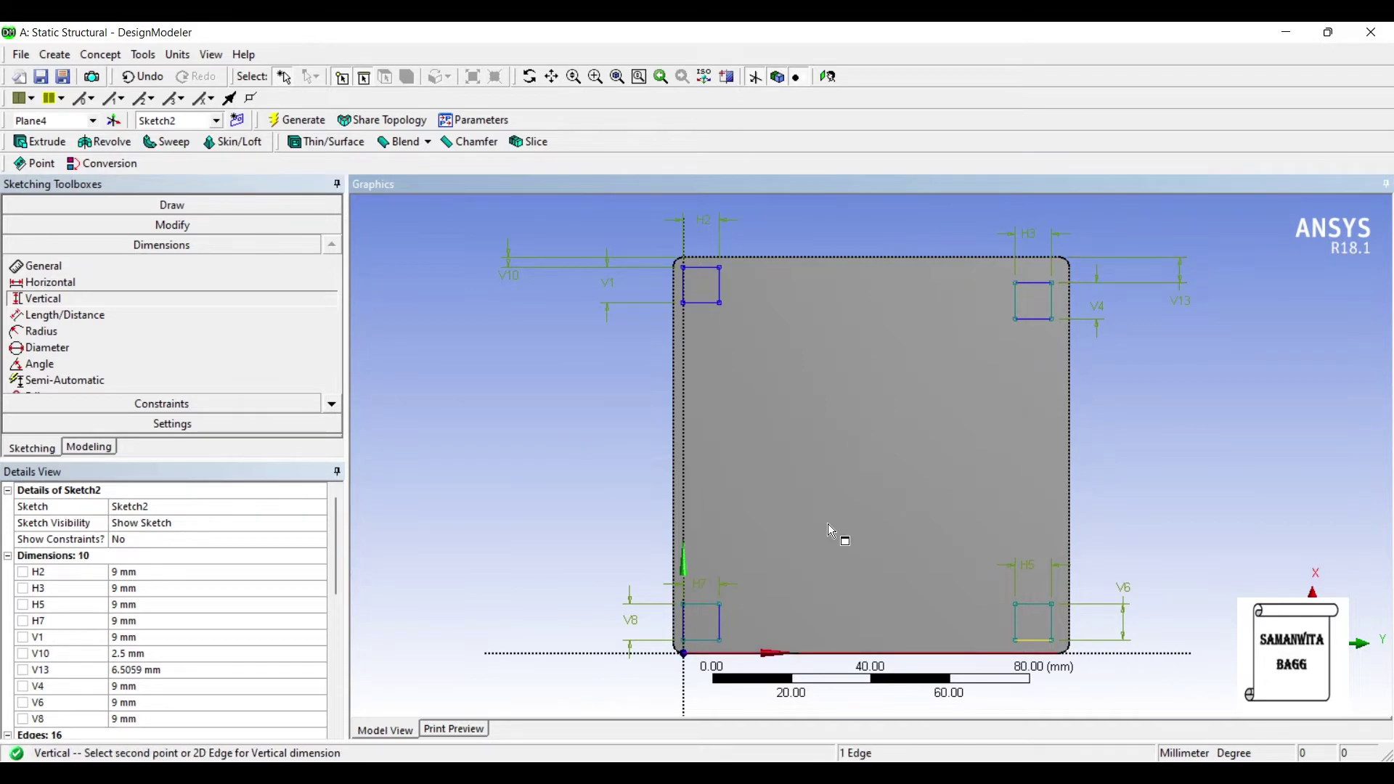
left_click(1034, 652)
left_click(957, 521)
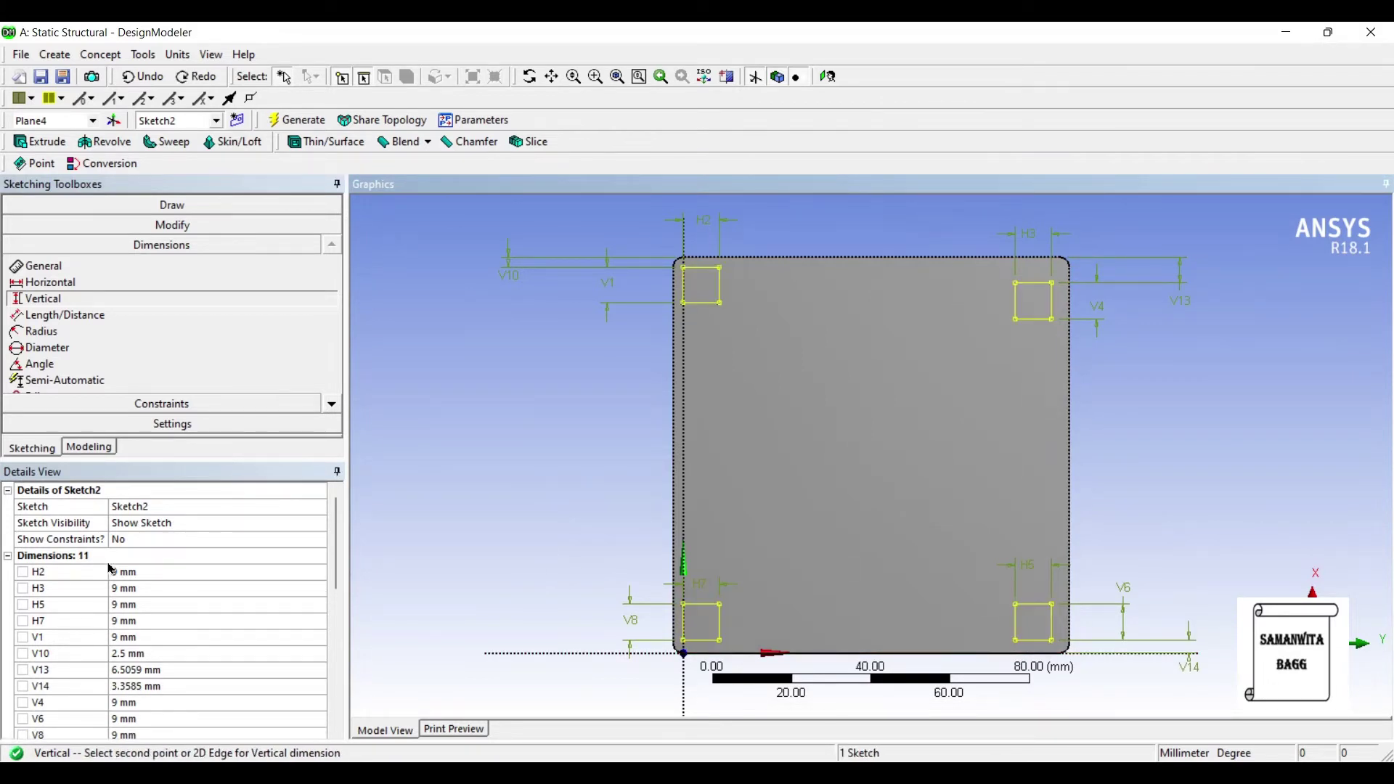
Set the two right-hand squares' vertical gap dimensions V13 and V14 to 2.5 mm
left_click(154, 669)
type("2")
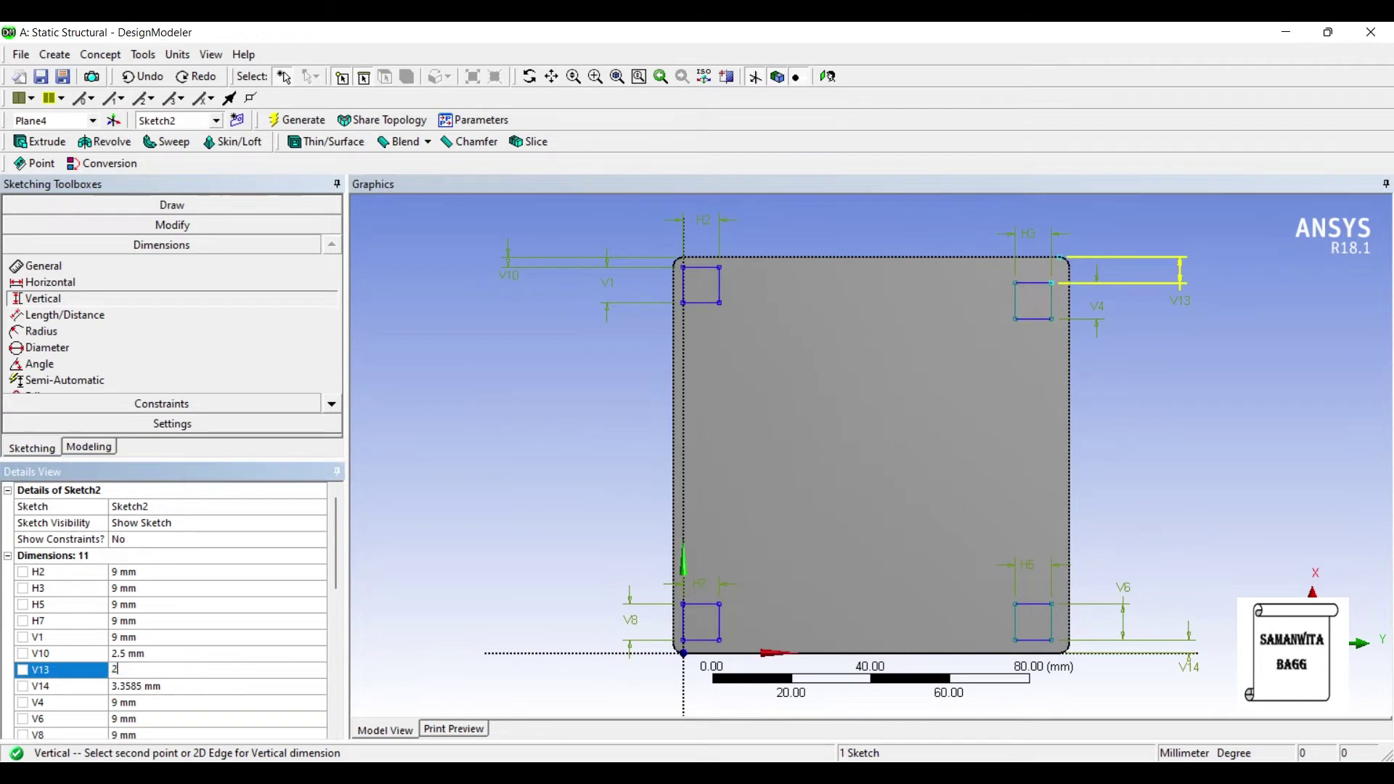
type(".5")
key("Return")
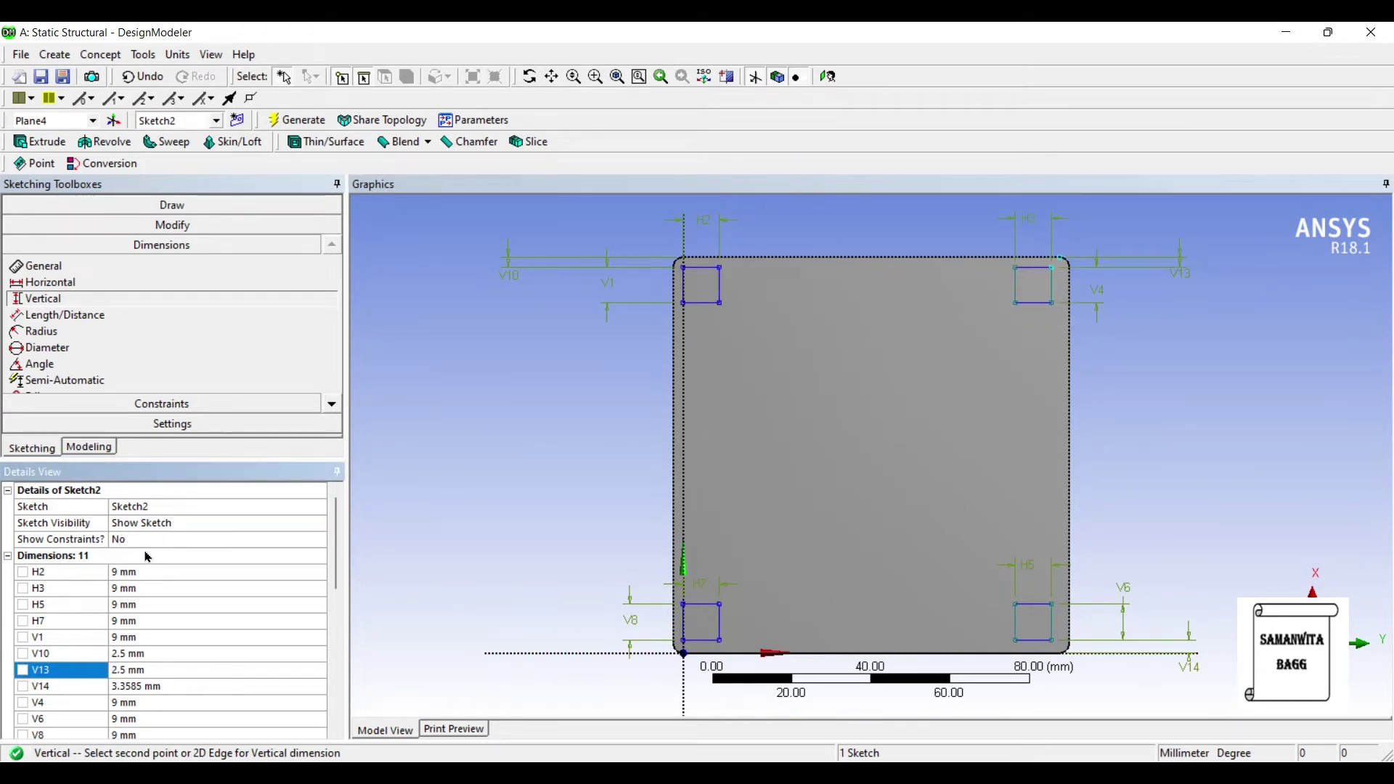
key("Down")
type("2.5")
key("Return")
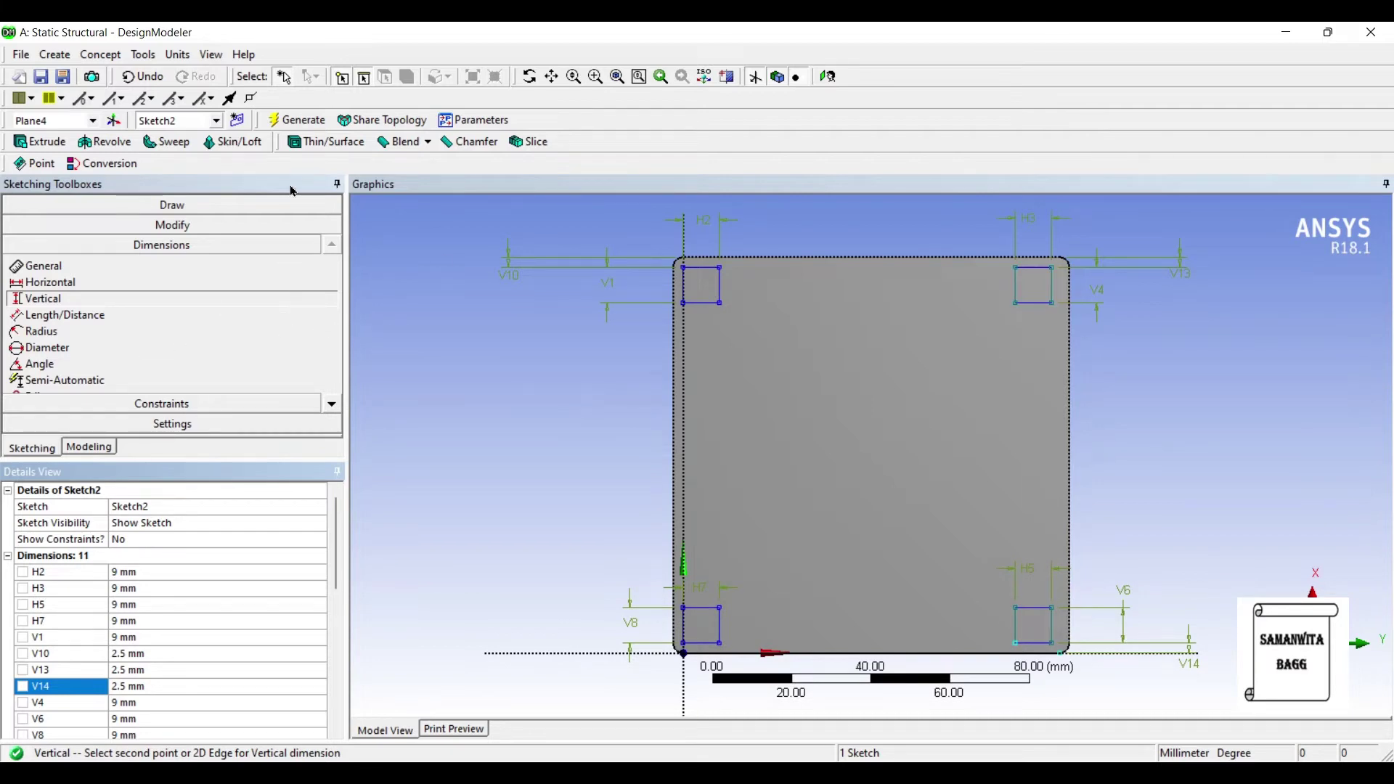
Extrude the four corner squares of Sketch2 80 mm as added material to form the legs, and generate the feature
left_click(40, 141)
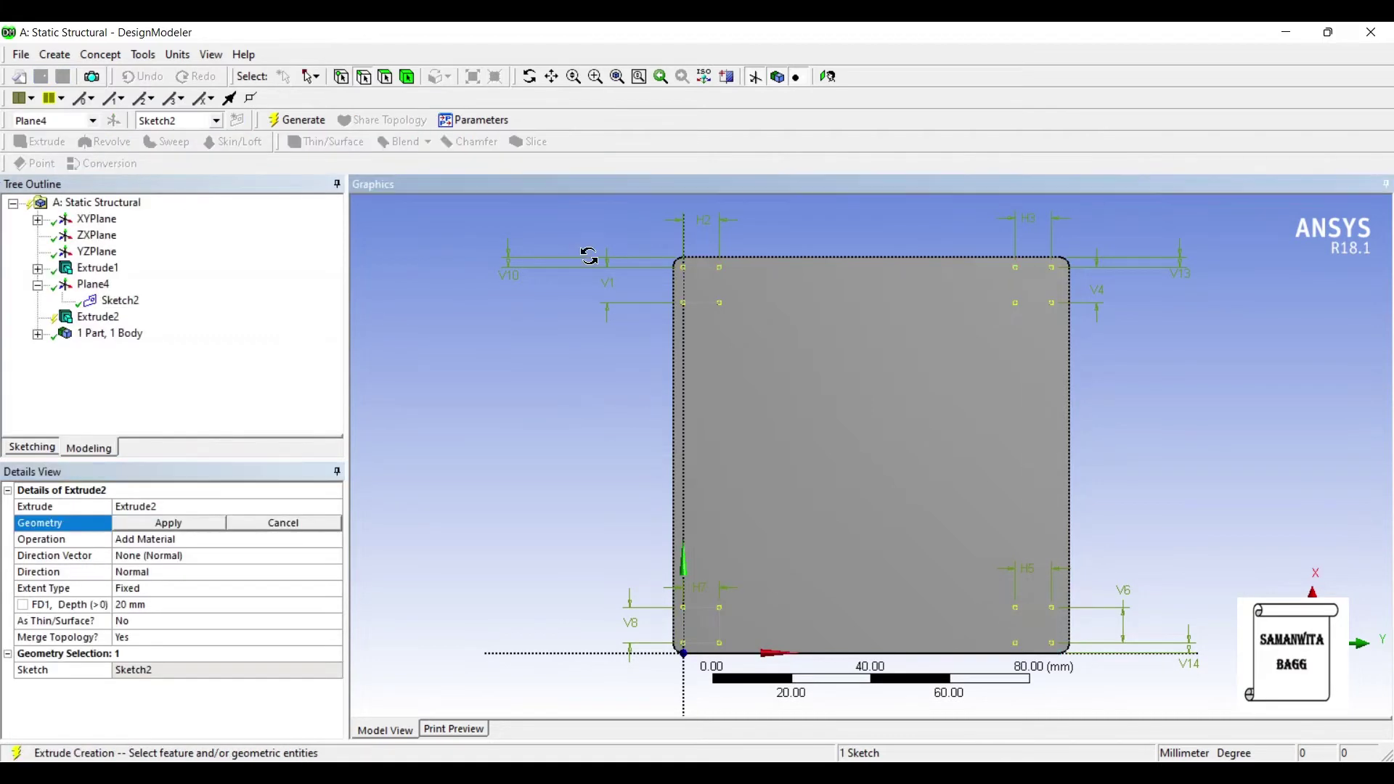
left_click_drag(588, 256, 806, 203)
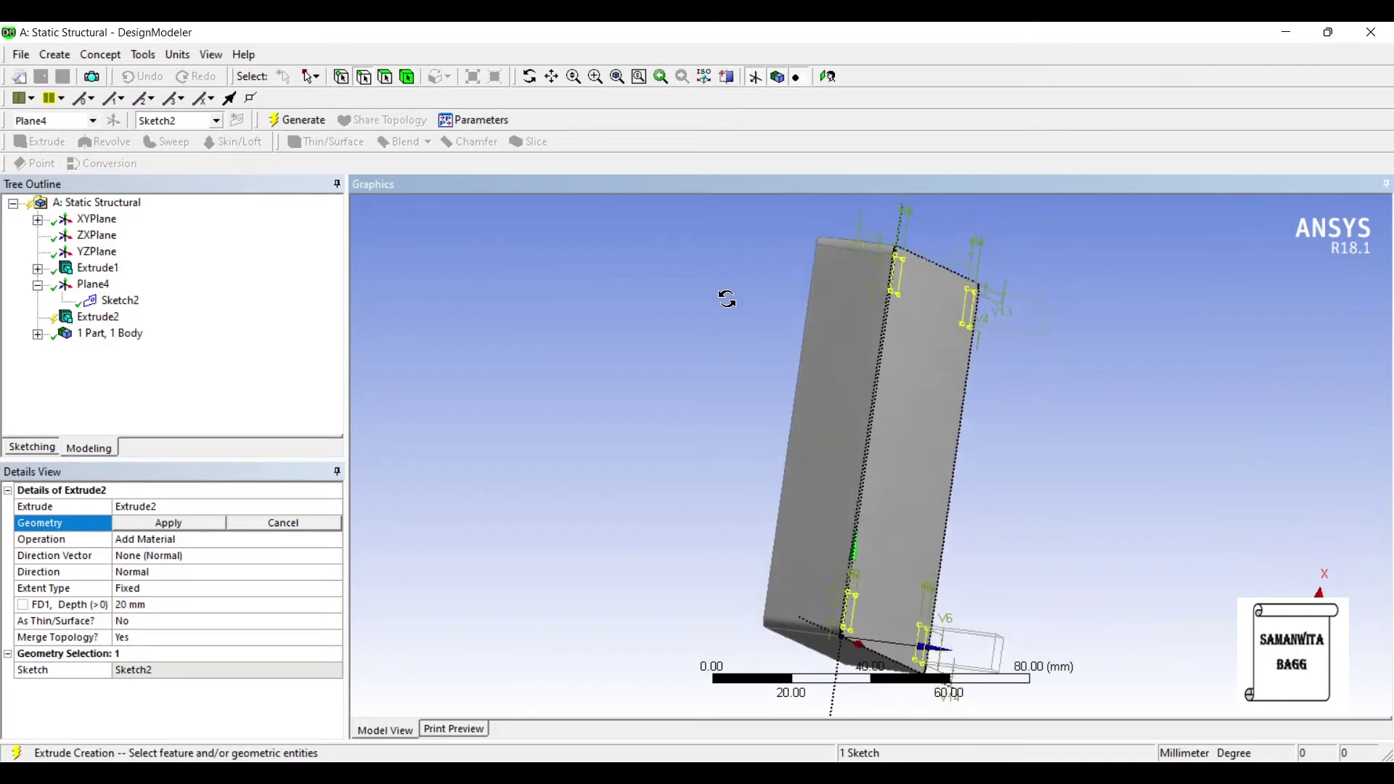
left_click_drag(727, 298, 853, 344)
left_click(168, 522)
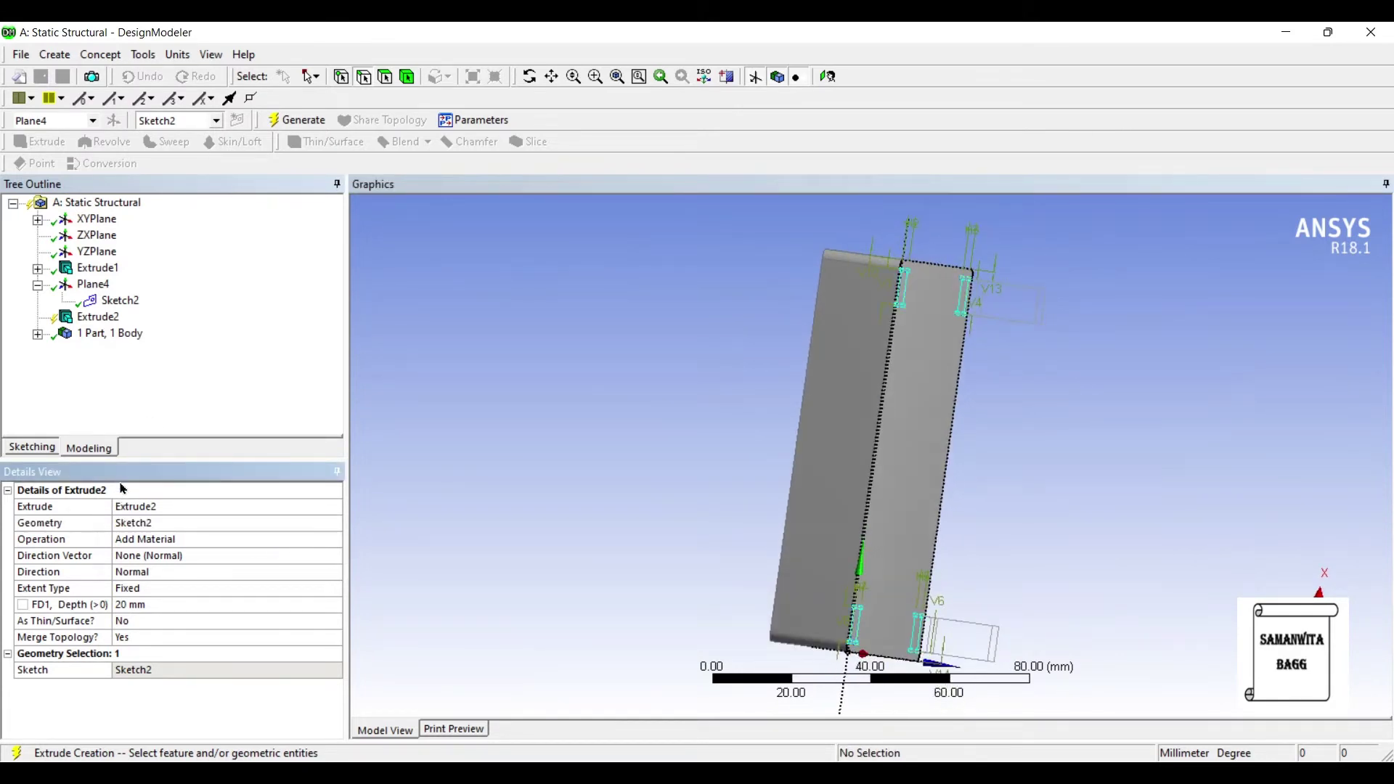
key("Tab")
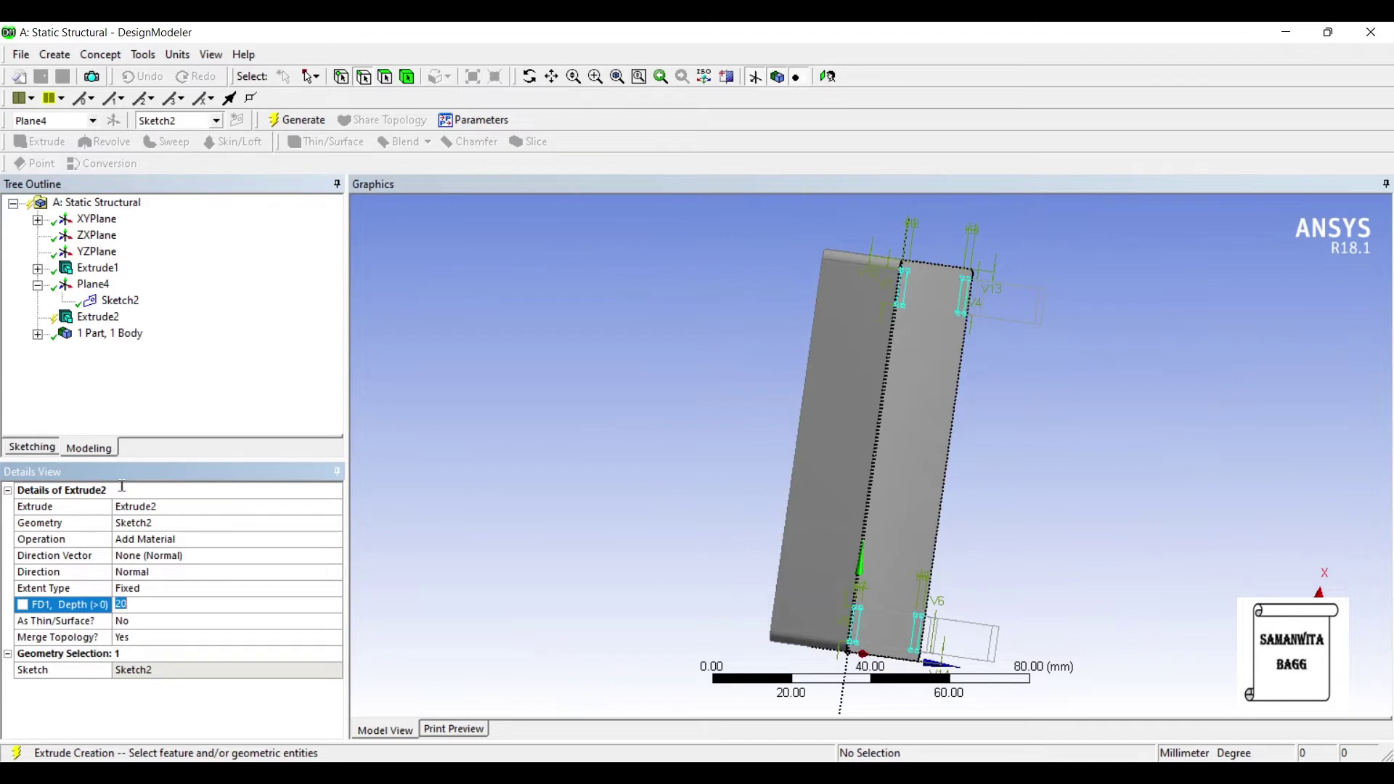
type("0")
key("Return")
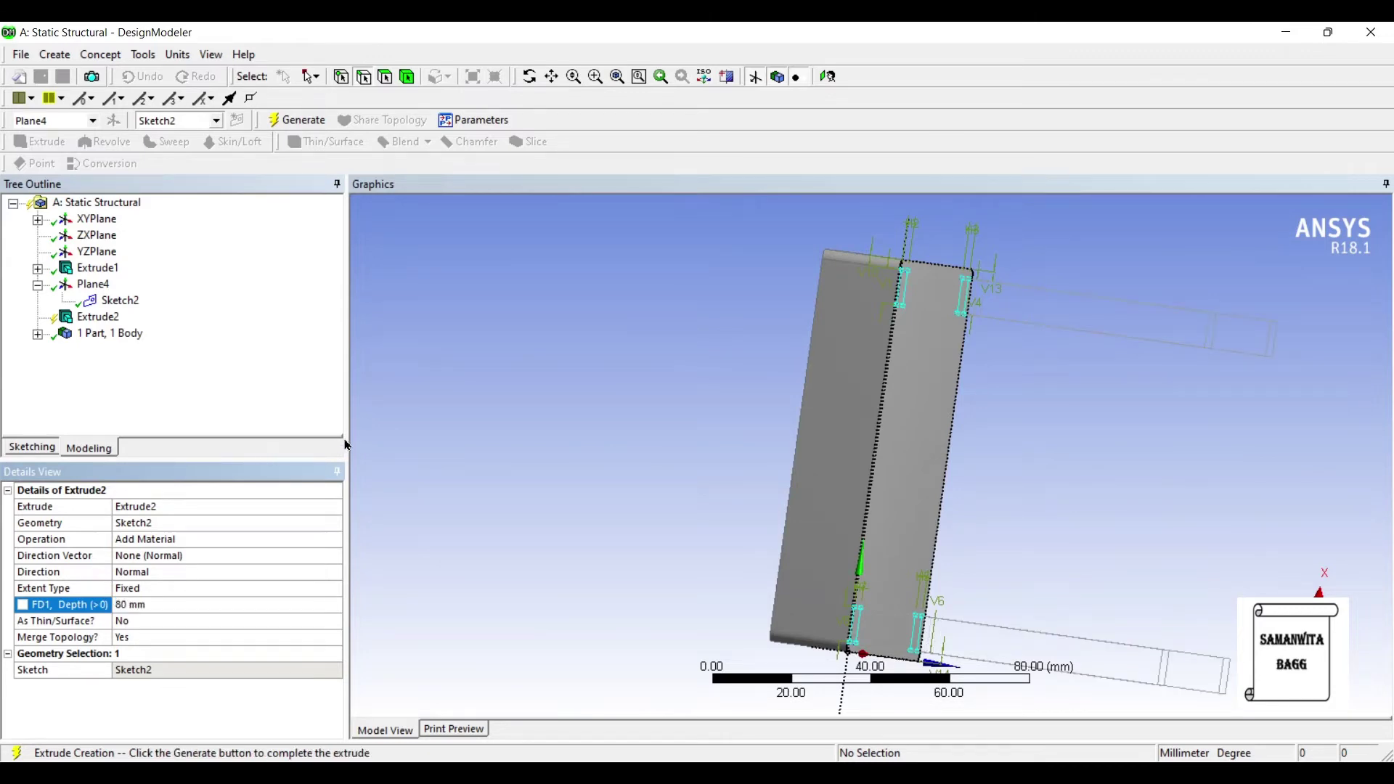
middle_click_drag(704, 419, 738, 411)
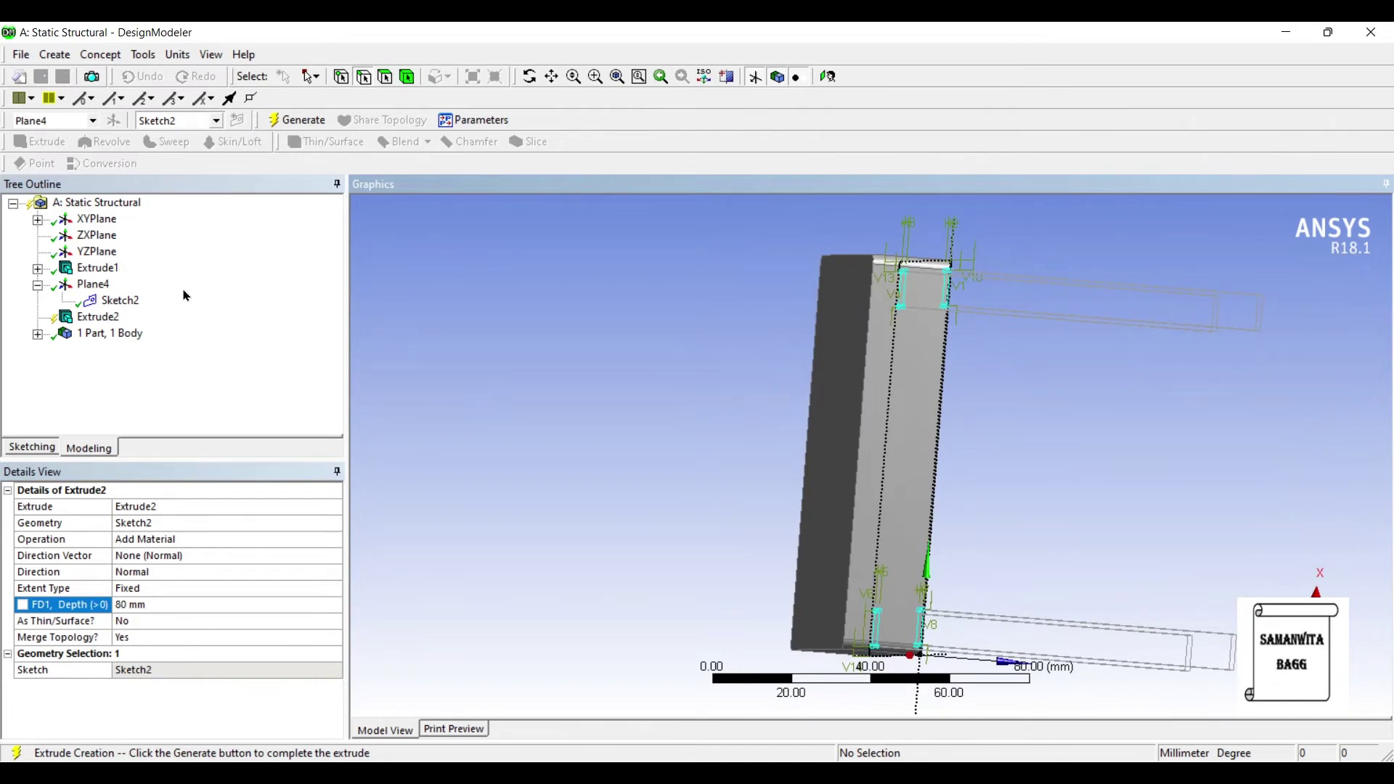
left_click(296, 119)
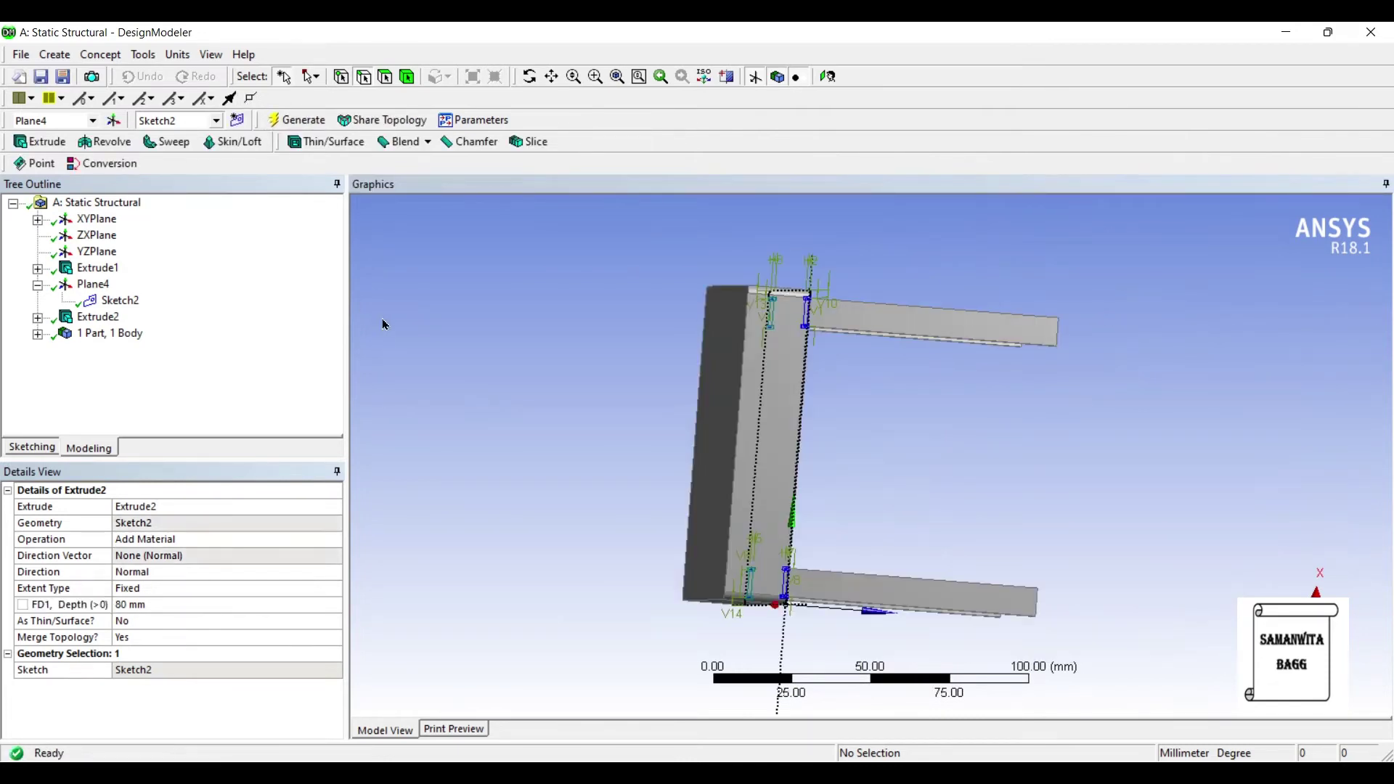
middle_click_drag(570, 369, 851, 290)
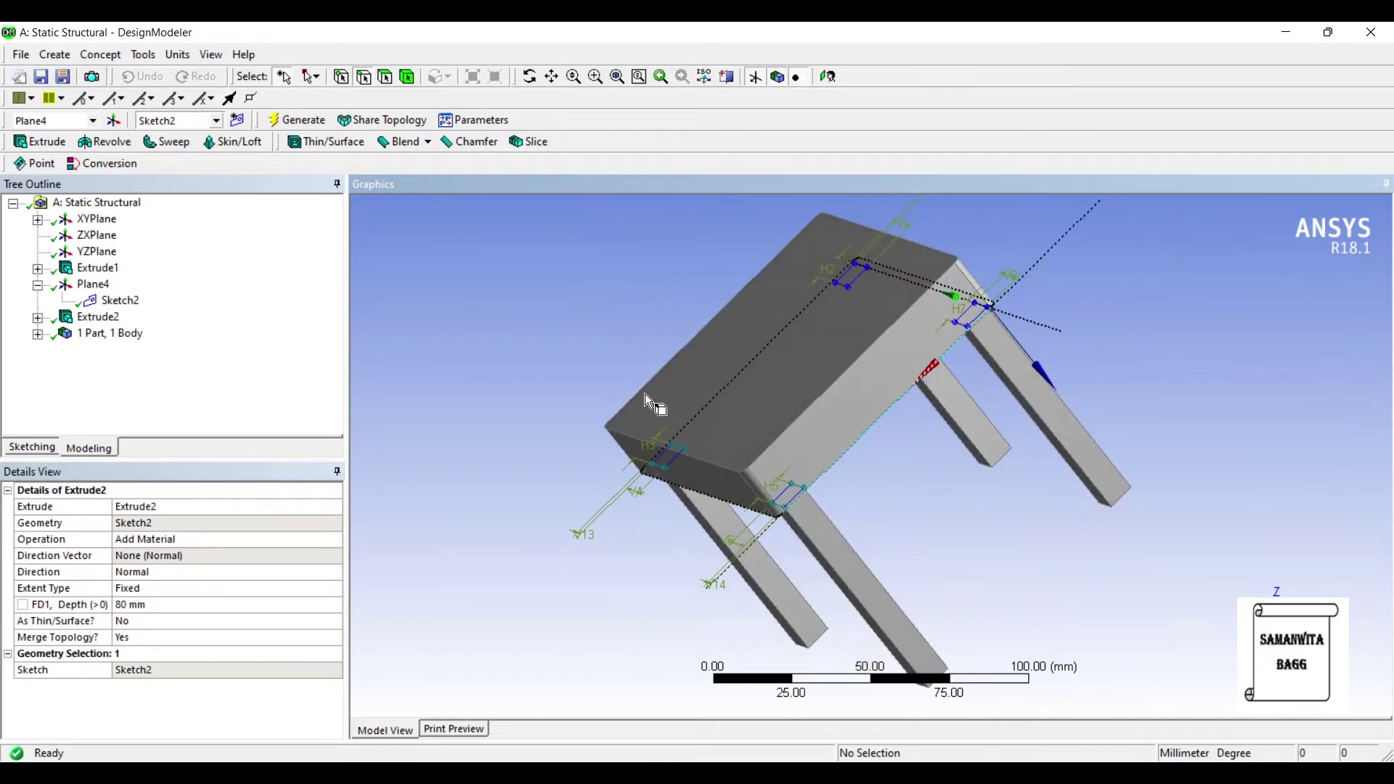
middle_click_drag(651, 398, 808, 420)
Switch to Workbench and open the static structural system's Model in Mechanical
left_click(1285, 32)
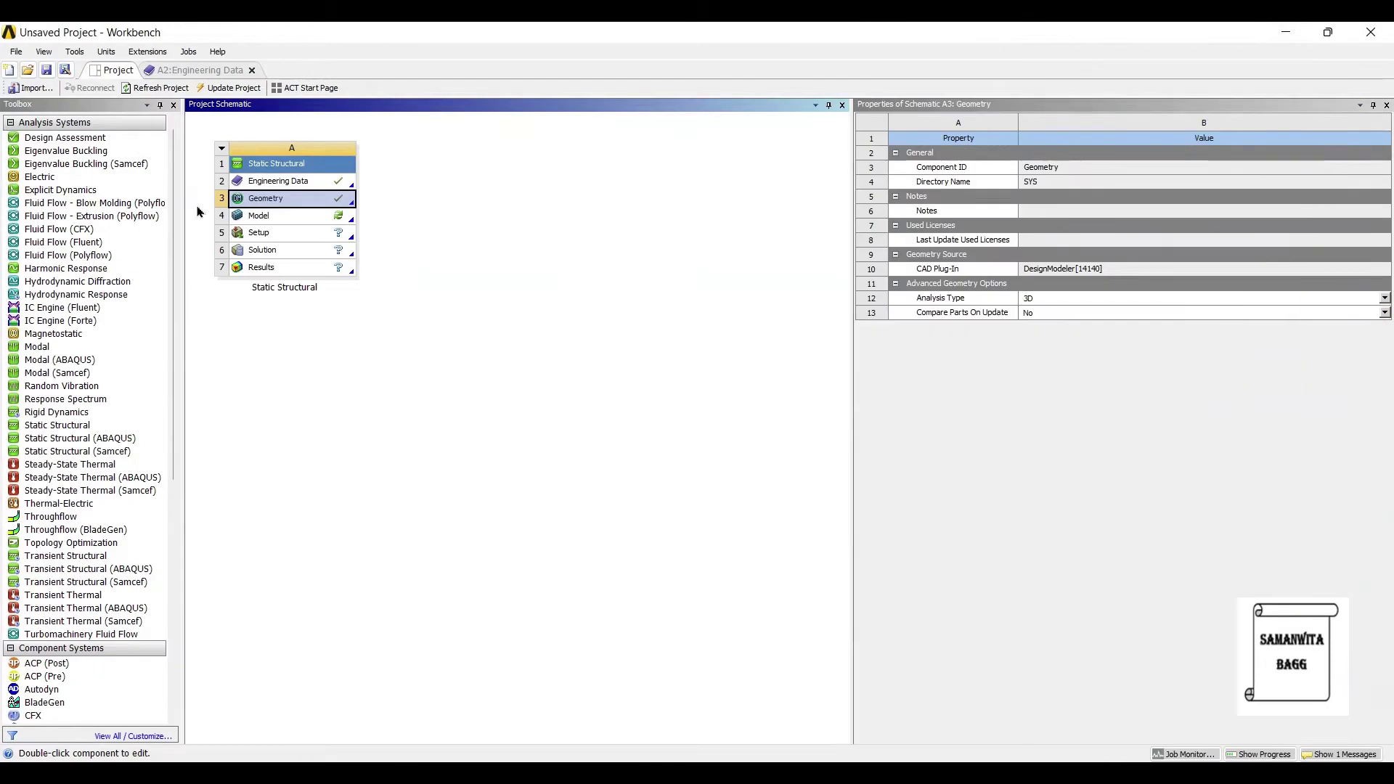
double_click(258, 216)
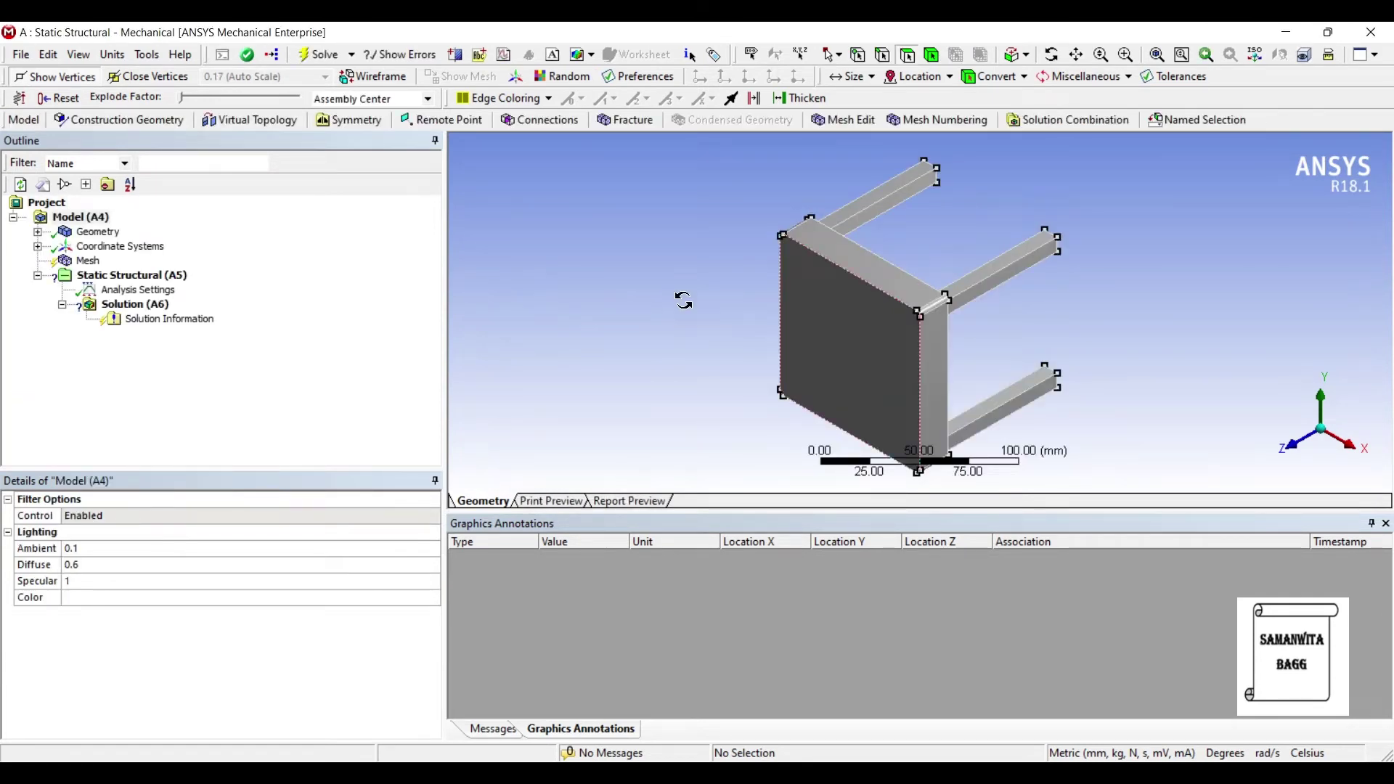
left_click_drag(683, 300, 708, 193)
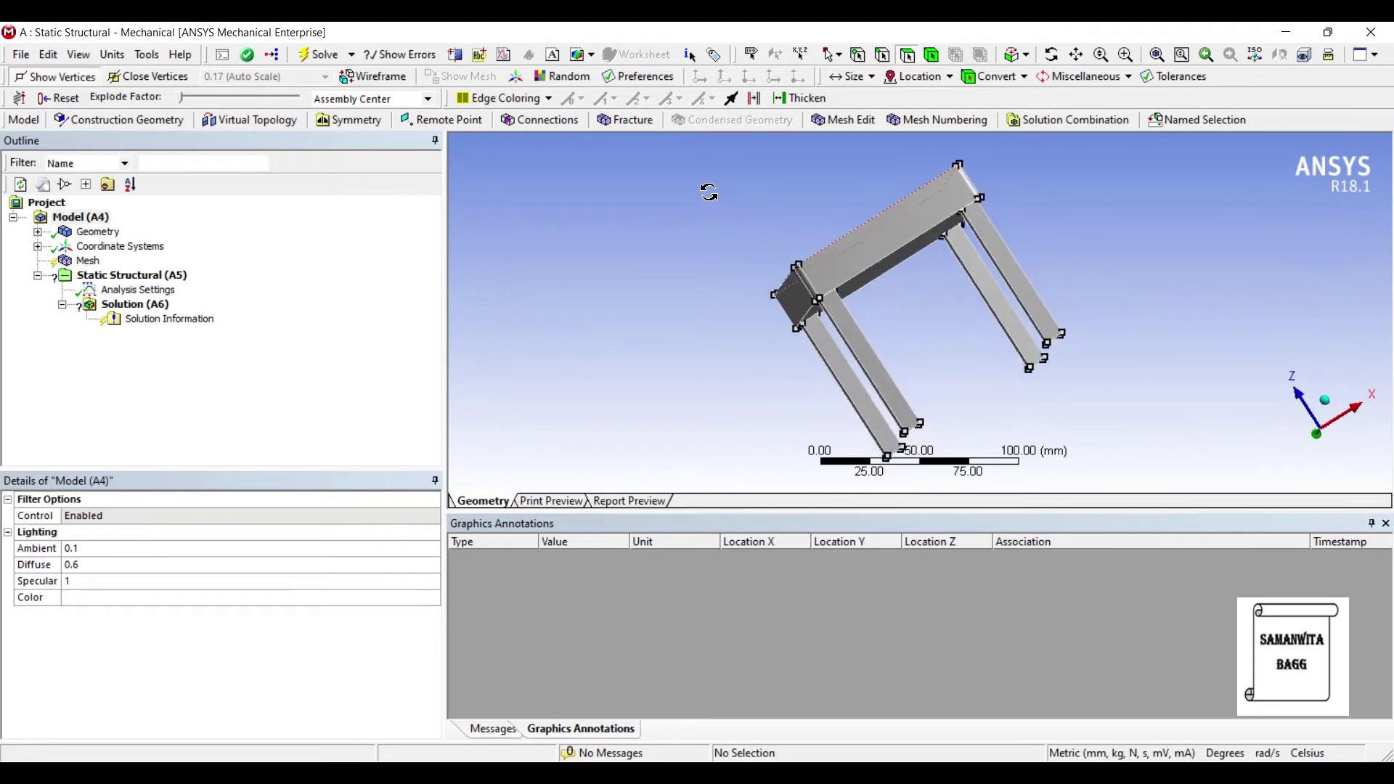
middle_click_drag(709, 192, 674, 195)
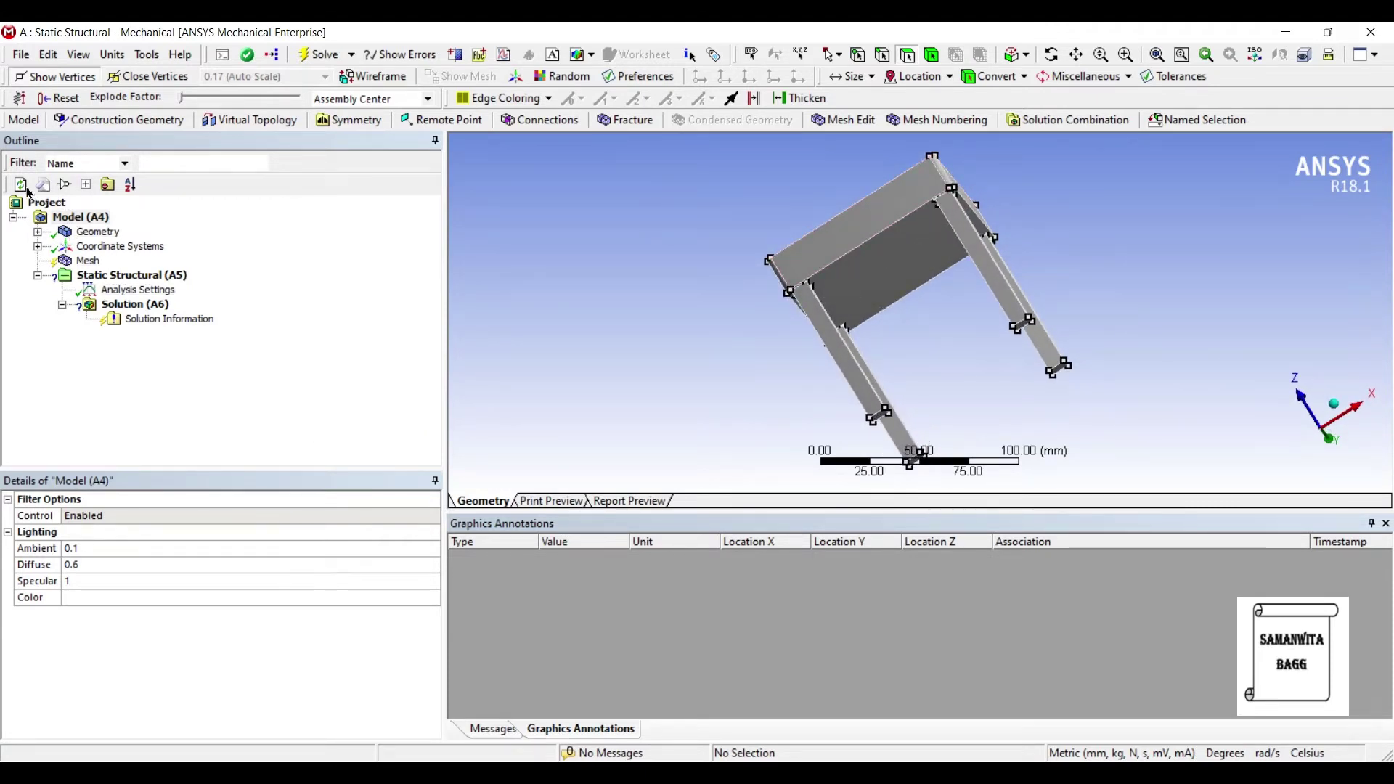
Assign Stainless Steel as the material of the solid body
left_click(38, 231)
key("Down")
key("Down")
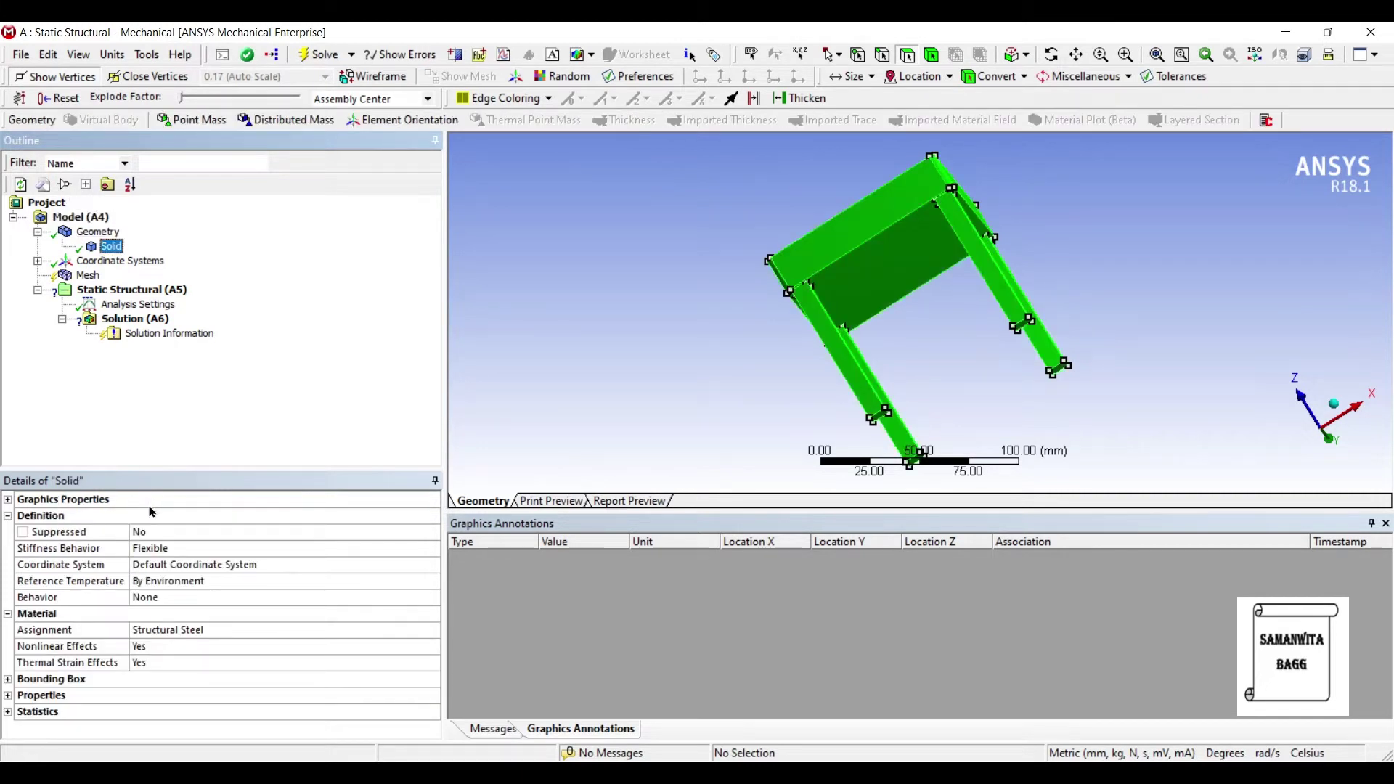
left_click(228, 630)
left_click(433, 630)
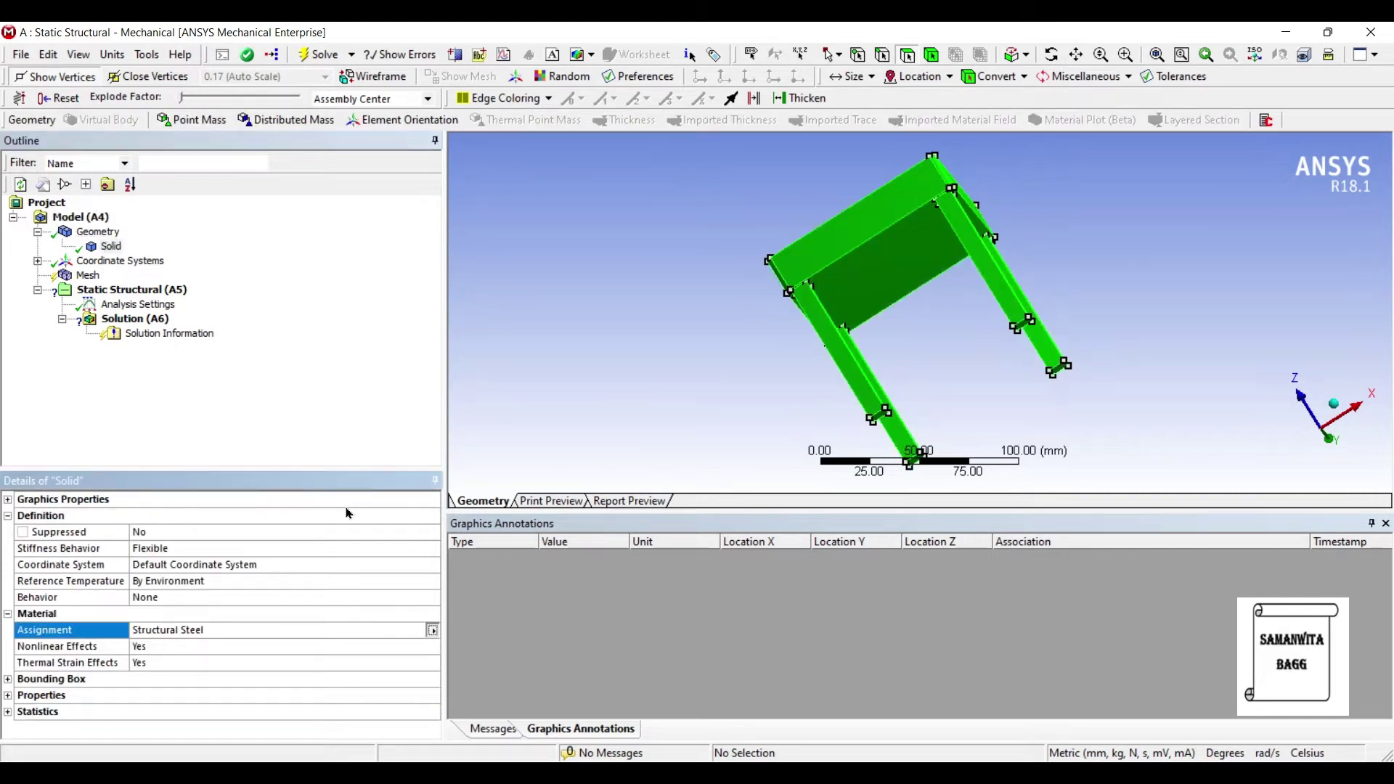
key("Down")
key("Down")
key("Return")
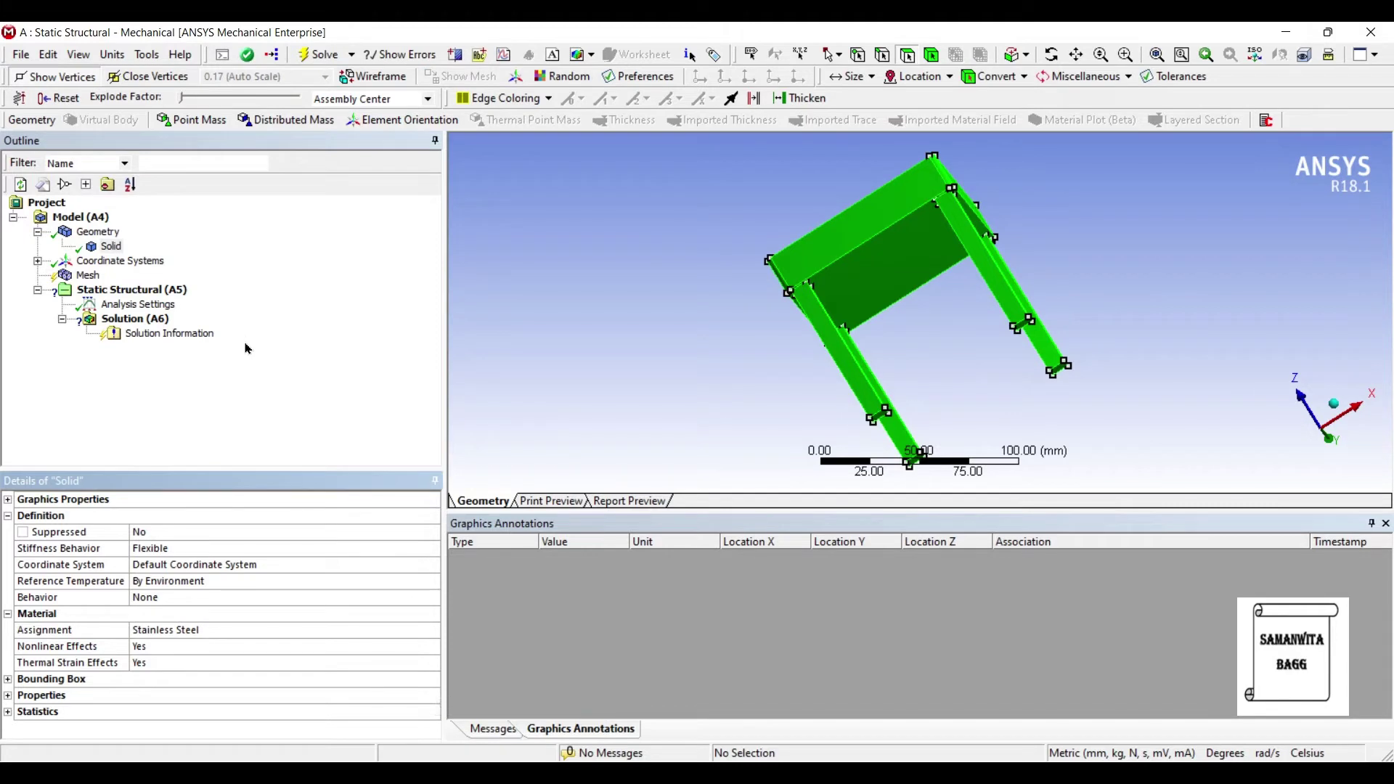
left_click(248, 342)
Set the mesh sizing's Relevance Center to Fine and generate the mesh
middle_click_drag(802, 256, 579, 302)
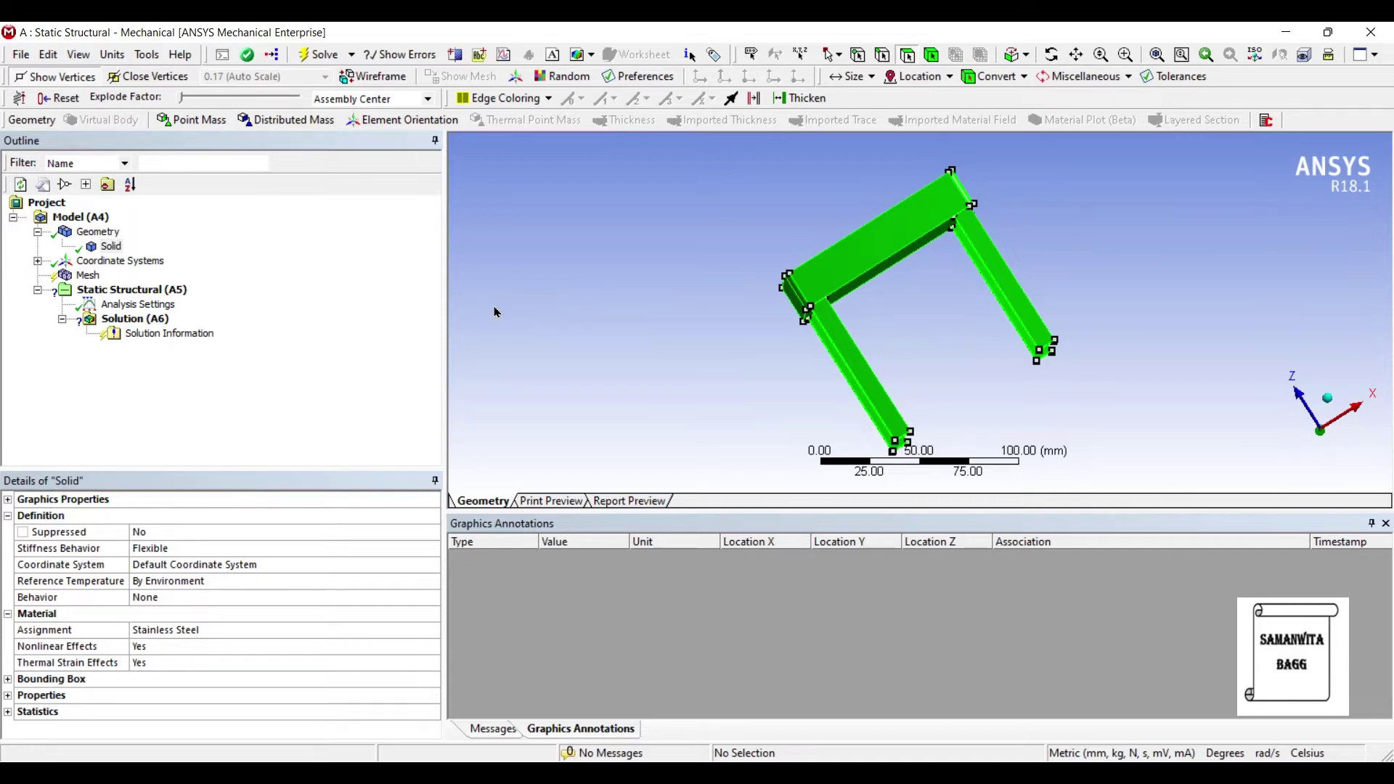
left_click(87, 275)
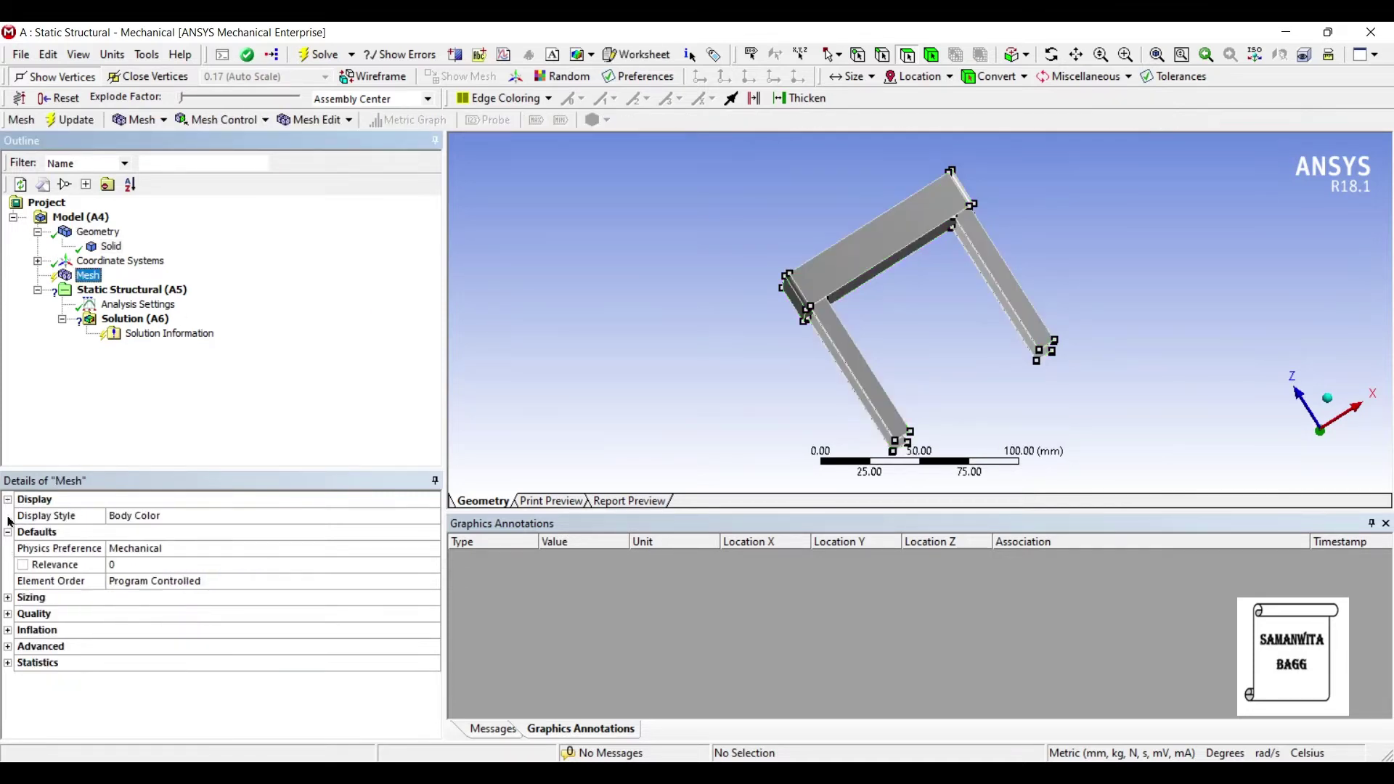
left_click(8, 597)
left_click(182, 629)
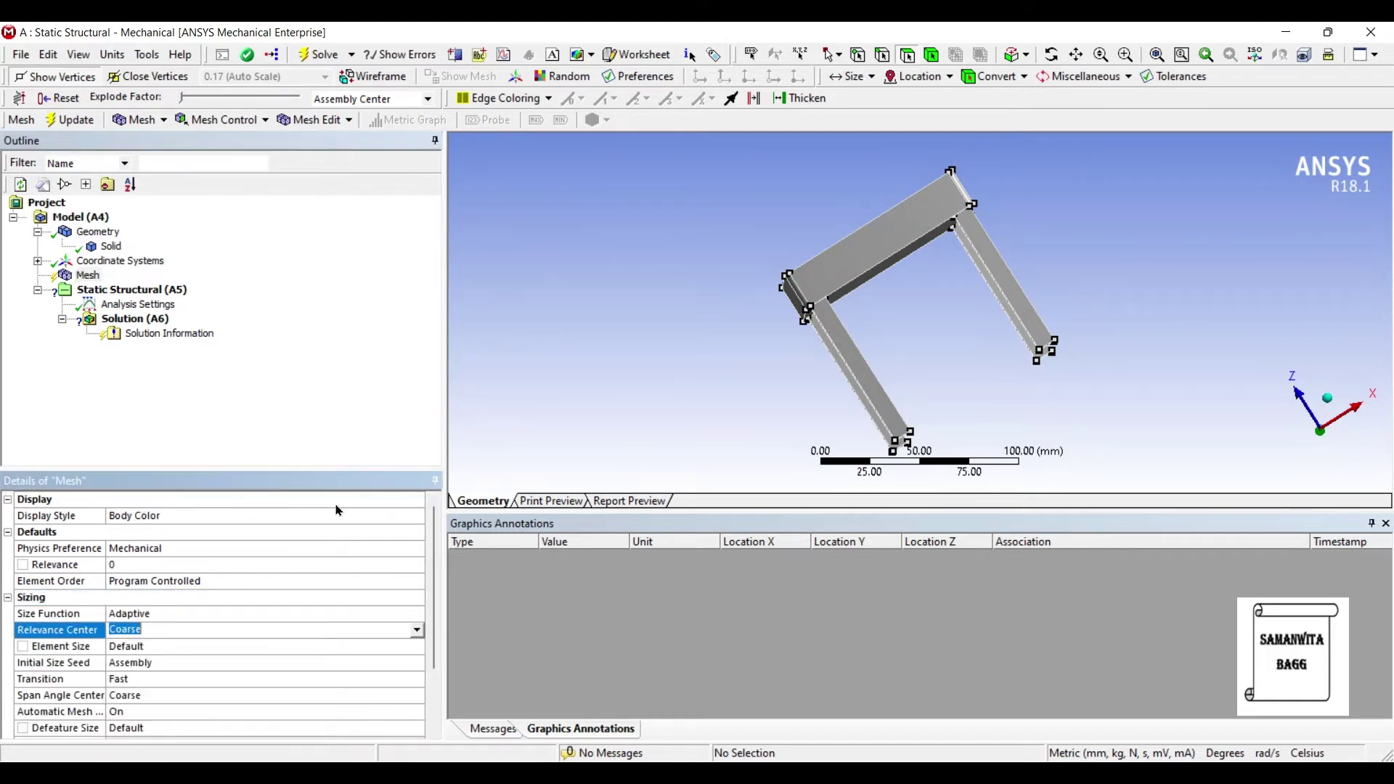
left_click(416, 629)
left_click(258, 666)
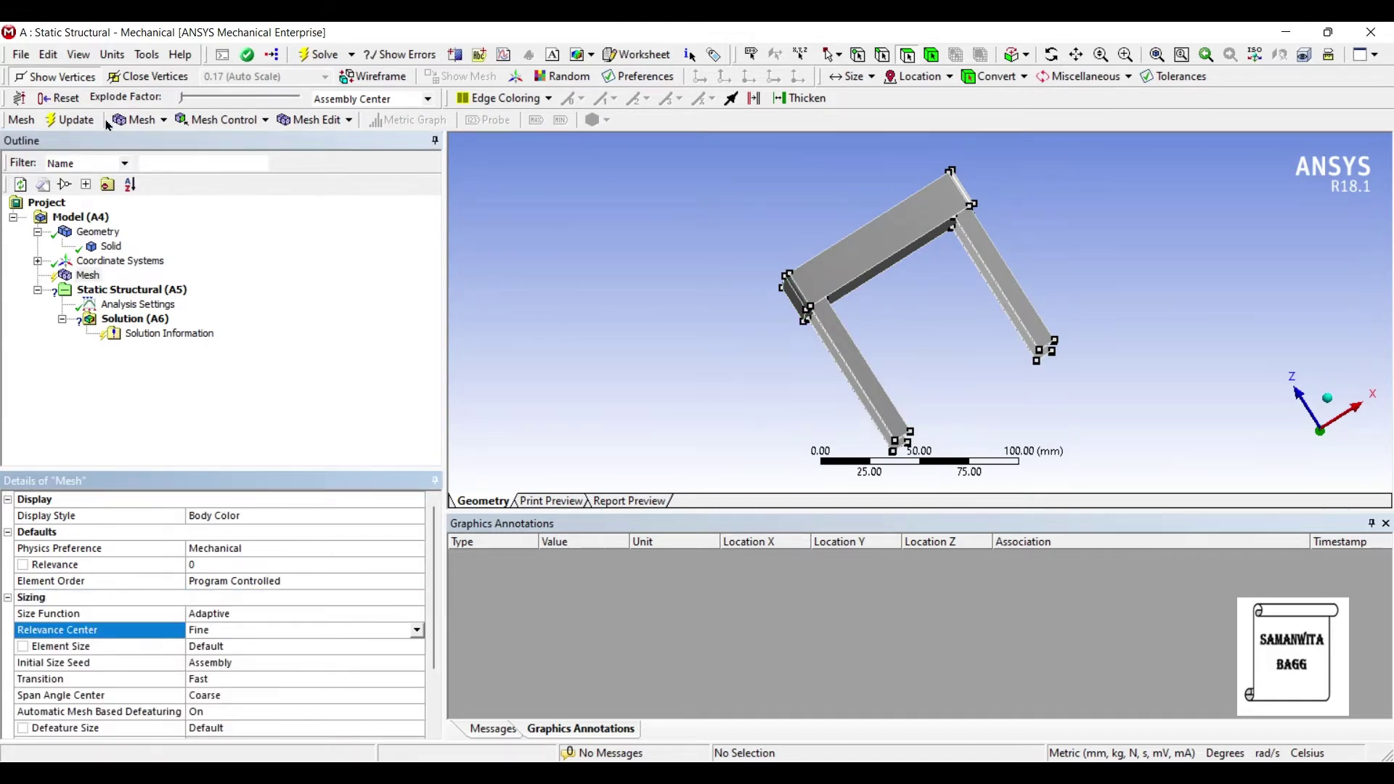
left_click(71, 120)
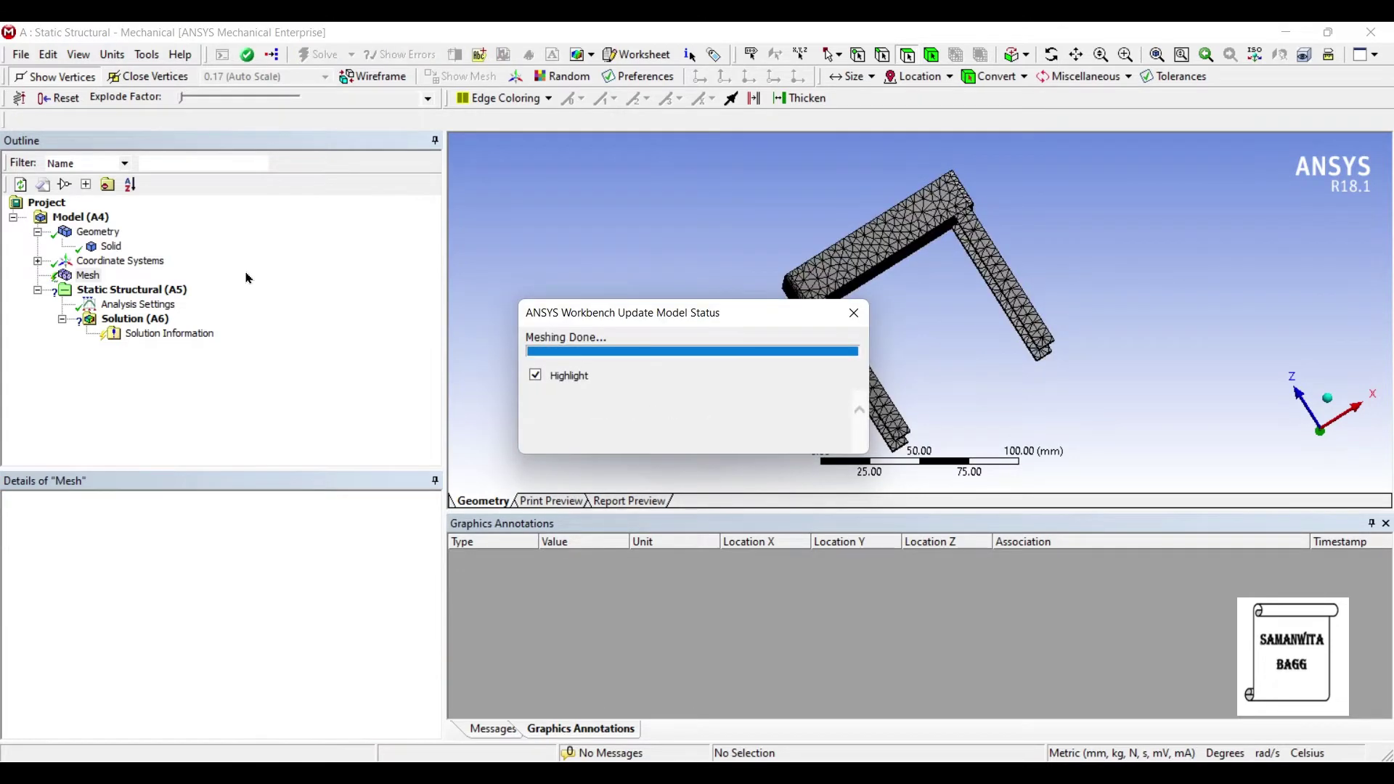
middle_click_drag(714, 241, 731, 303)
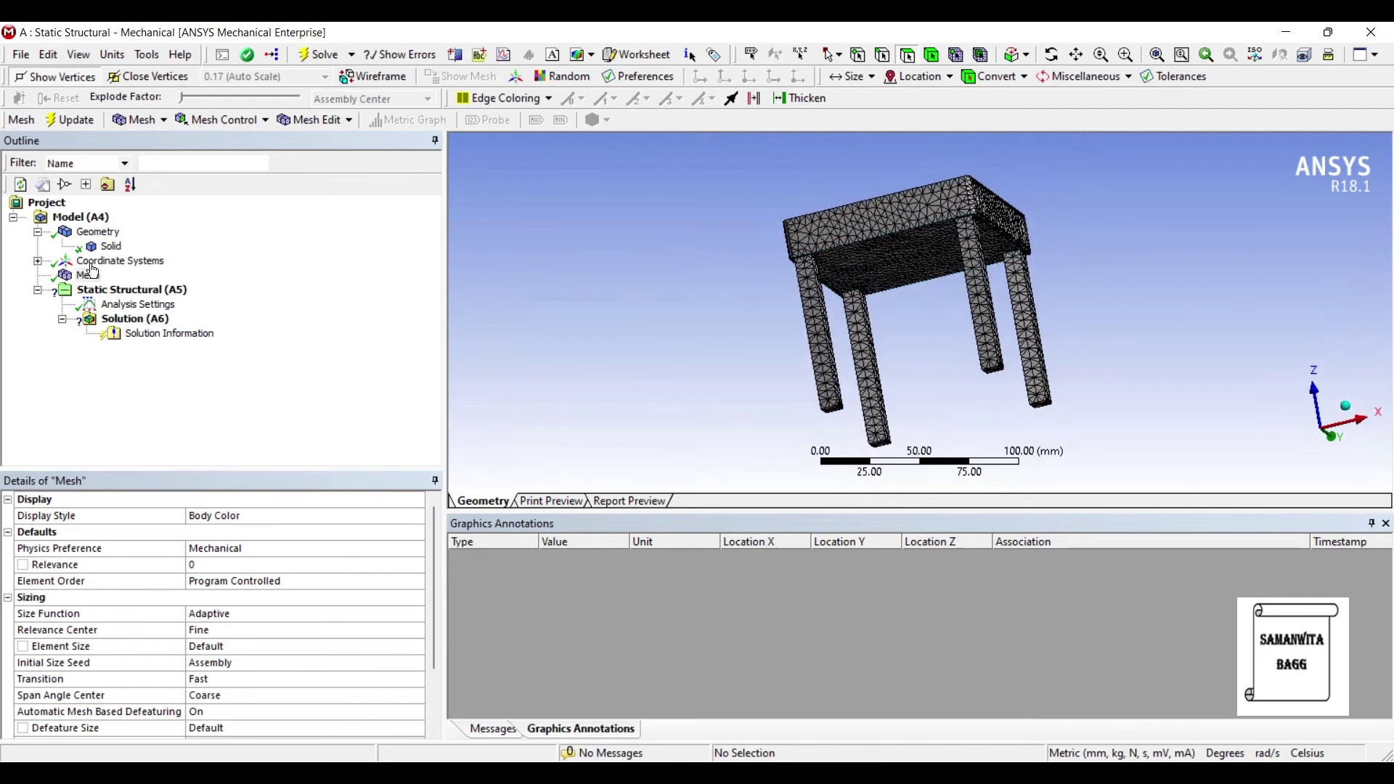
Insert a Fixed Support into the static structural analysis
key("Down")
key("Down")
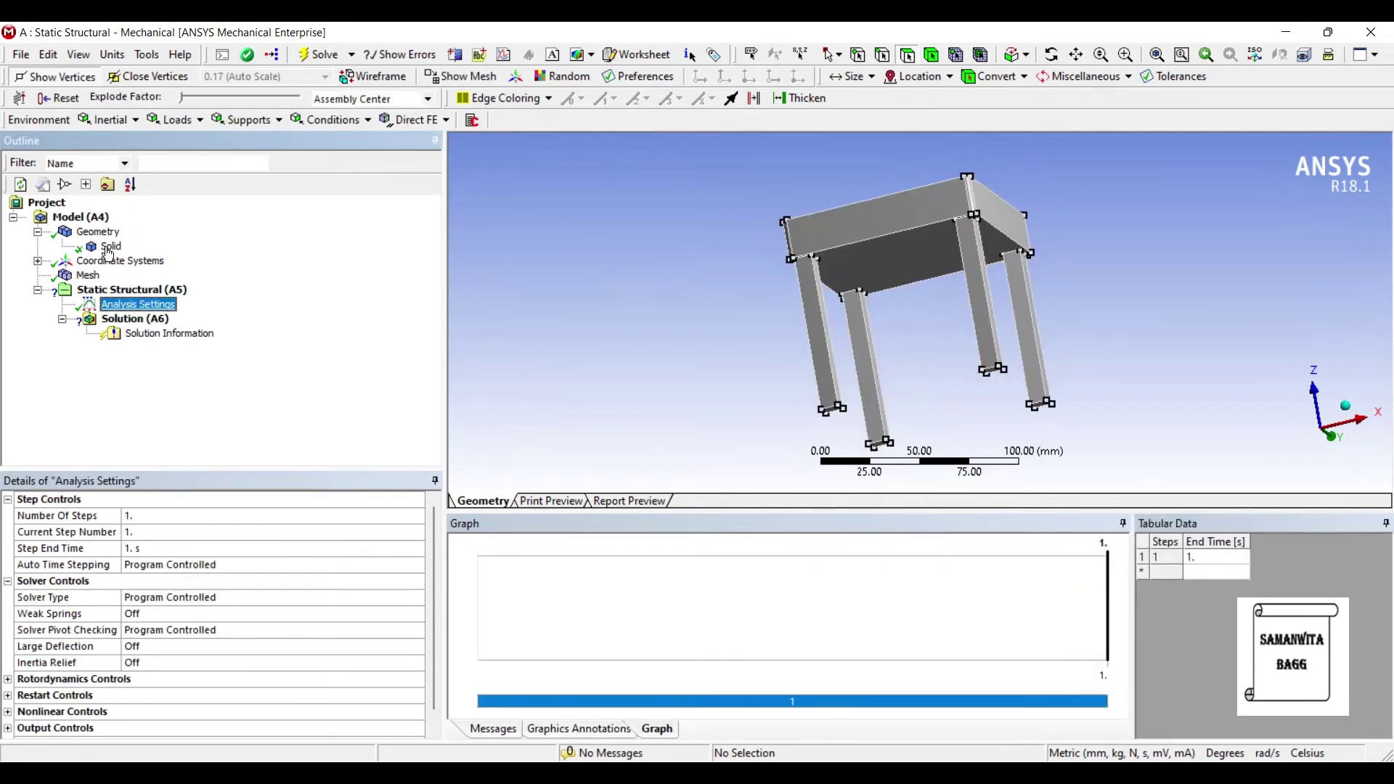
right_click(103, 302)
mouse_move(167, 311)
left_click(308, 515)
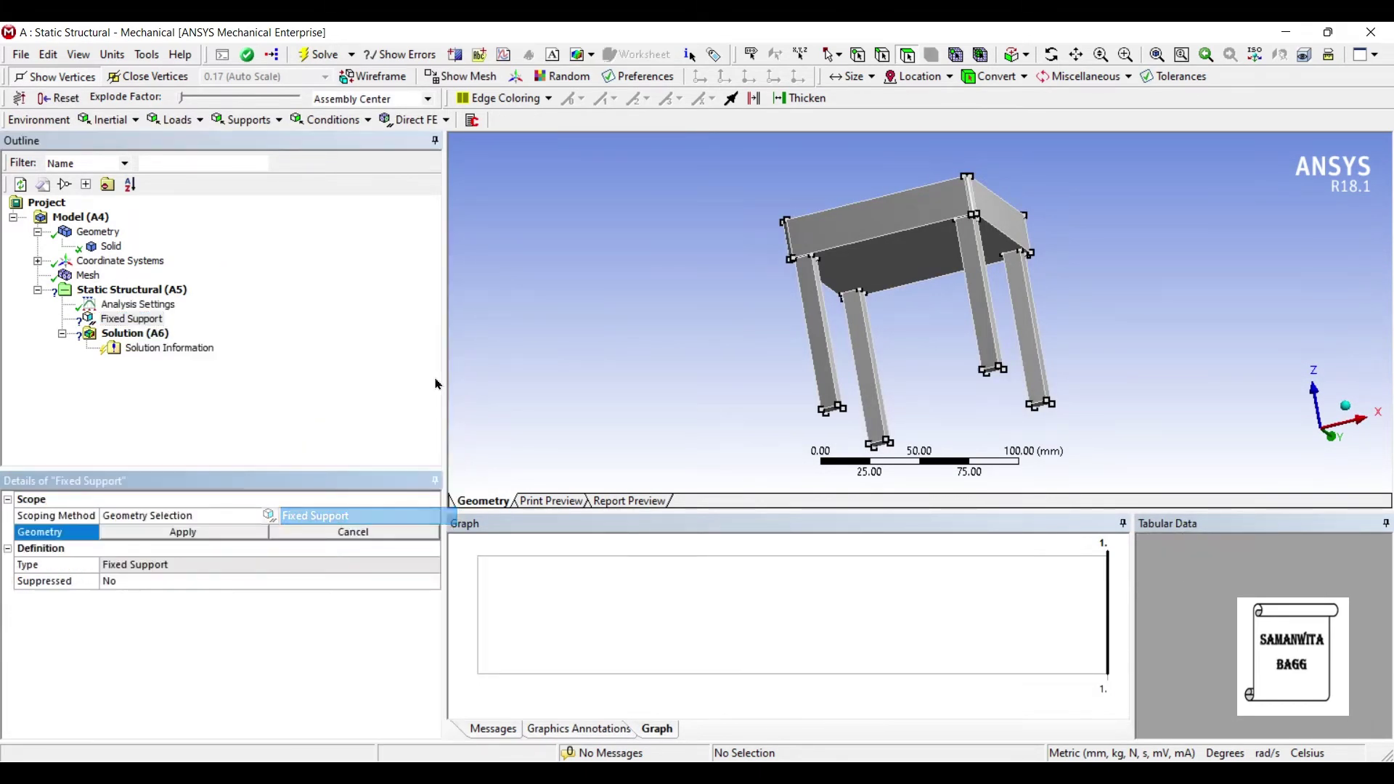
Scope the fixed support to the free end faces of the four legs
middle_click_drag(544, 479, 766, 253)
left_click(802, 241)
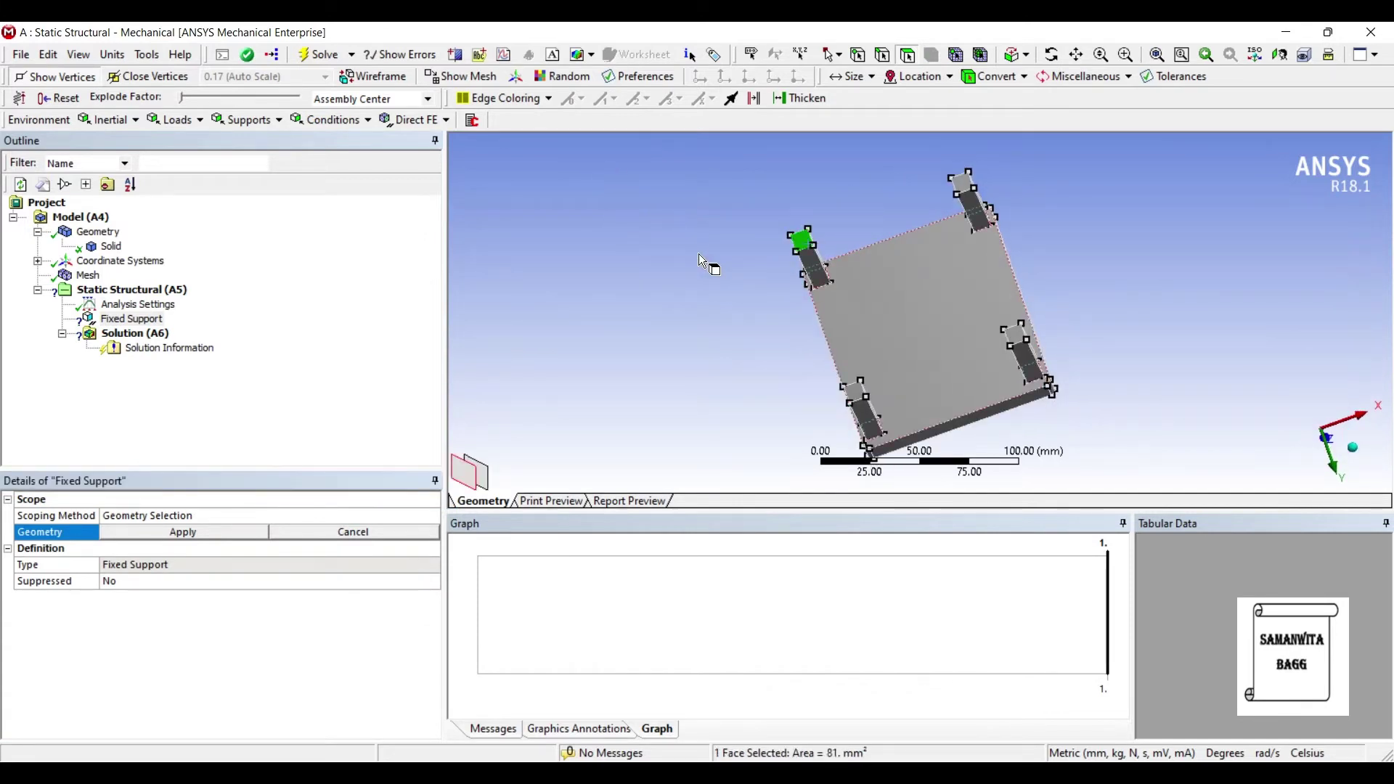
left_click(964, 182, "ctrl")
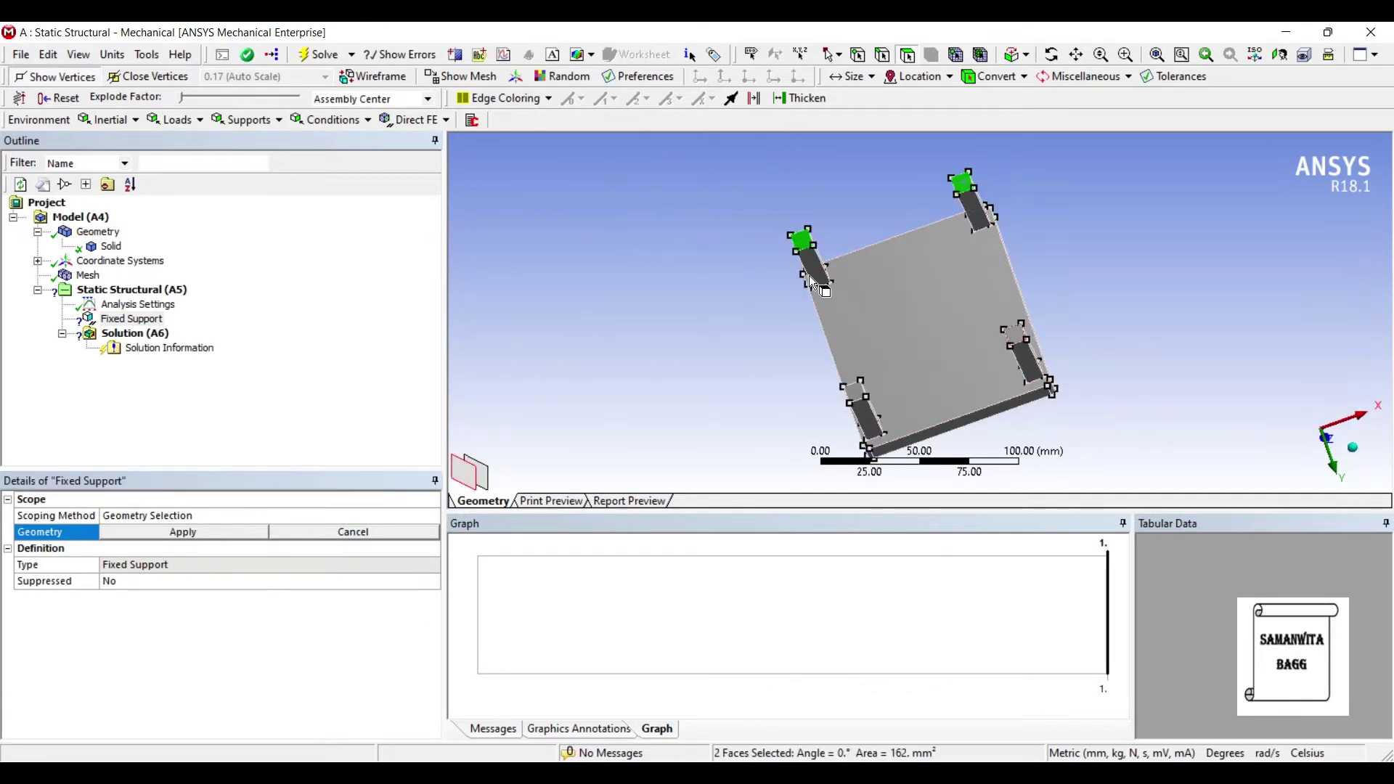
left_click(1015, 334, "ctrl")
left_click(865, 399, "ctrl")
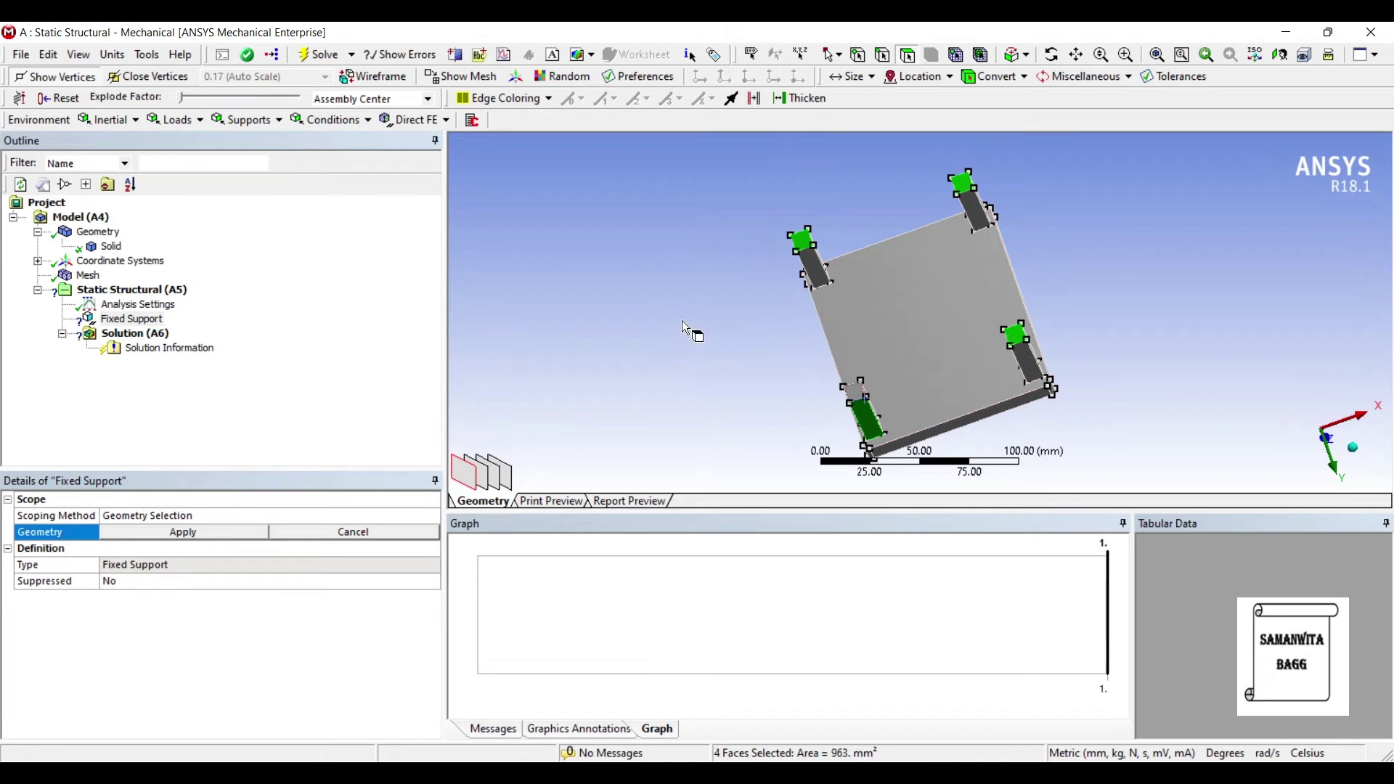
left_click(854, 393, "ctrl")
left_click(863, 410, "ctrl")
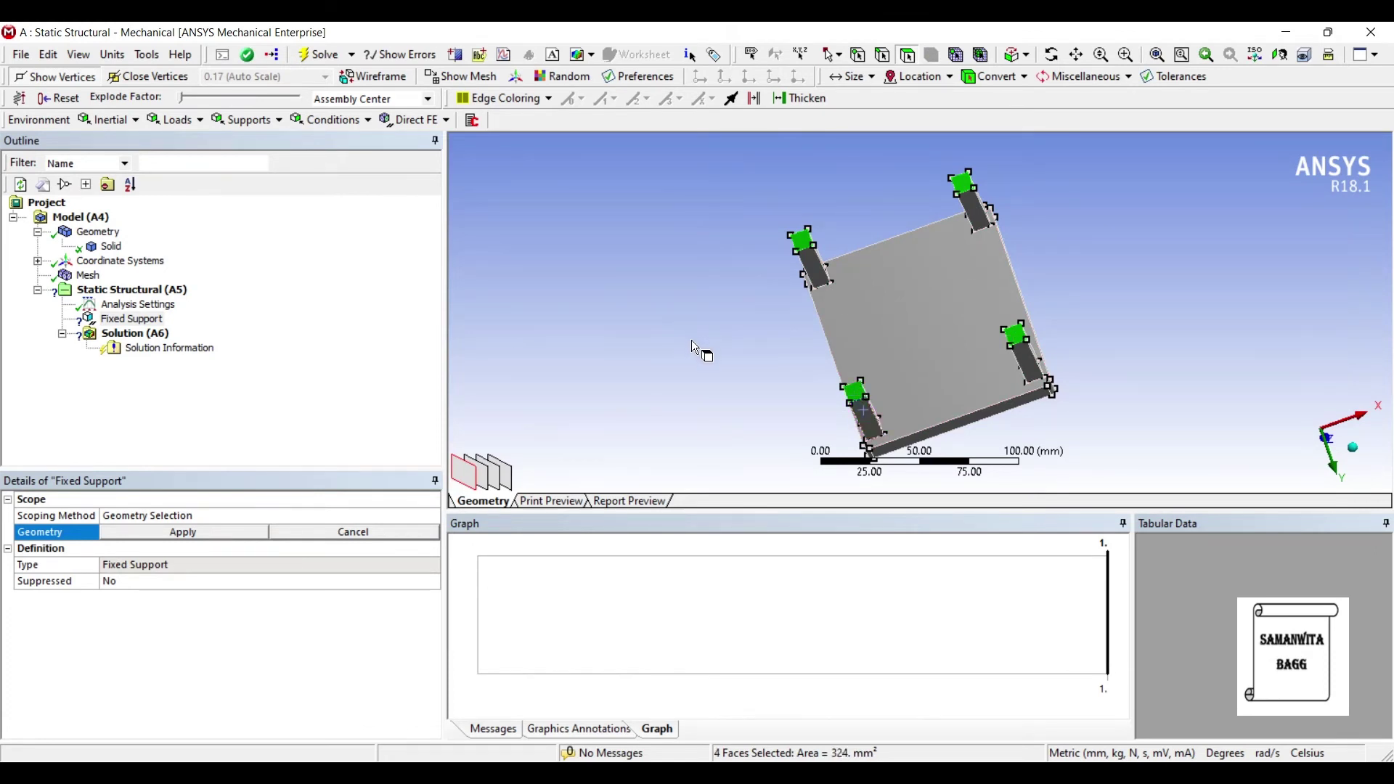
key("Return")
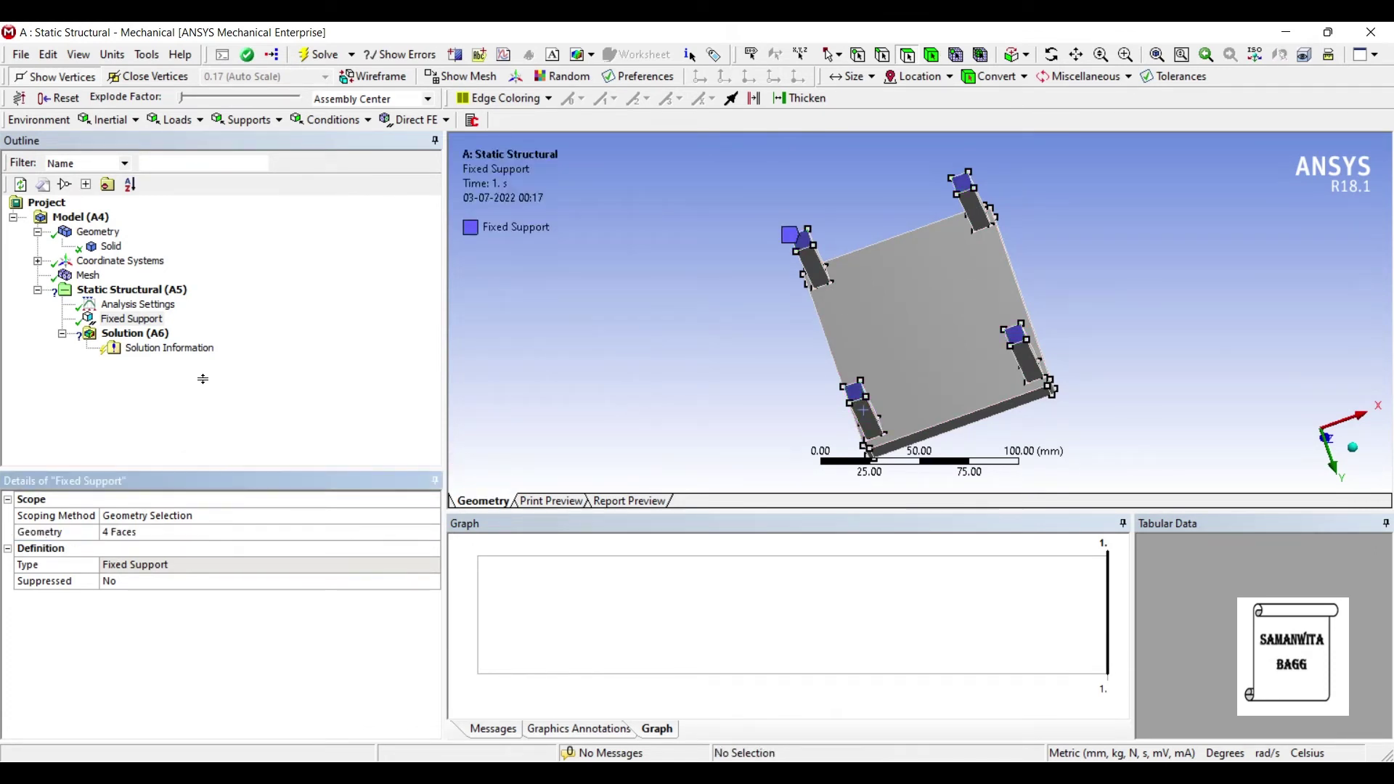
Insert a Force load on the upper face of the tabletop
middle_click_drag(731, 286, 745, 246)
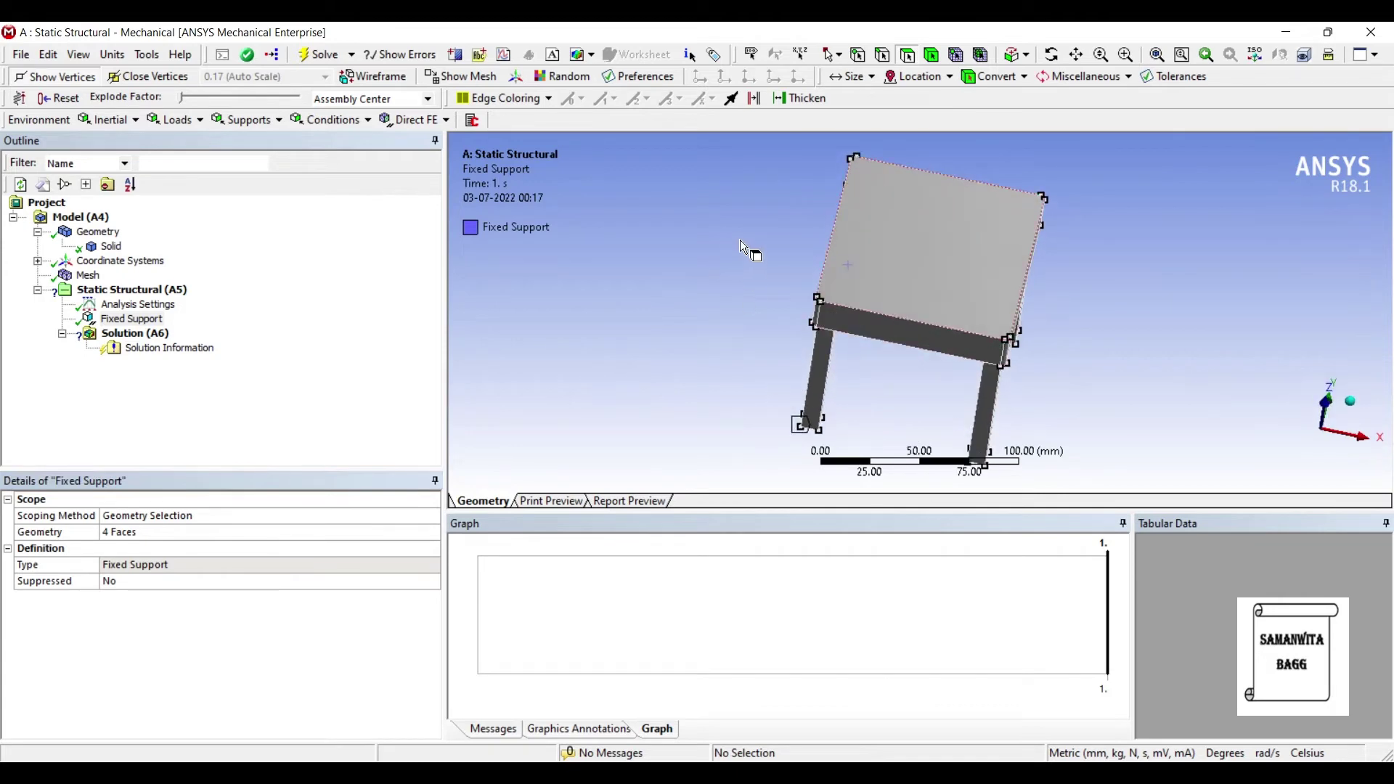
left_click(963, 258)
right_click(964, 258)
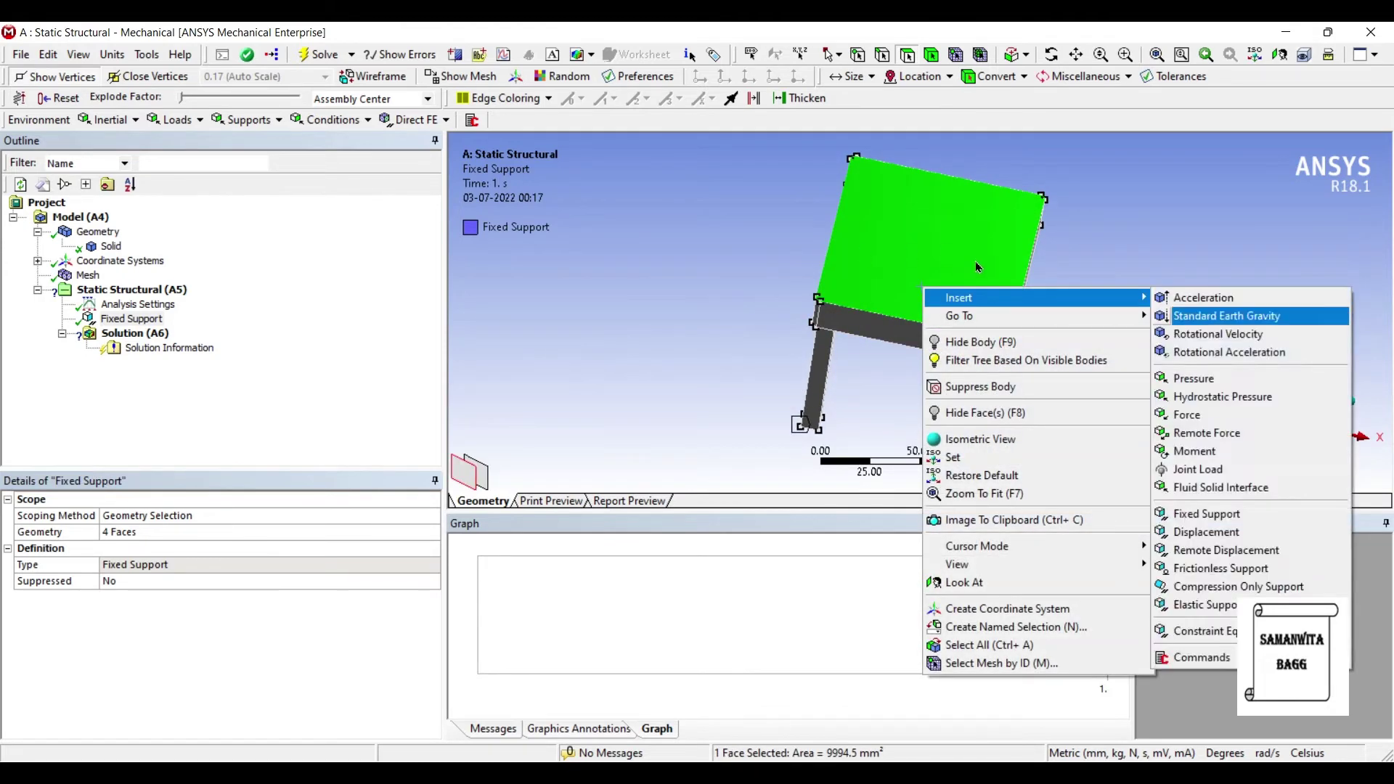
left_click(1186, 414)
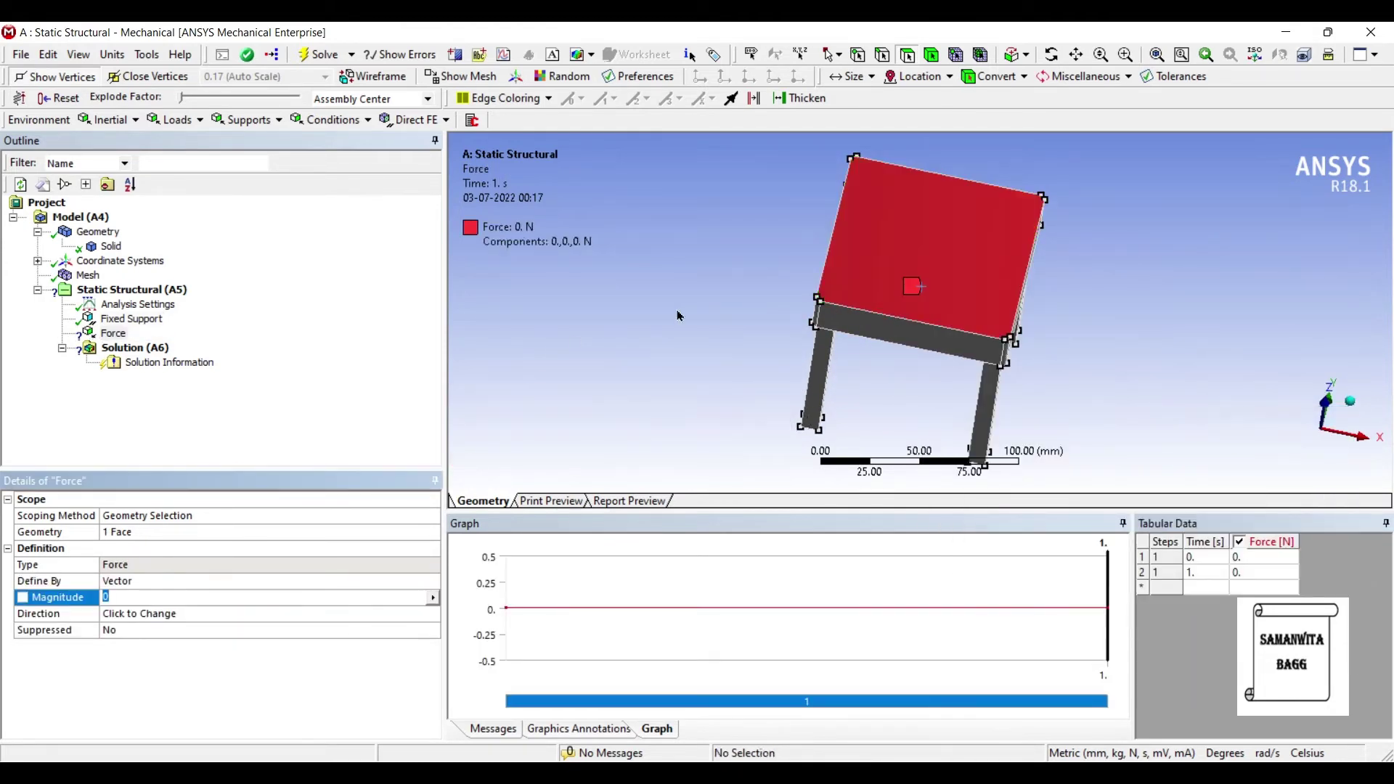
Define the force by components and set its Z Component to -1500 N
middle_click_drag(679, 315, 694, 305)
key("Up")
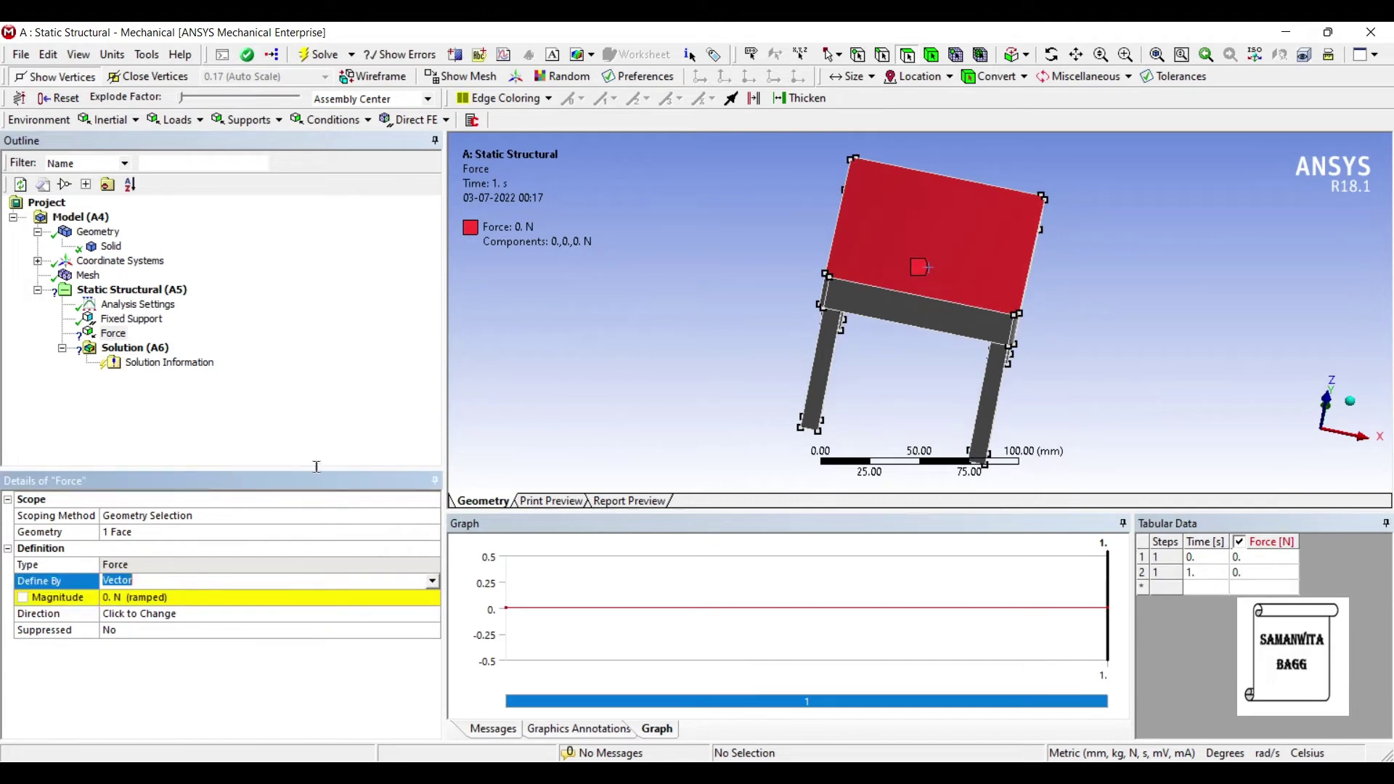
key("alt+Down")
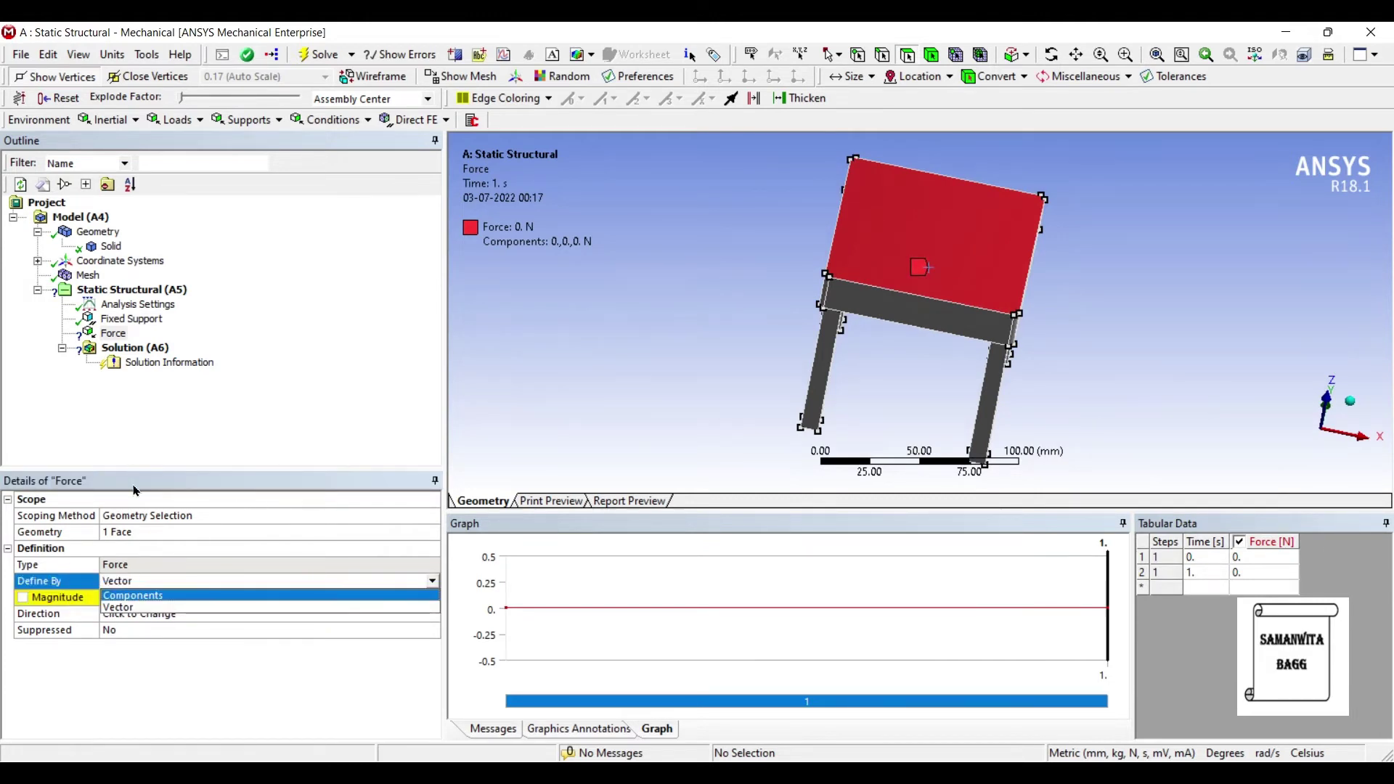
key("Return")
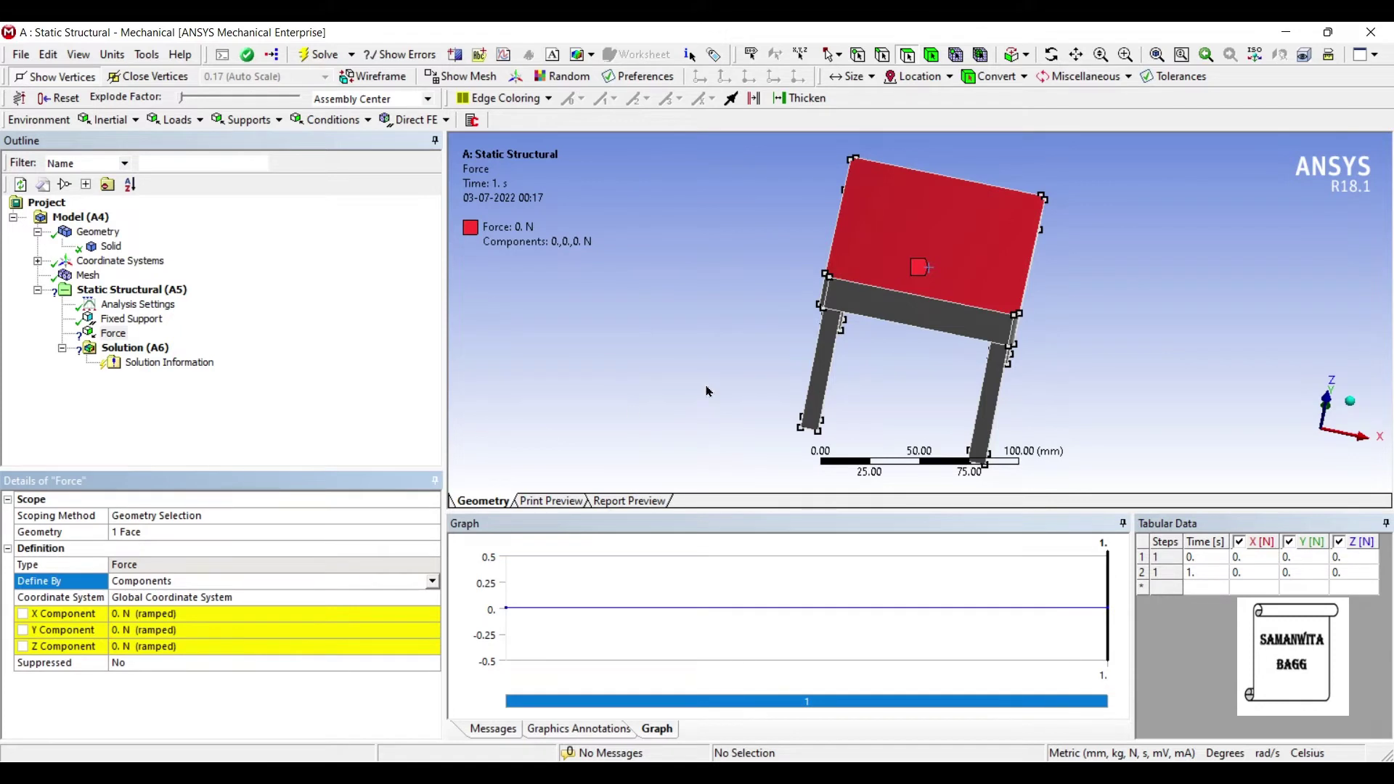
middle_click_drag(855, 308, 869, 270)
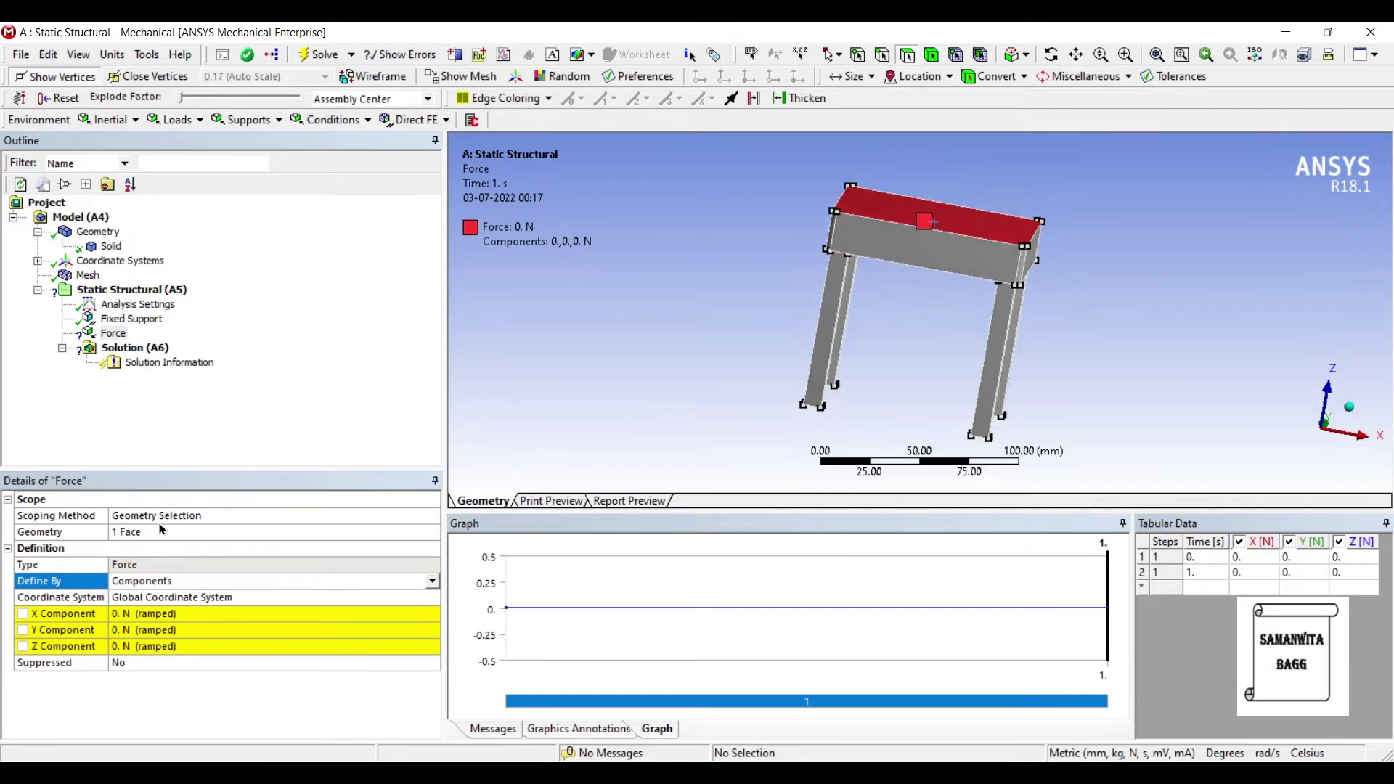
left_click(199, 646)
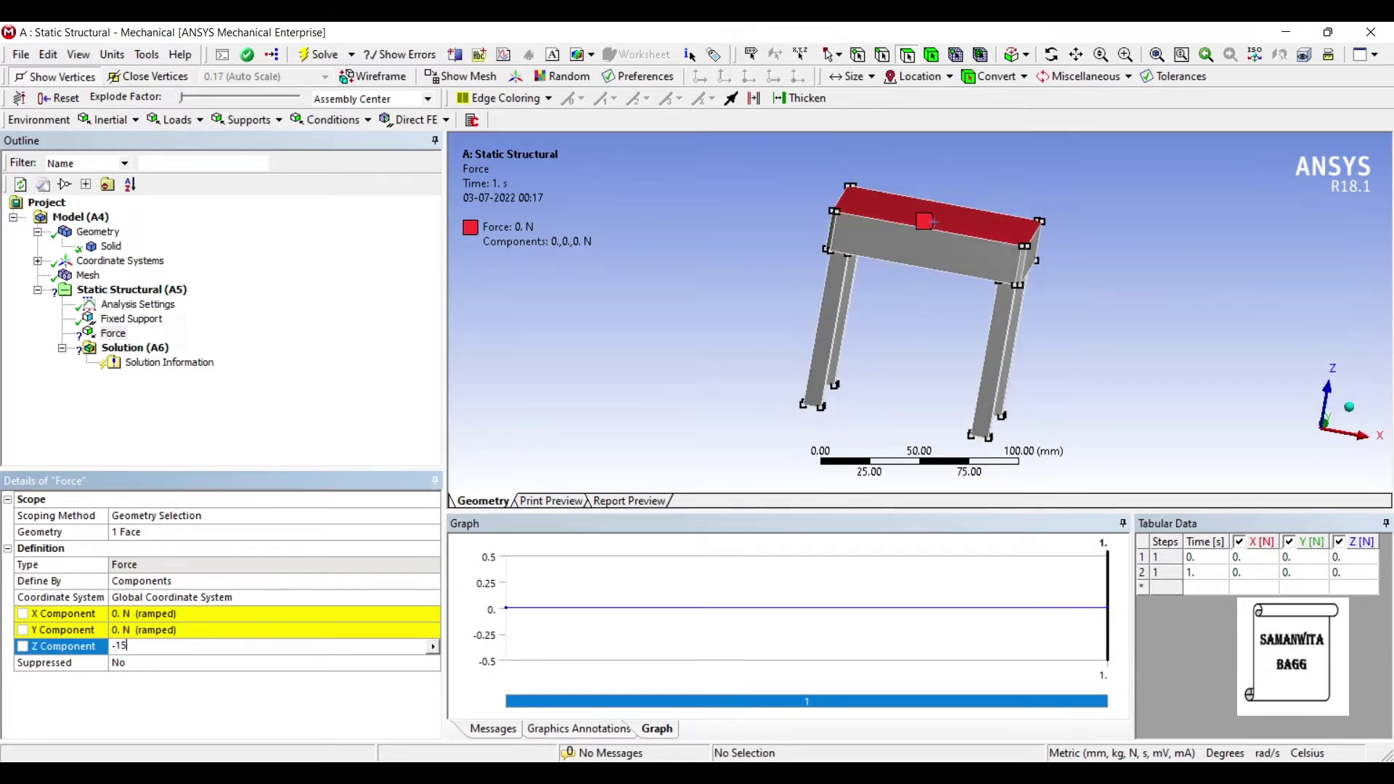
key("Return")
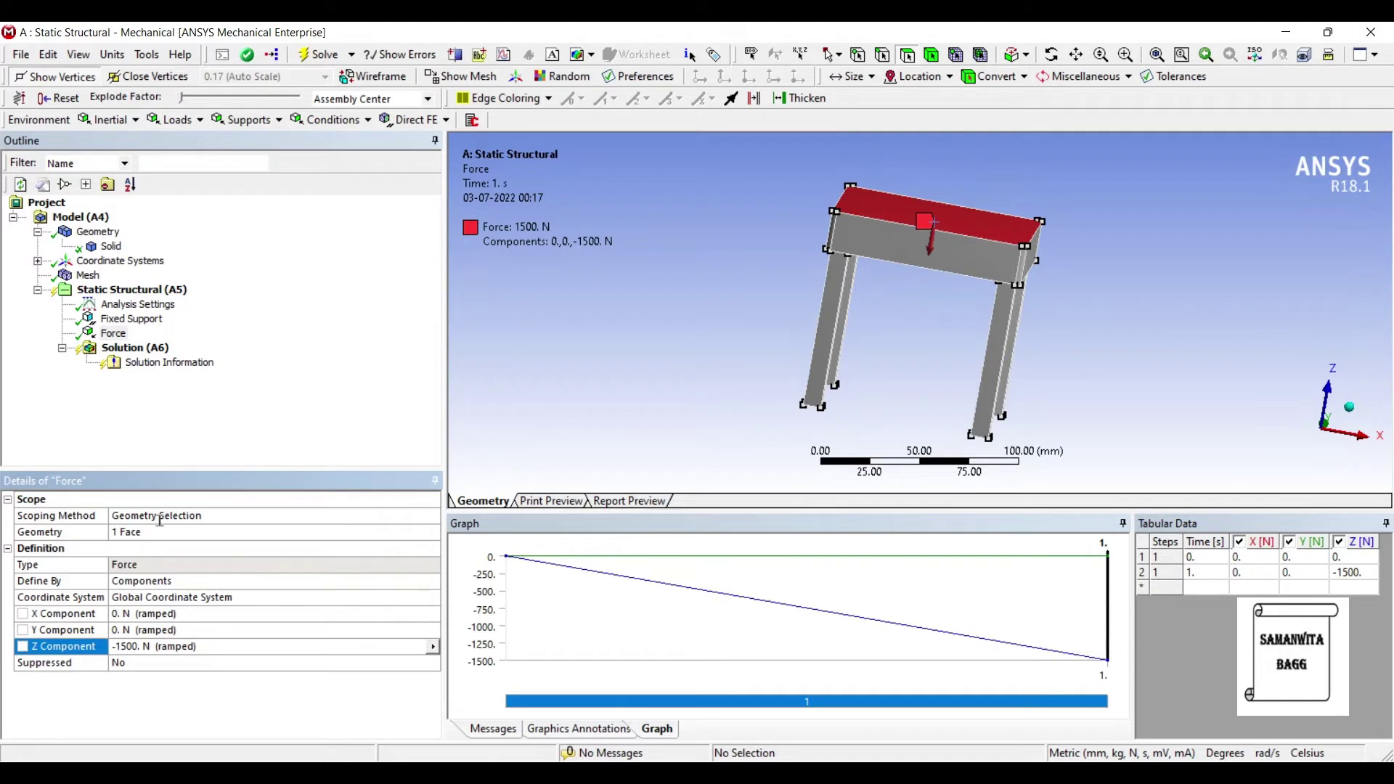
Insert a Total Deformation result under the static structural solution
right_click(149, 348)
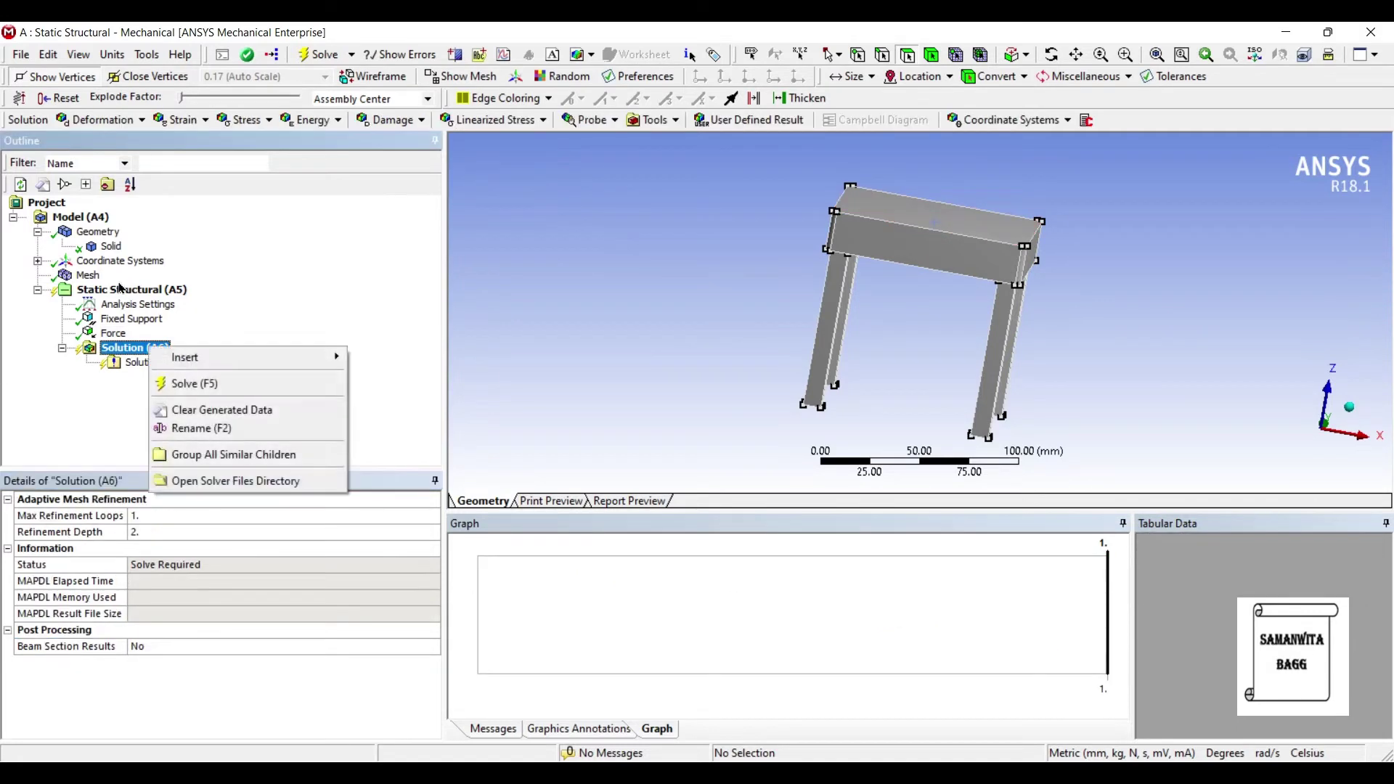
mouse_move(218, 357)
mouse_move(407, 376)
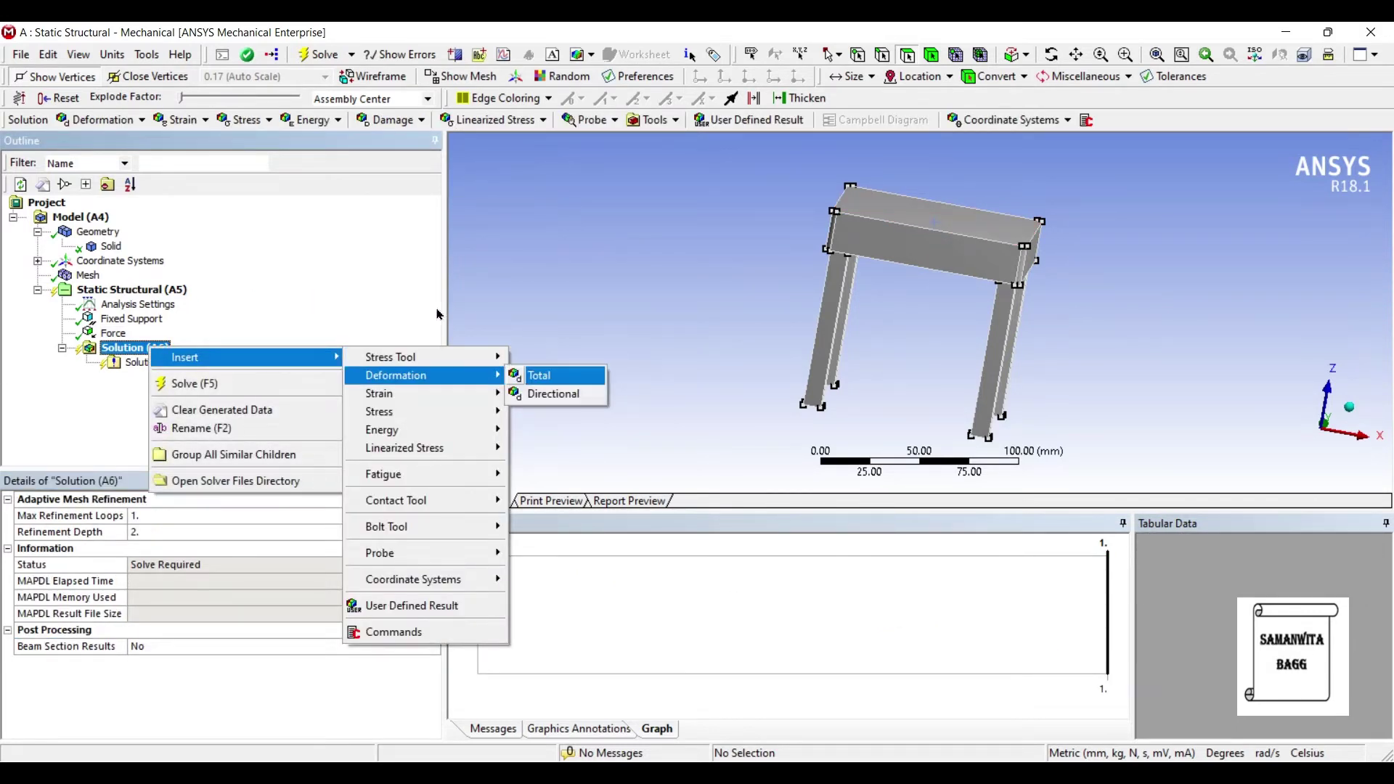
left_click(540, 375)
Add an Equivalent (von-Mises) Stress result to the static structural solution and solve the analysis
right_click(155, 338)
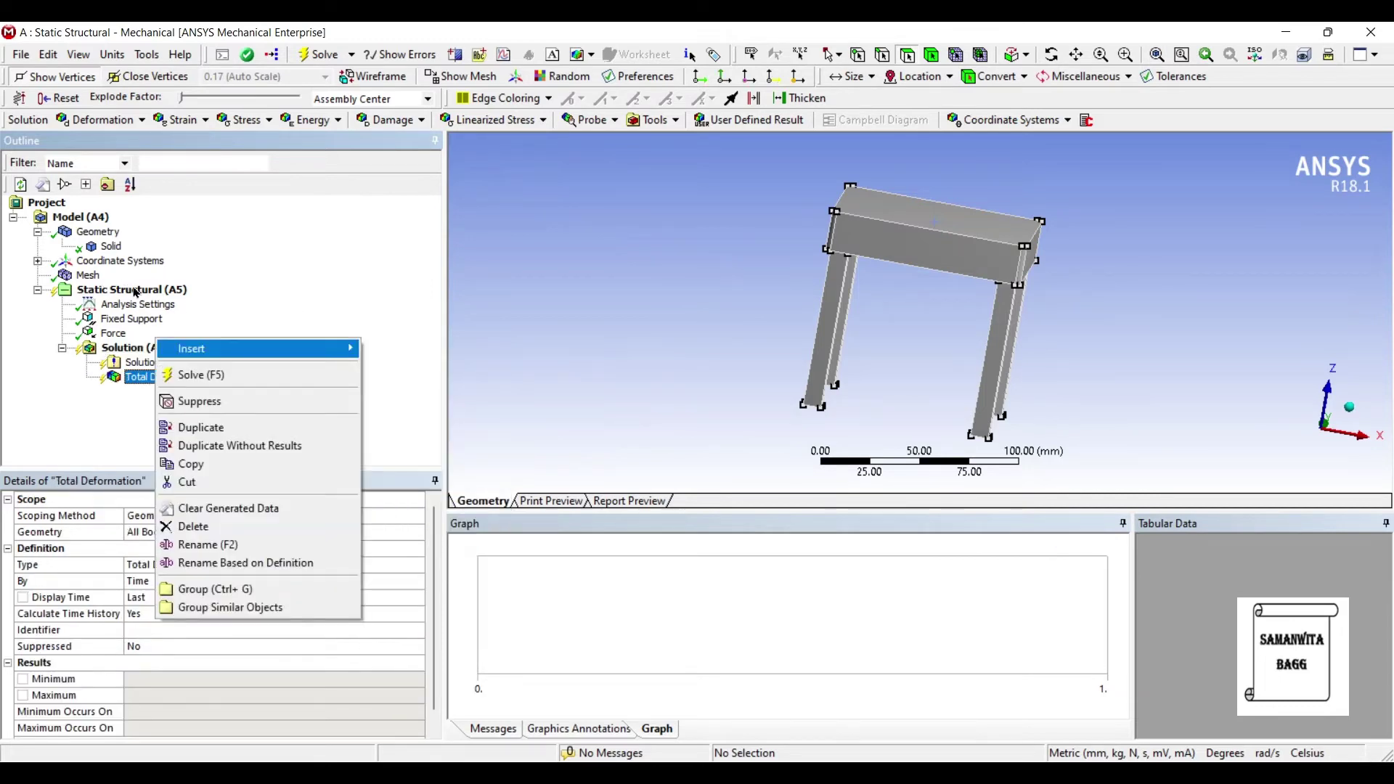
key("Right")
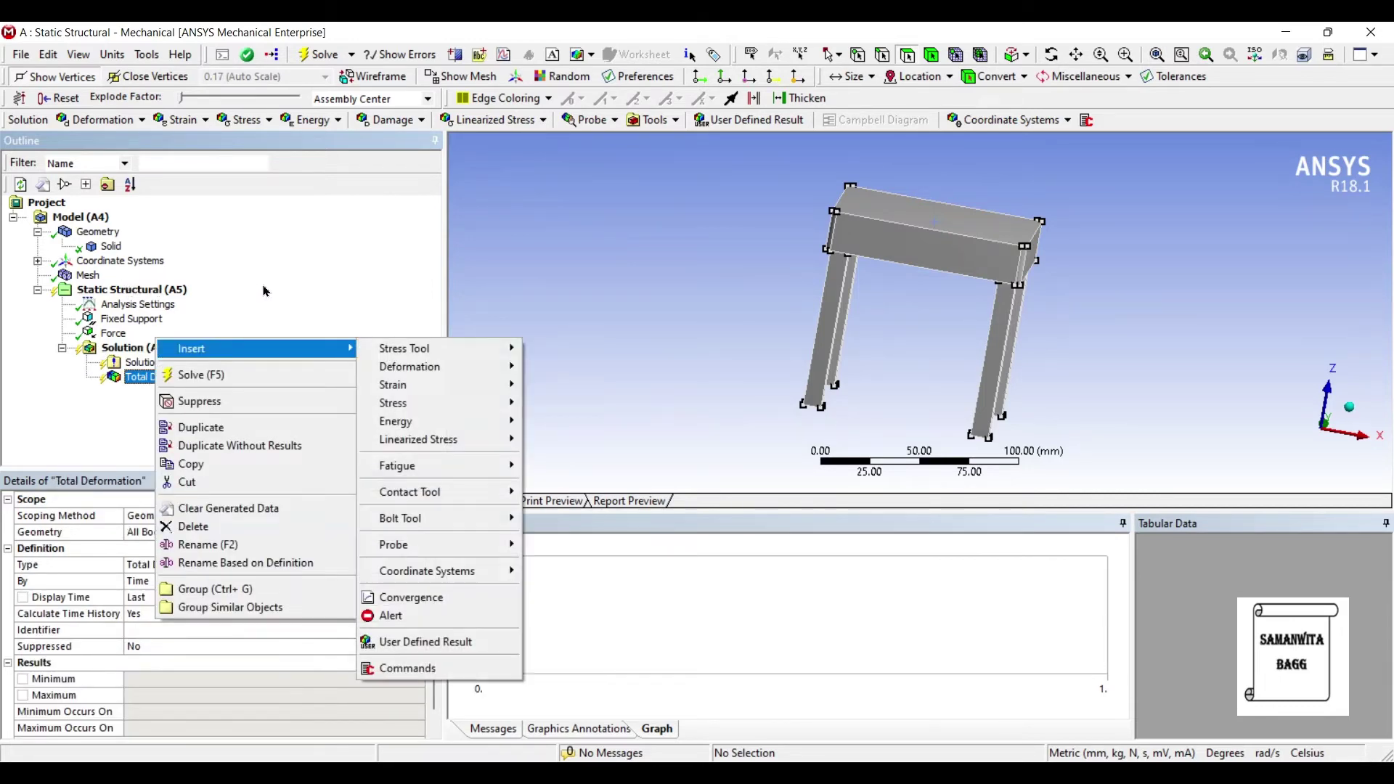
key("Down")
key("Down")
key("Down")
key("Right")
key("Return")
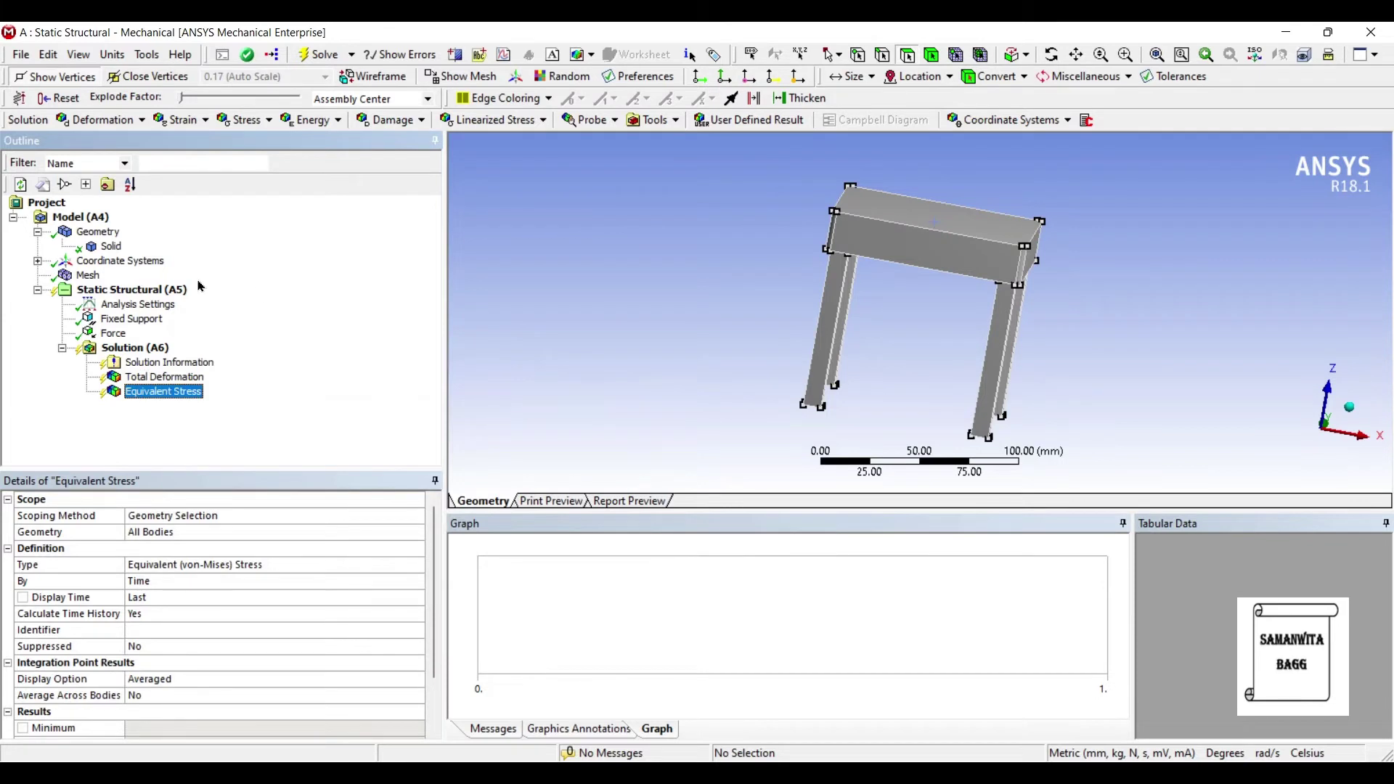
key("Left")
key("F5")
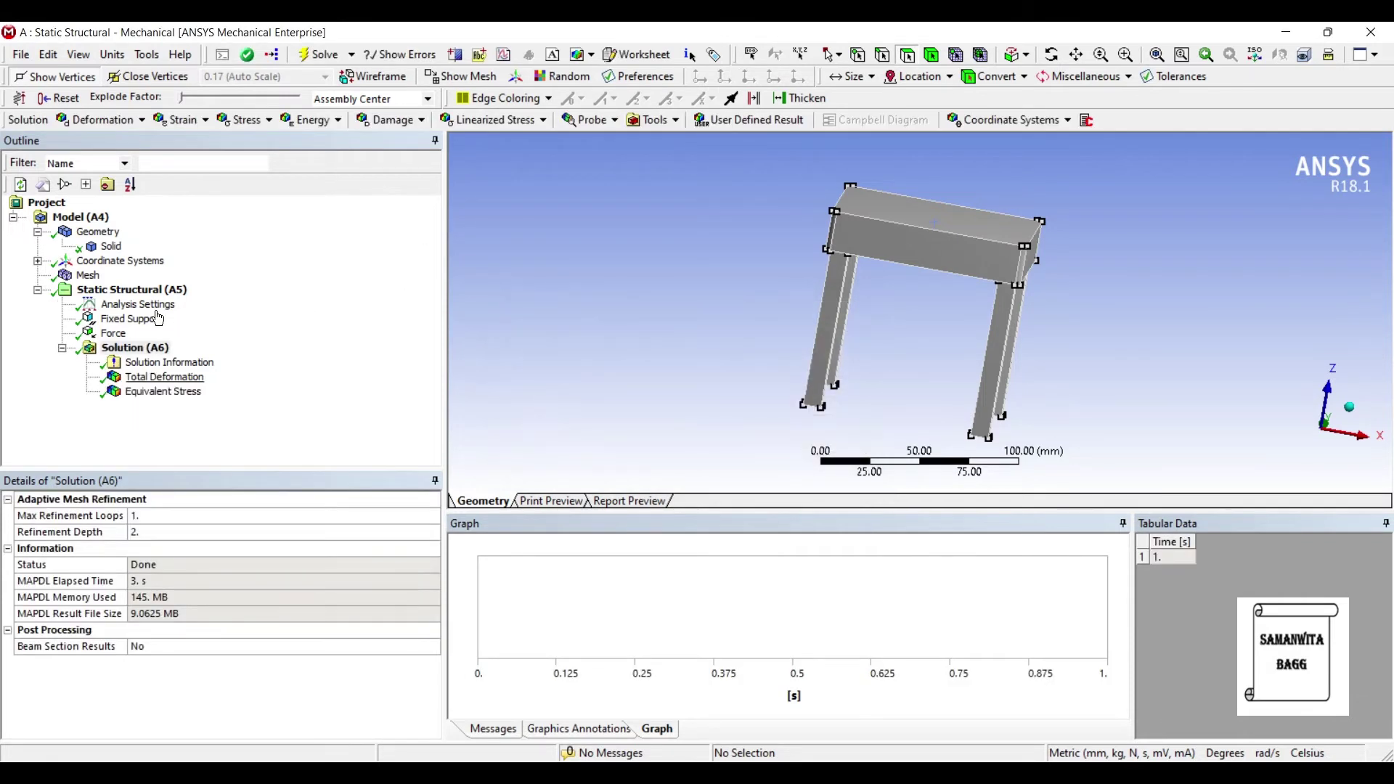
Animate the static structural total deformation result and inspect the equivalent stress result on the table
left_click(164, 377)
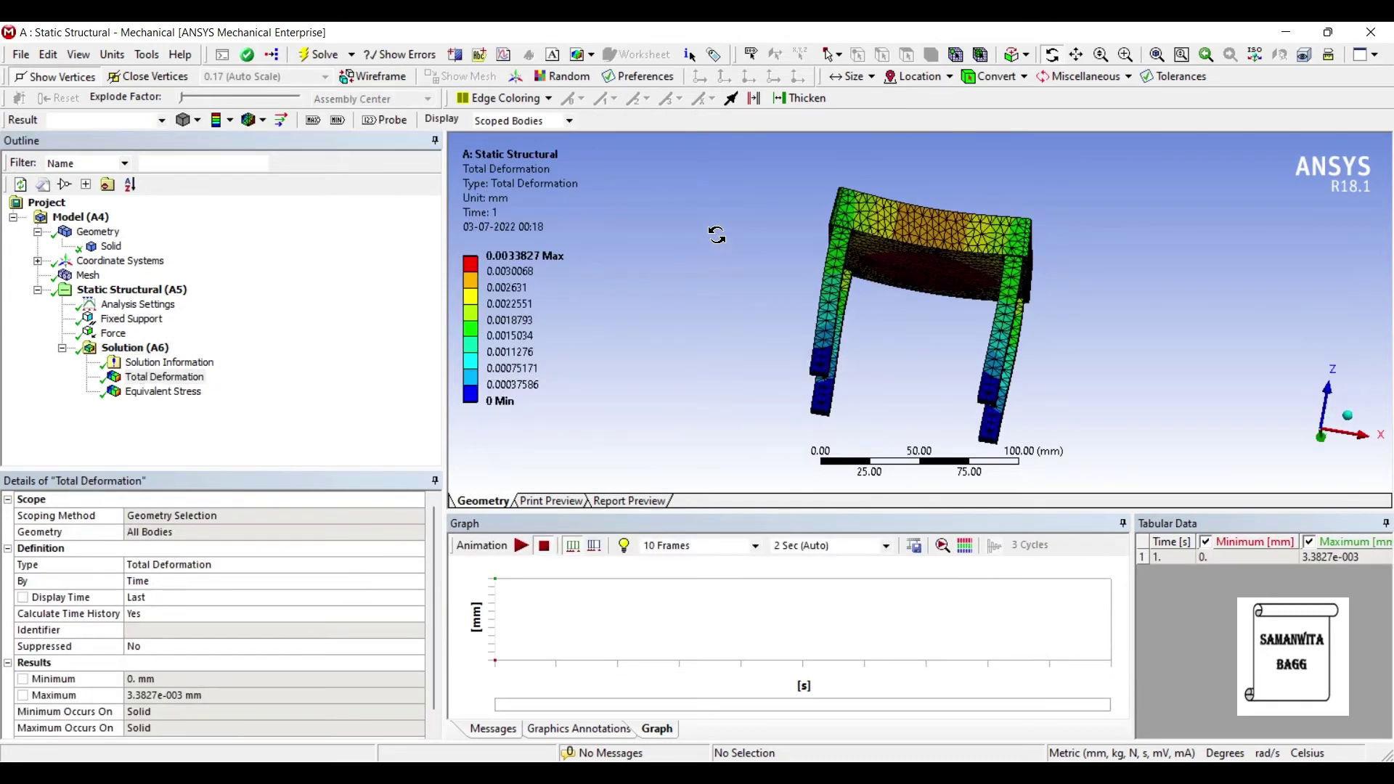
left_click(520, 545)
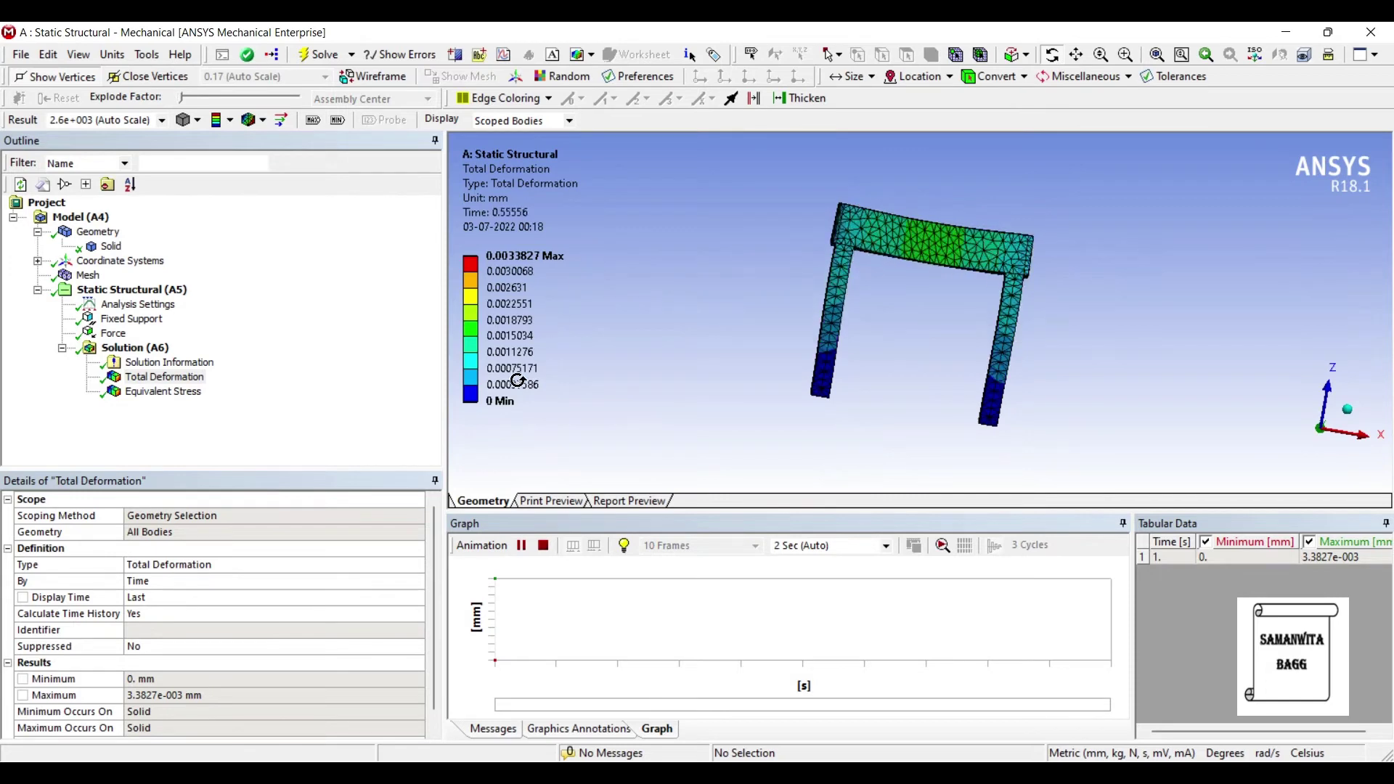
left_click(164, 391)
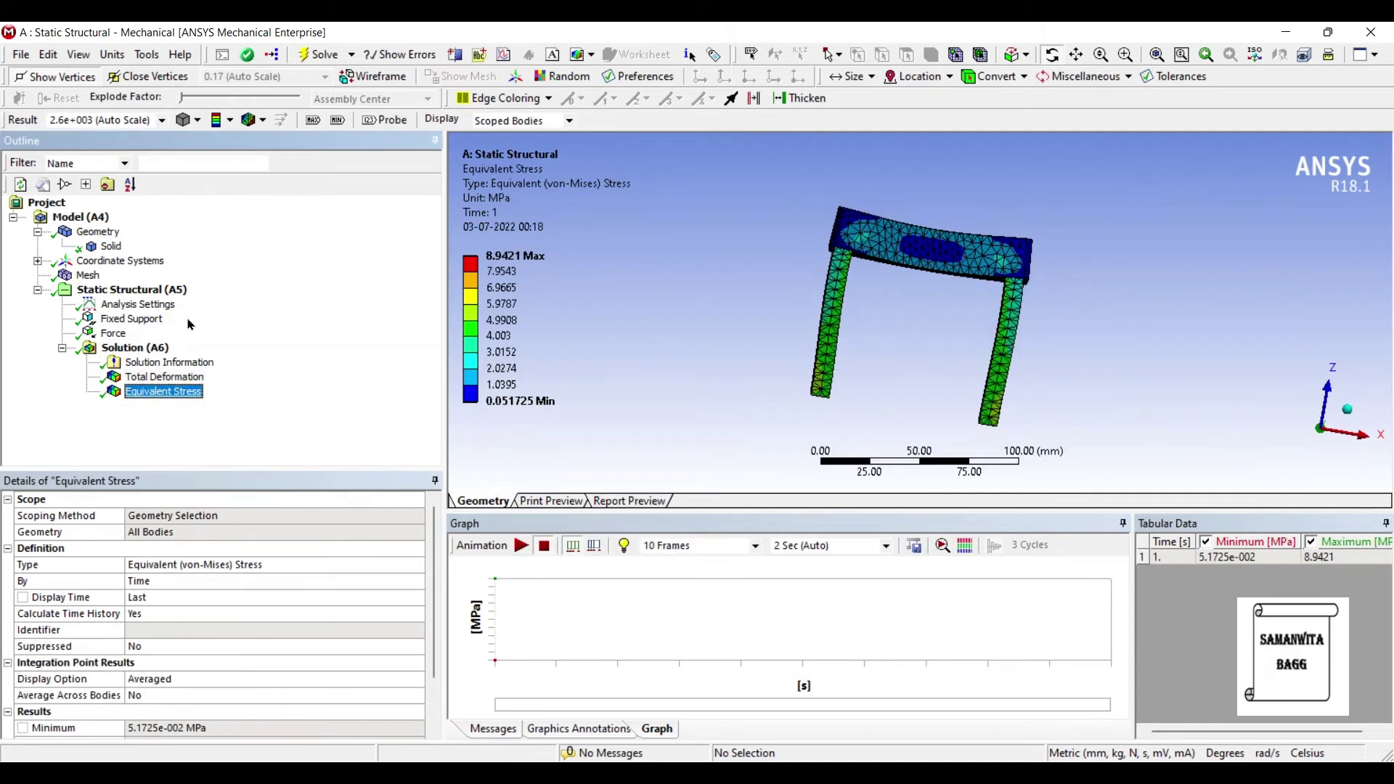
middle_click_drag(653, 221, 646, 218)
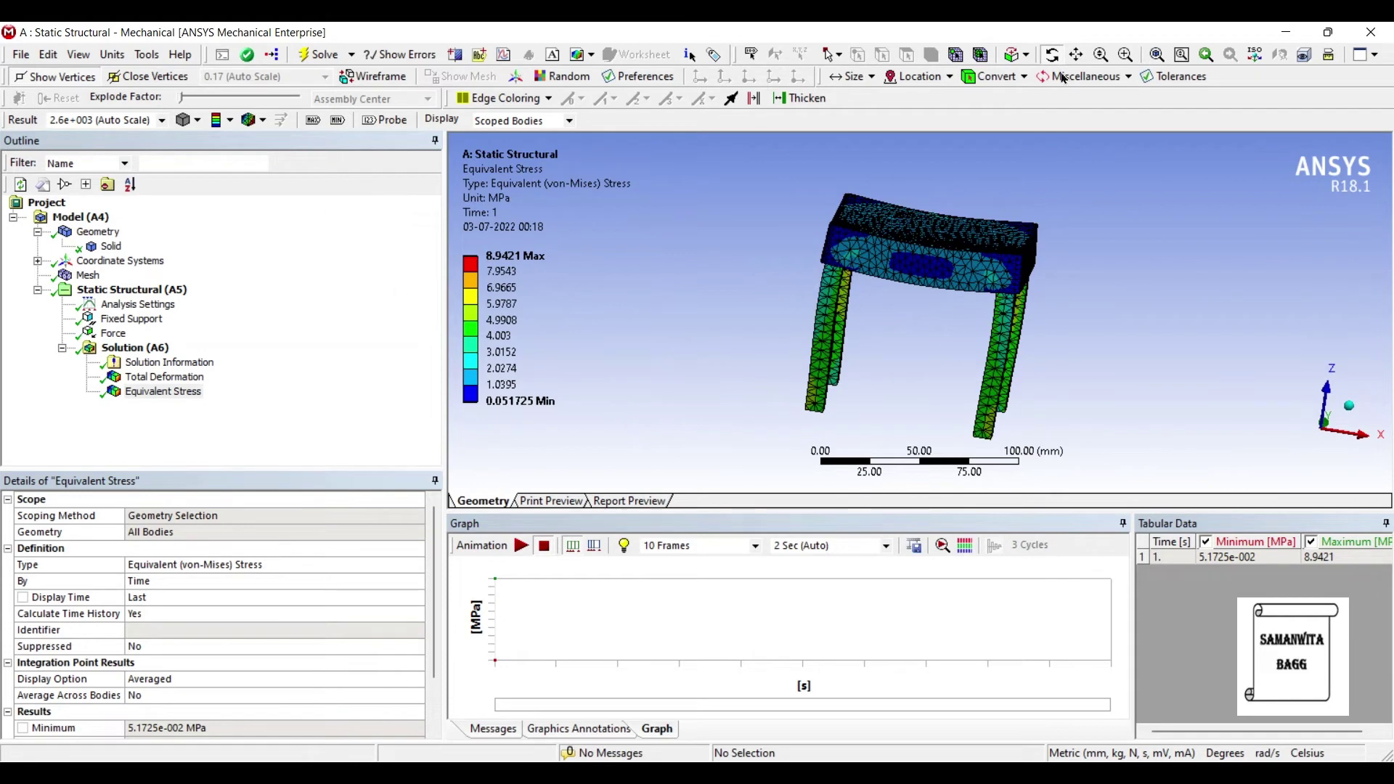
Switch to Workbench, link a new Eigenvalue Buckling system to the Static Structural solution, and open its Setup in Mechanical
left_click(1285, 32)
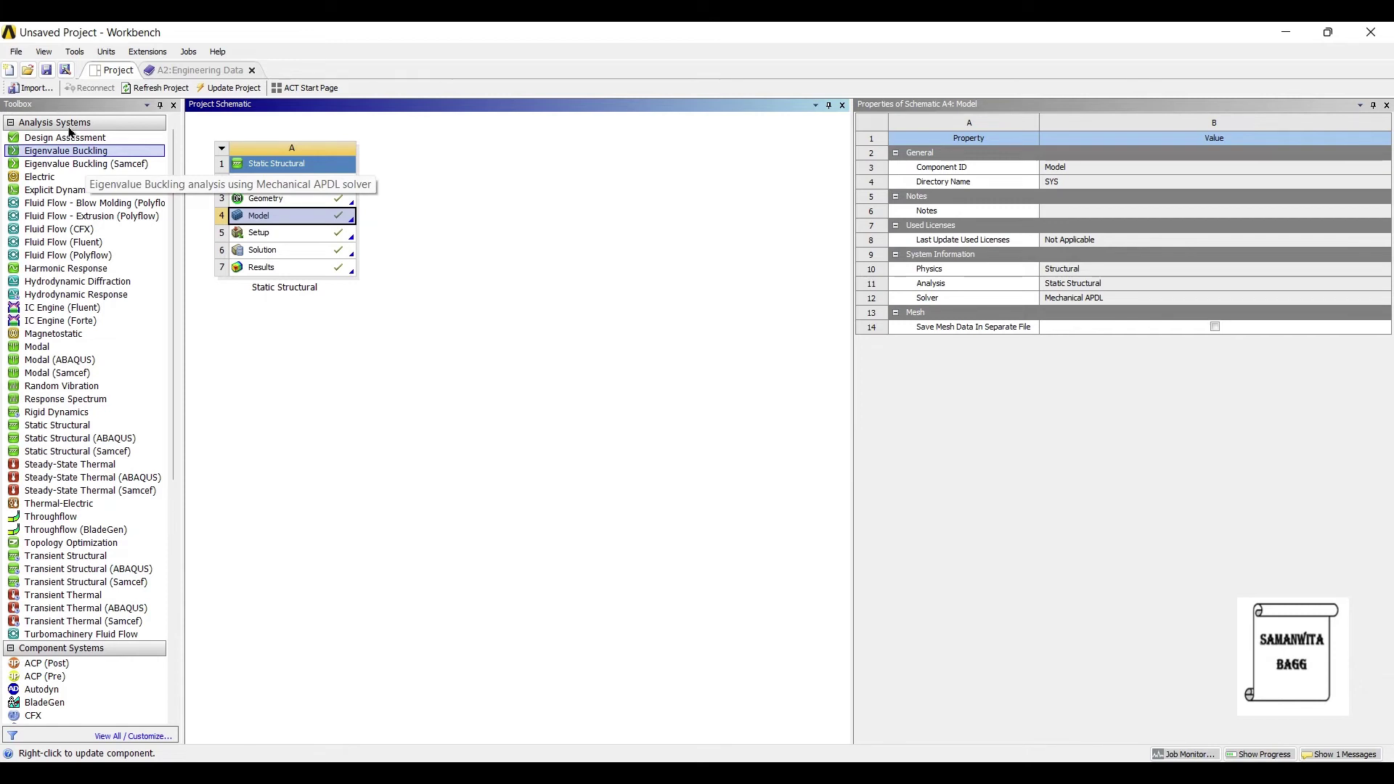
left_click_drag(71, 150, 275, 215)
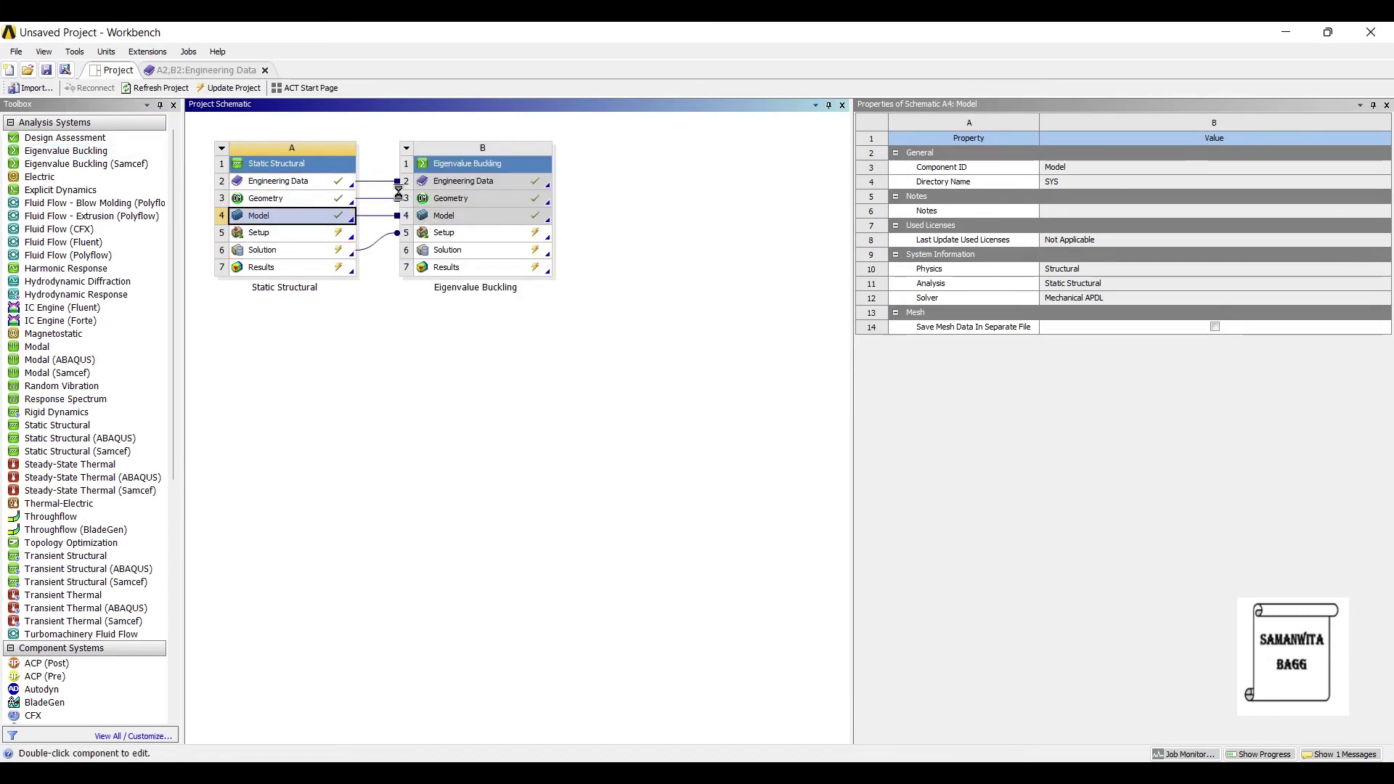
double_click(549, 233)
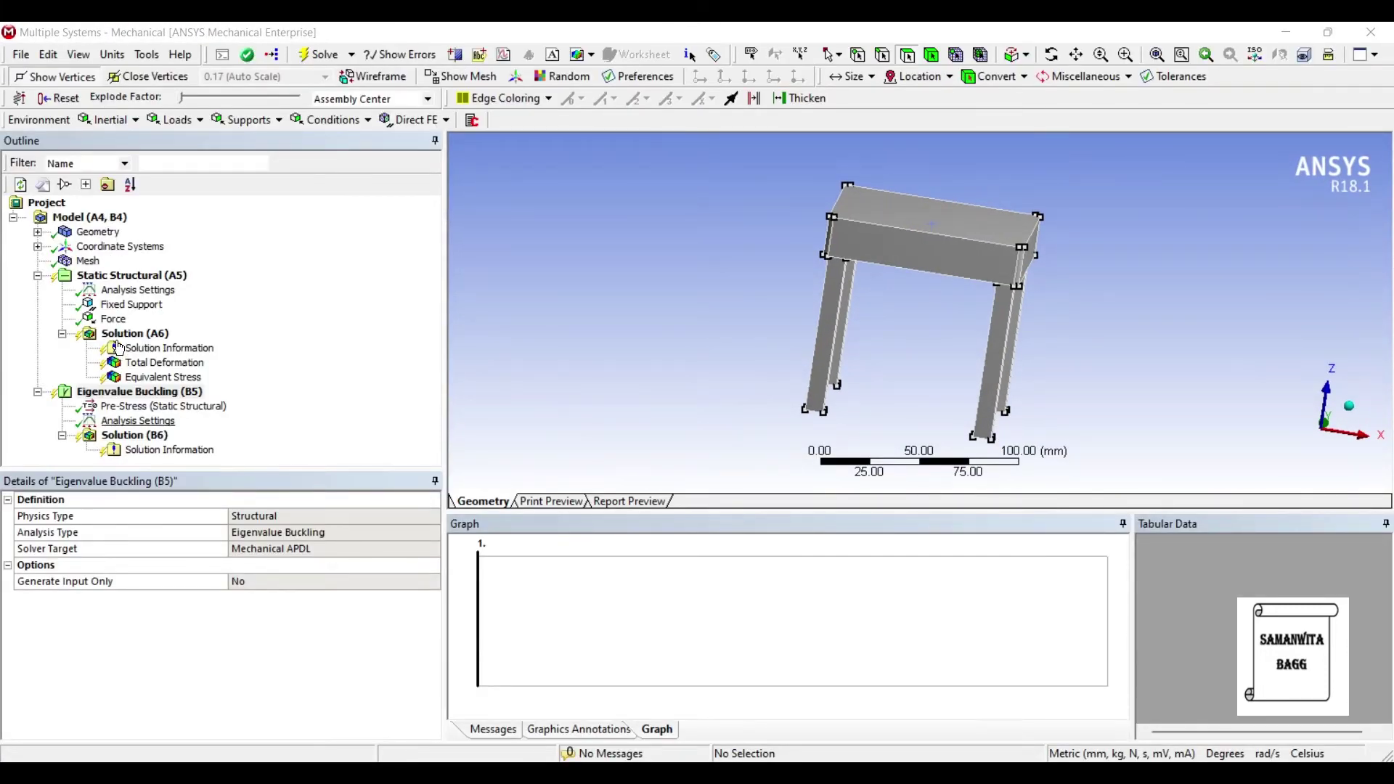
Set Max Modes to Find to 3 in the Eigenvalue Buckling analysis settings
left_click(159, 423)
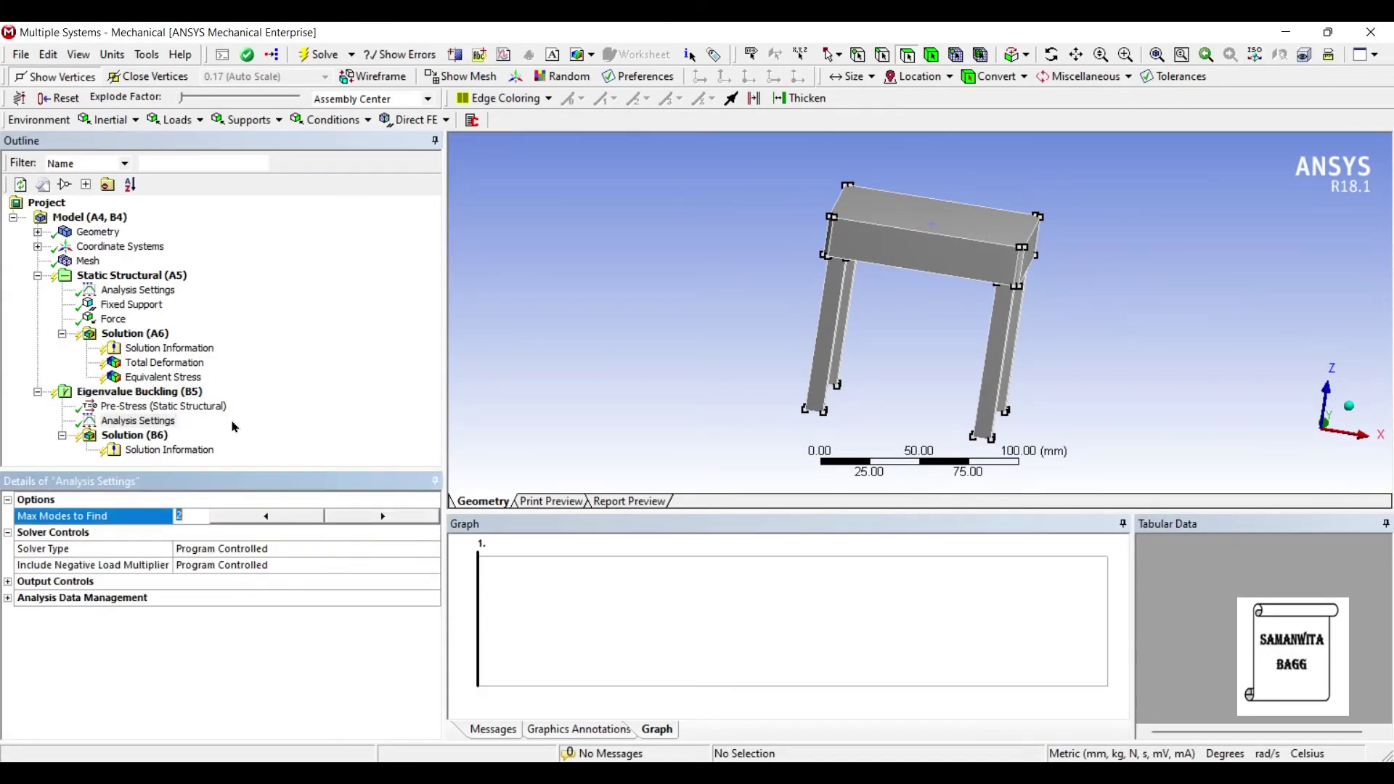
left_click(273, 342)
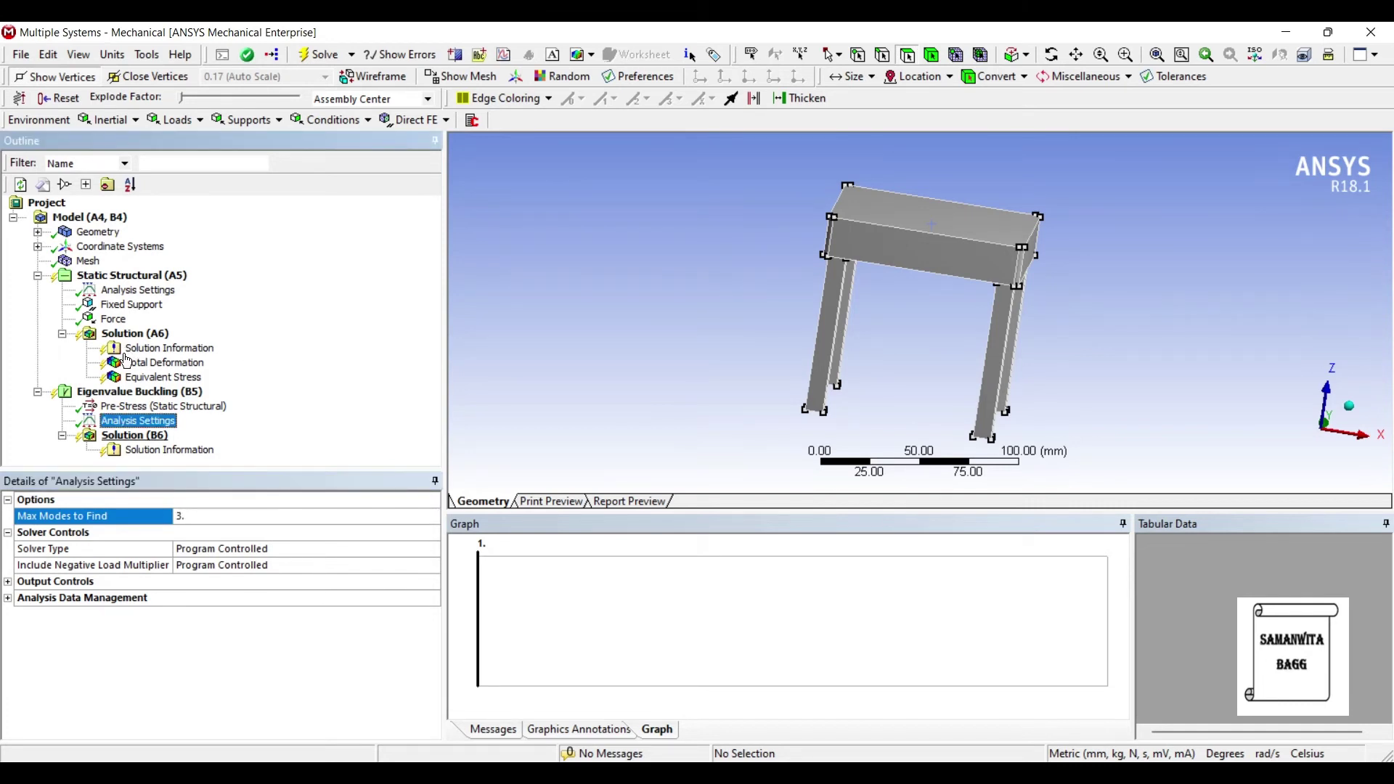
Insert a Total Deformation result under the Eigenvalue Buckling solution
right_click(135, 435)
mouse_move(217, 447)
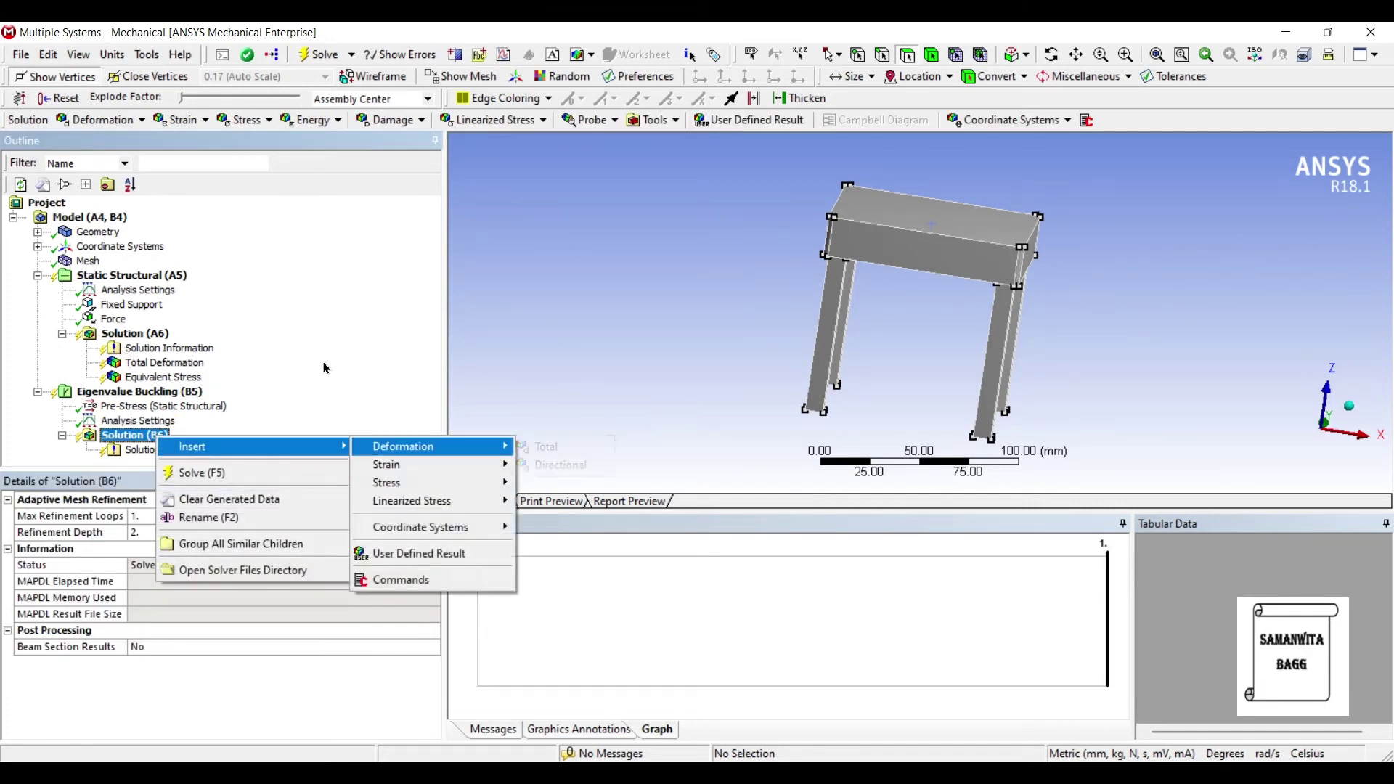
key("Right")
key("Return")
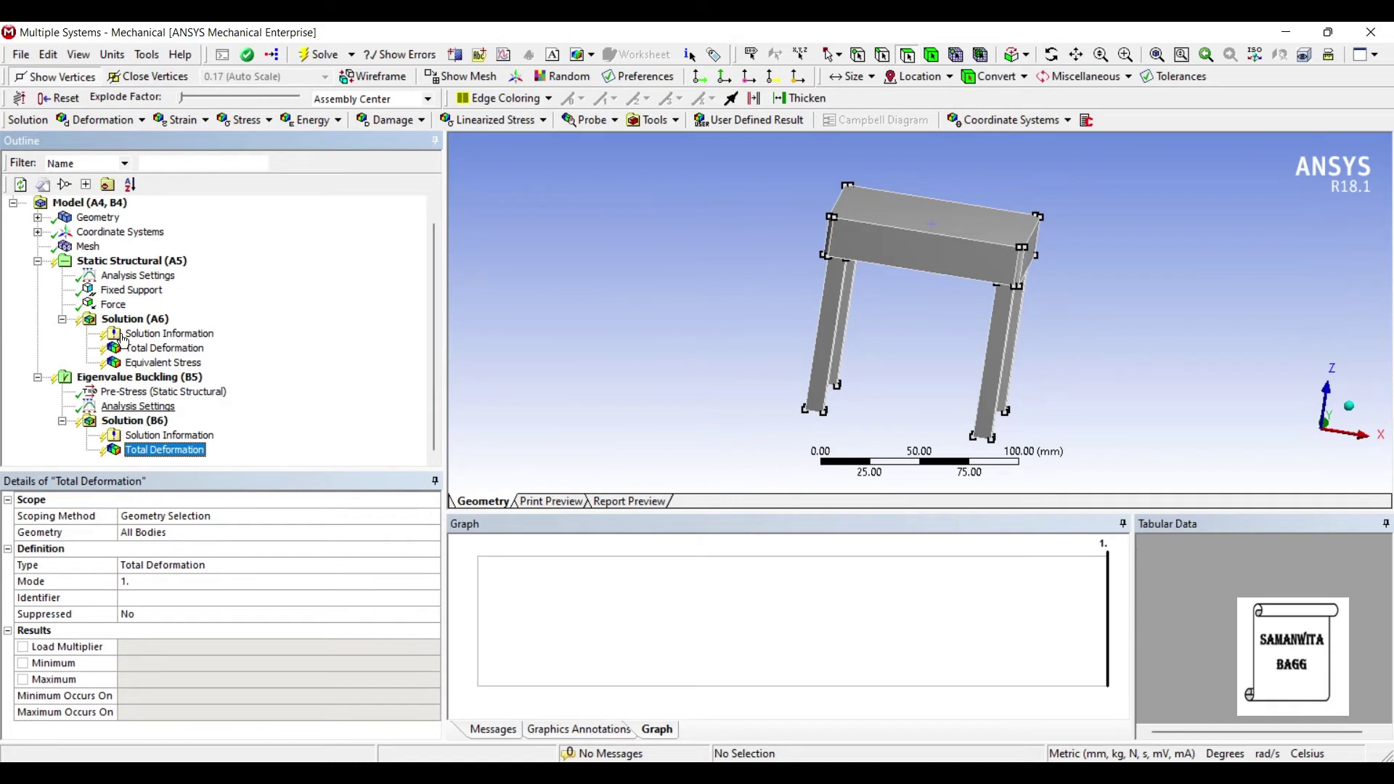
Insert a second Total Deformation result under the buckling solution and set its Mode to 2
right_click(154, 421)
key("Right")
key("Right")
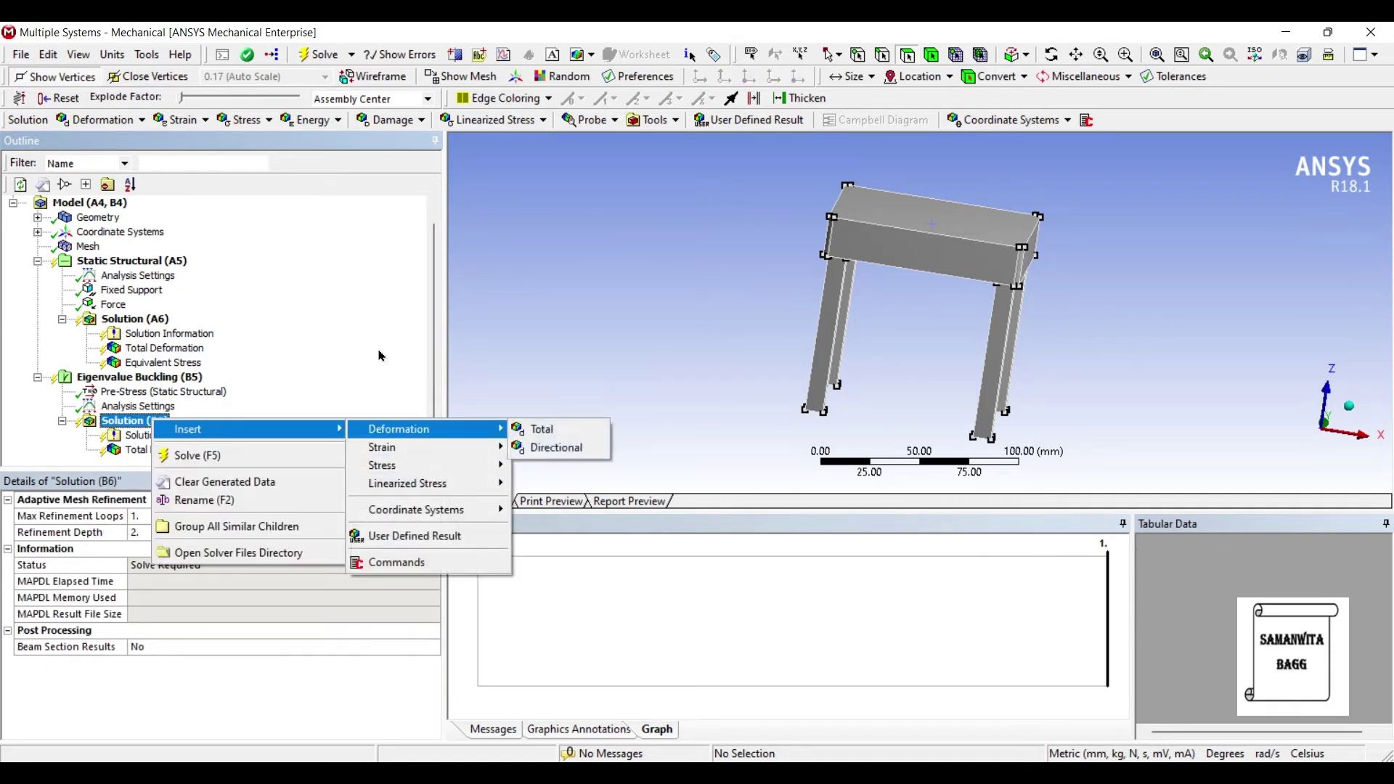
key("Right")
key("Return")
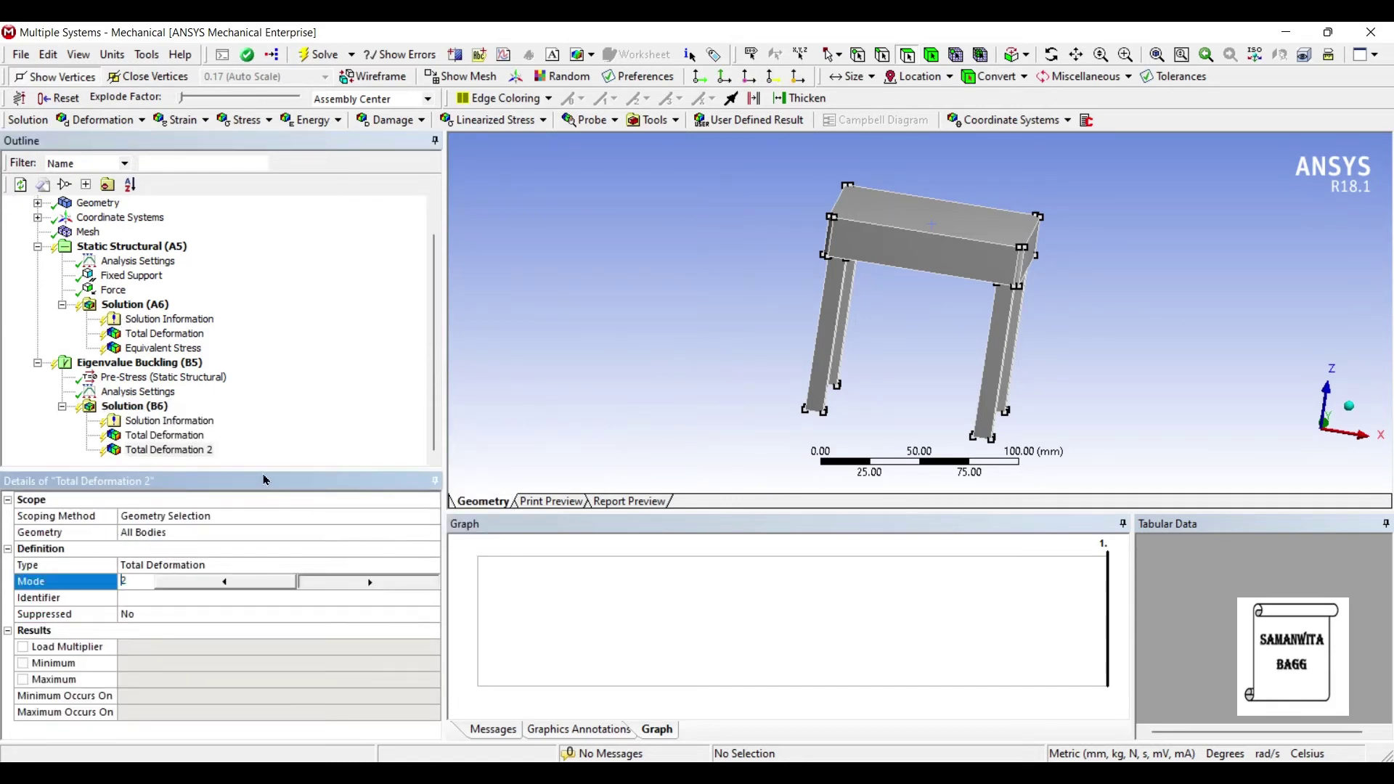
left_click(298, 327)
Insert a third Total Deformation result under the buckling solution and change its mode number
right_click(154, 405)
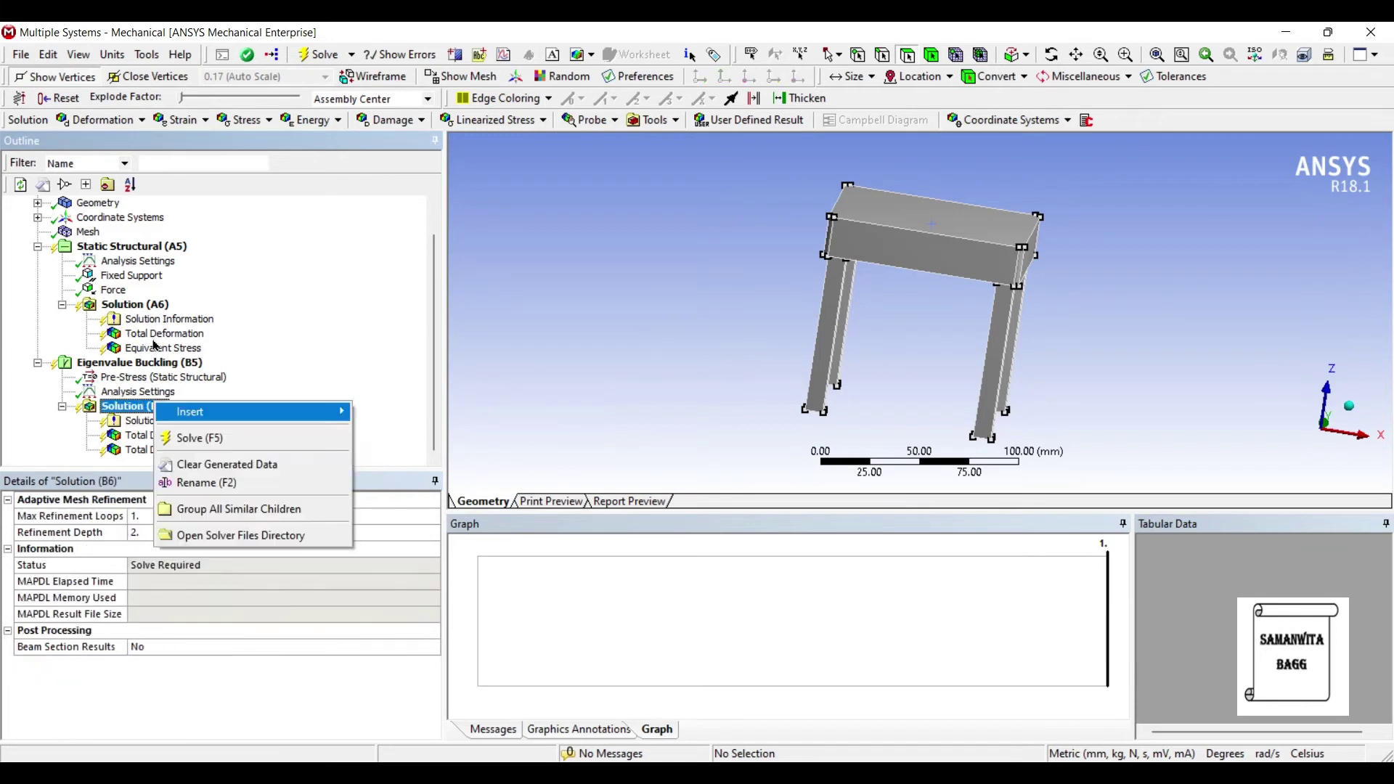
mouse_move(249, 412)
mouse_move(401, 411)
key("Right")
key("Return")
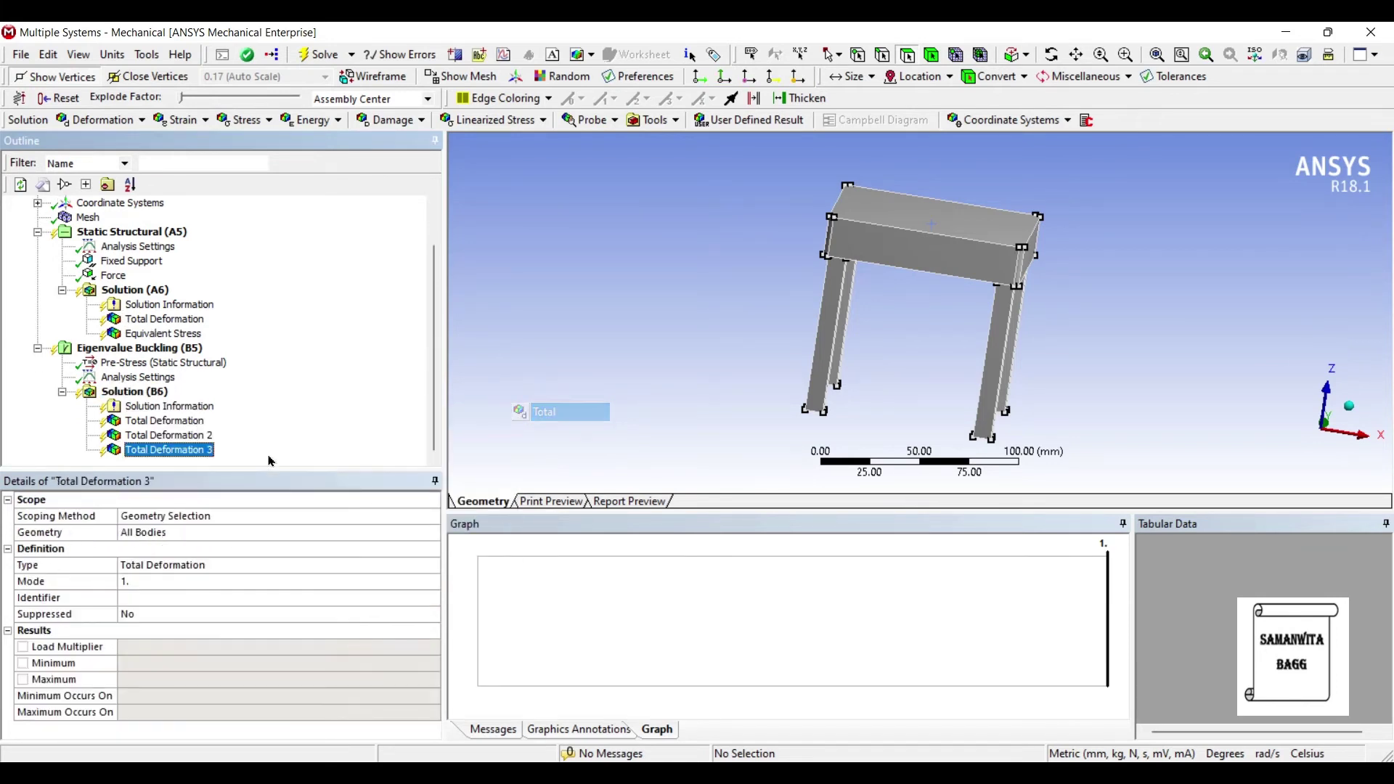
left_click(244, 476)
left_click(268, 342)
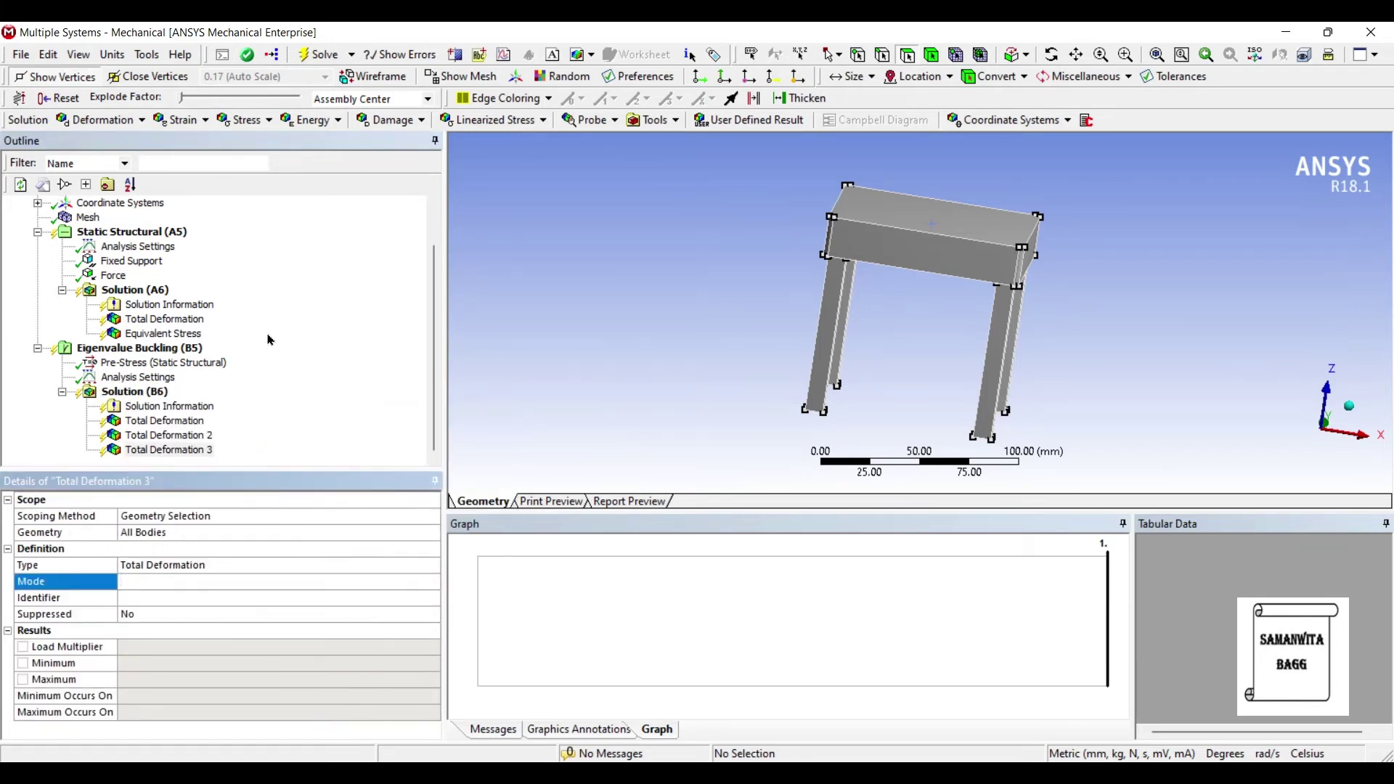
Solve the Eigenvalue Buckling solution
key("Up")
key("Up")
key("Up")
key("Up")
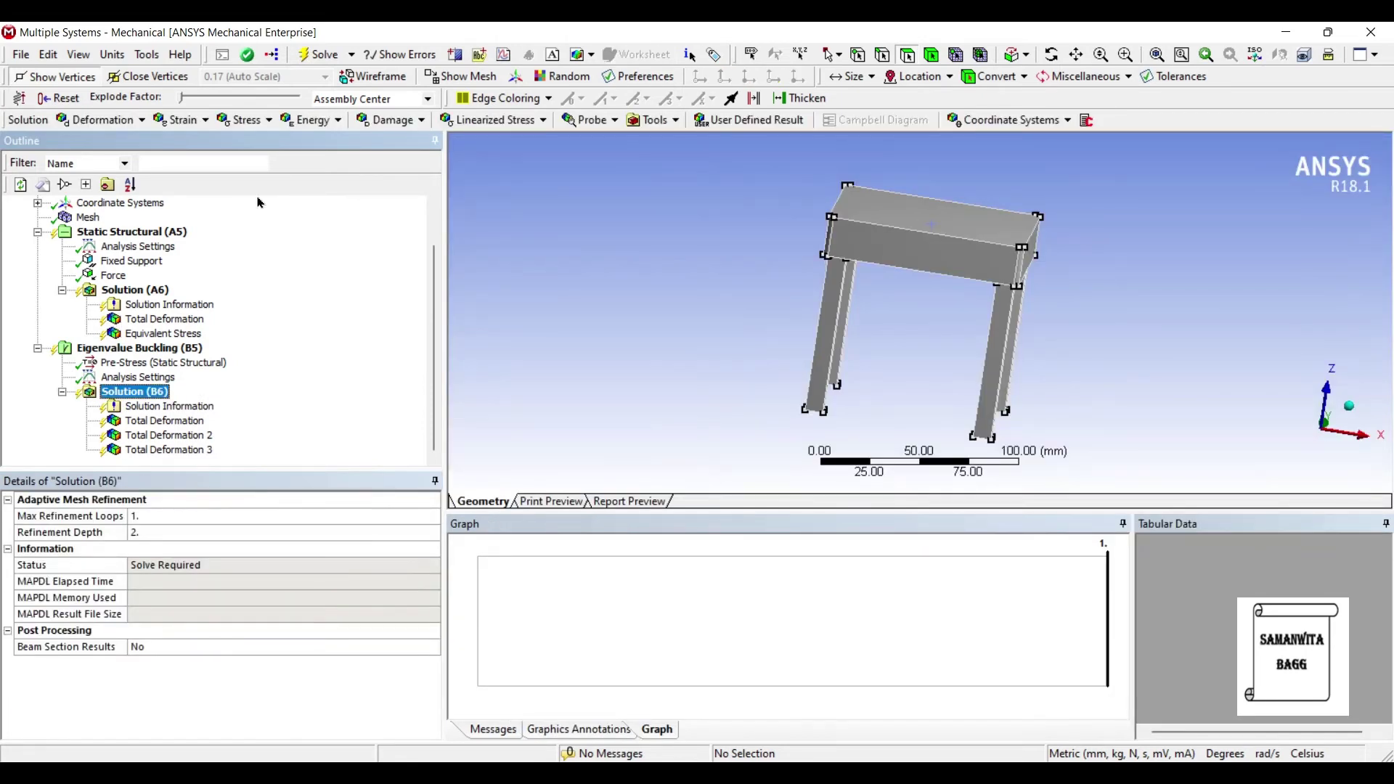
left_click(319, 54)
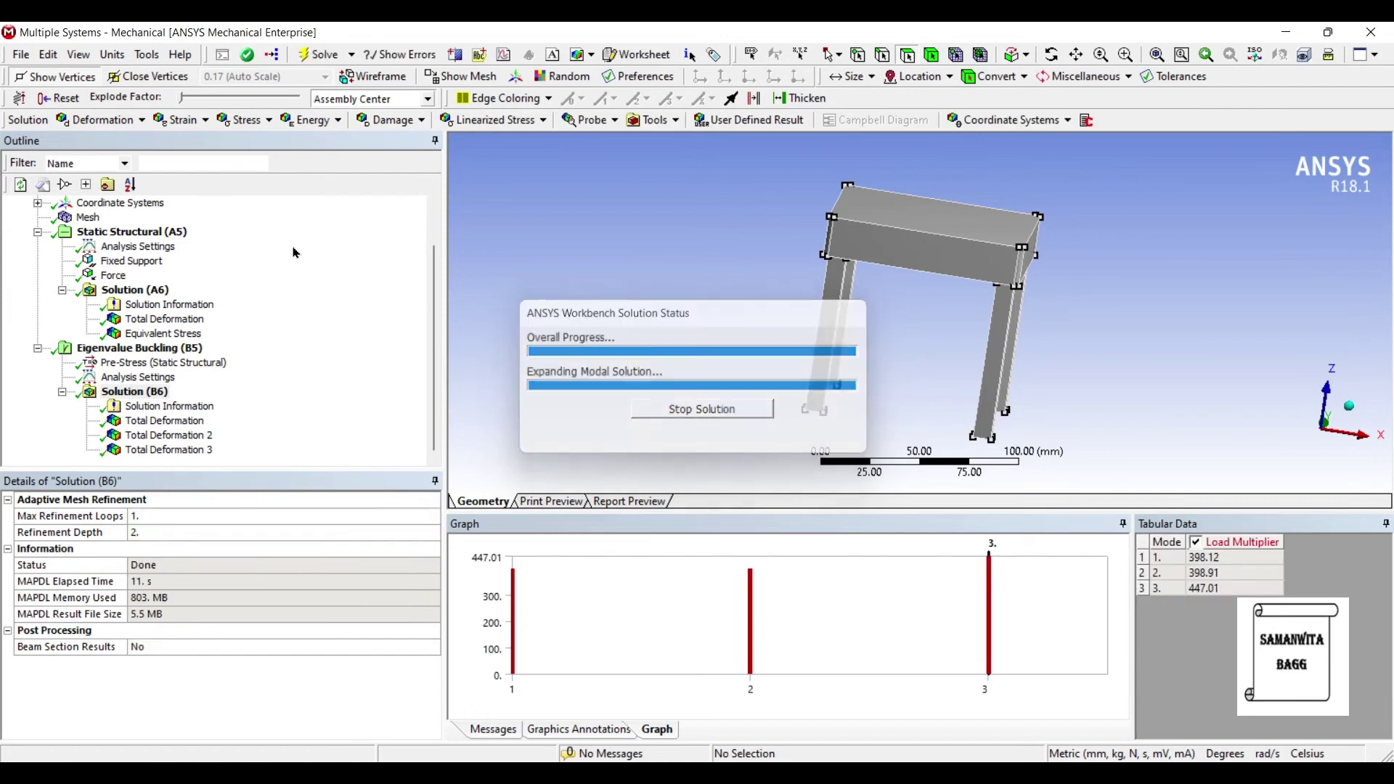
Display the first Total Deformation result of the buckling solution and inspect the deformed table
left_click(164, 420)
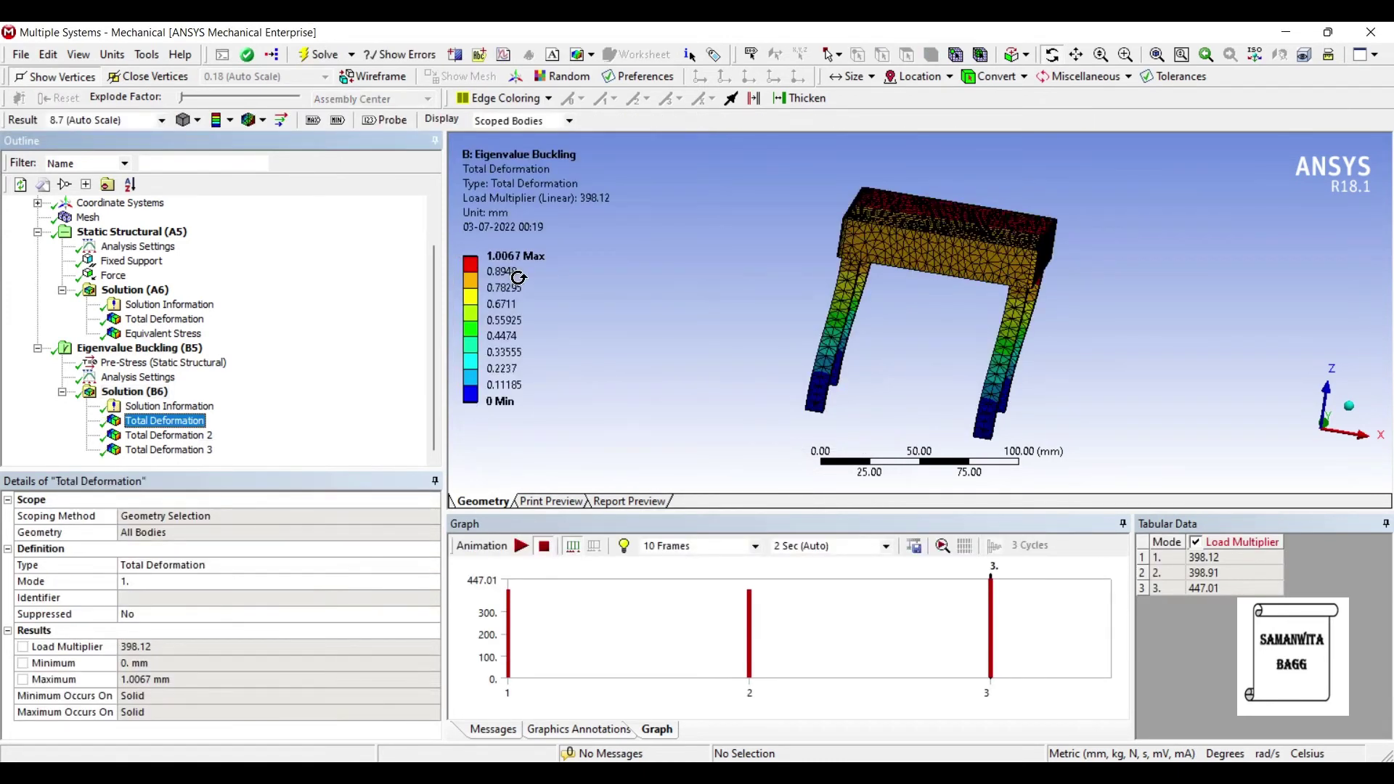
left_click_drag(518, 277, 500, 271)
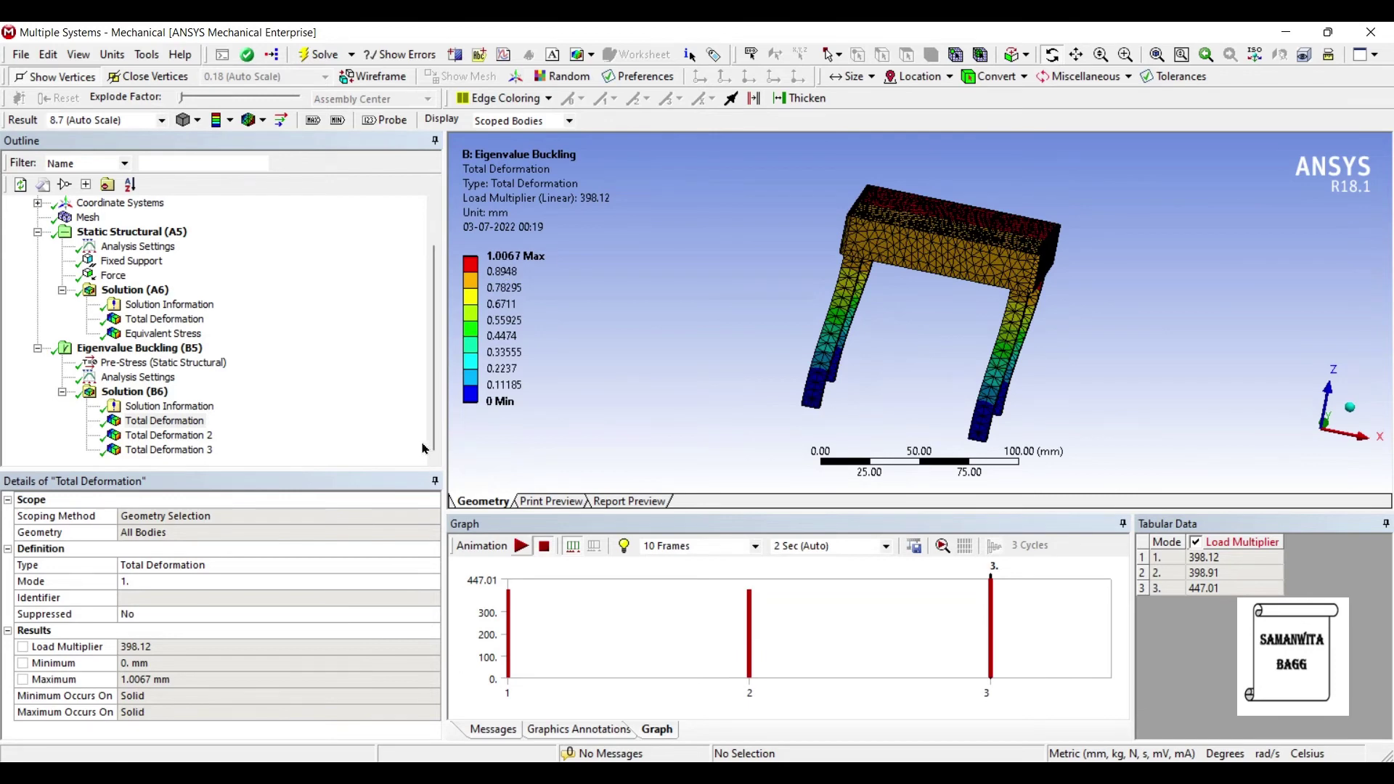
Animate the first Total Deformation buckling result and Total Deformation 2, pausing each to examine the mode 1 and mode 2 shapes
left_click(521, 545)
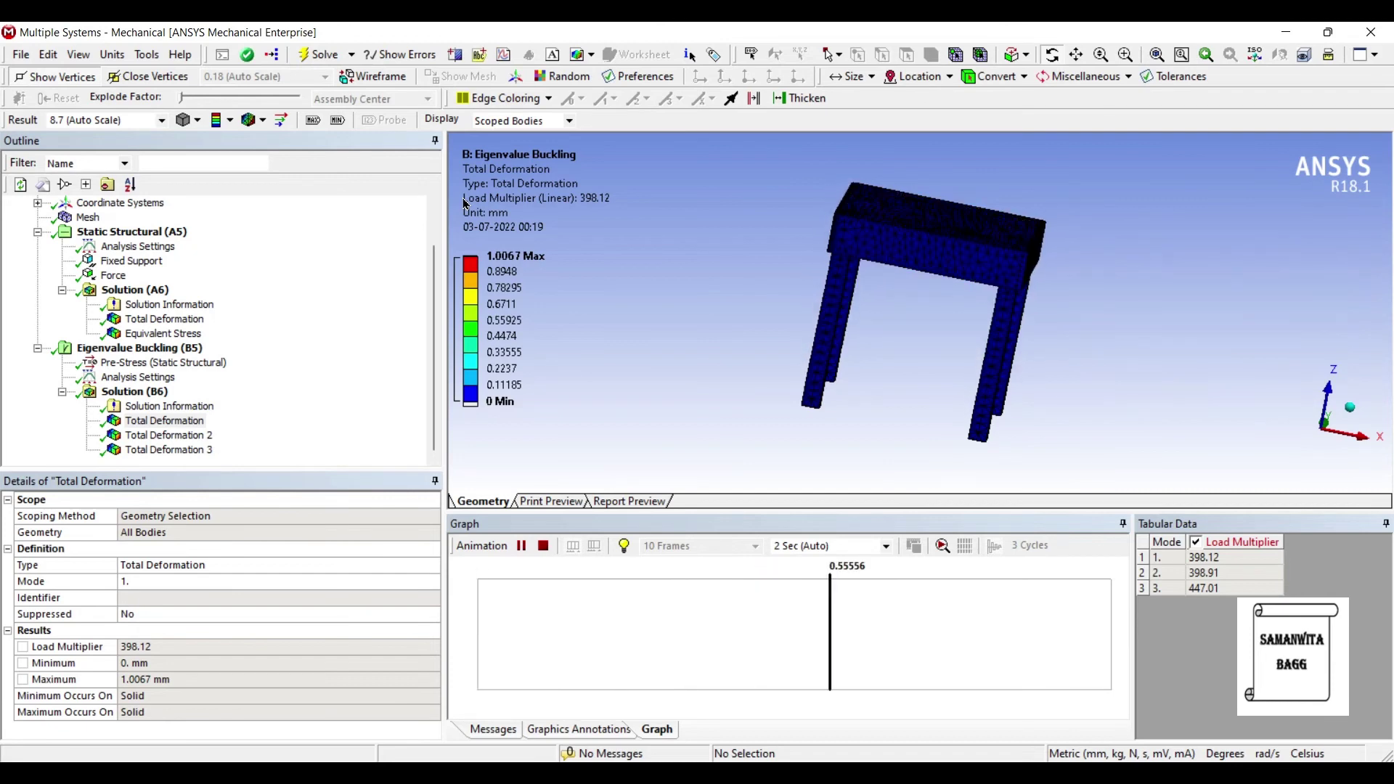
left_click(521, 546)
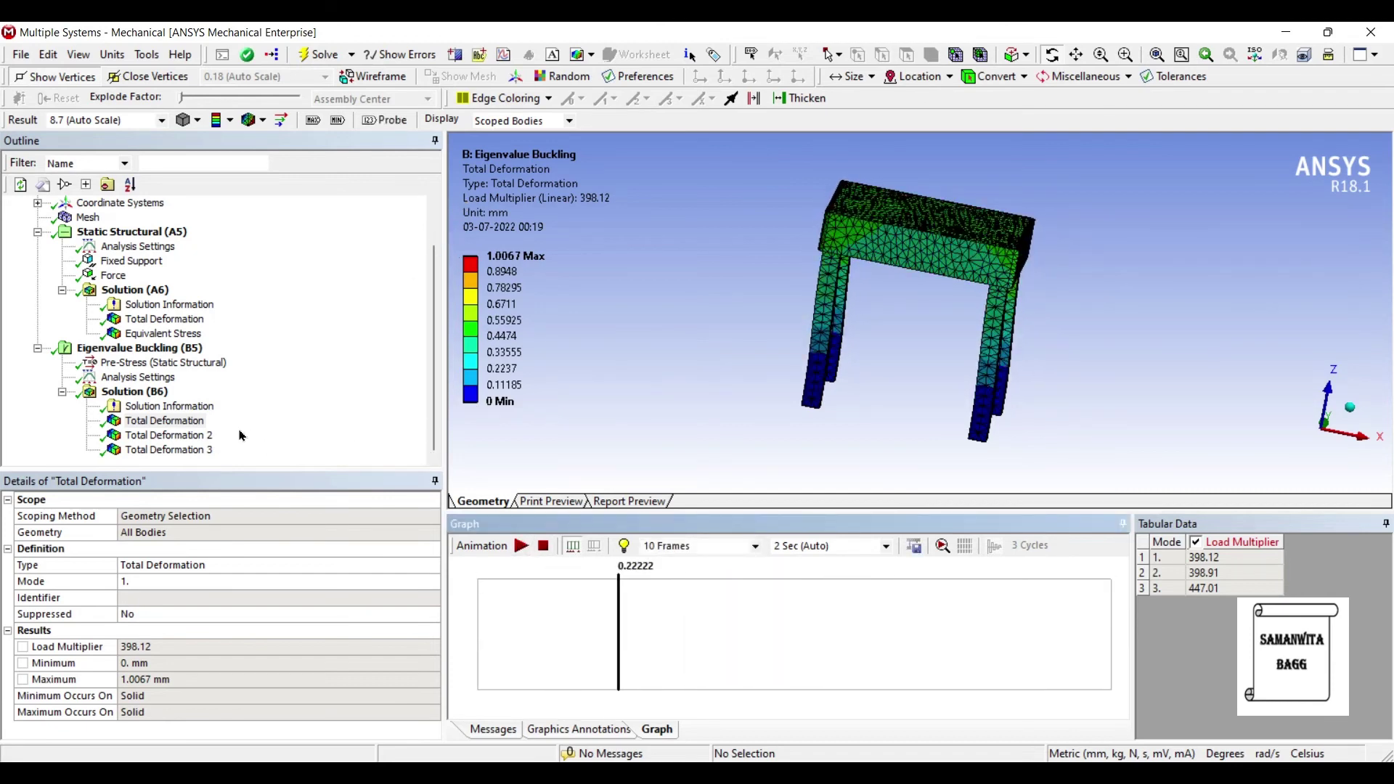
left_click(520, 545)
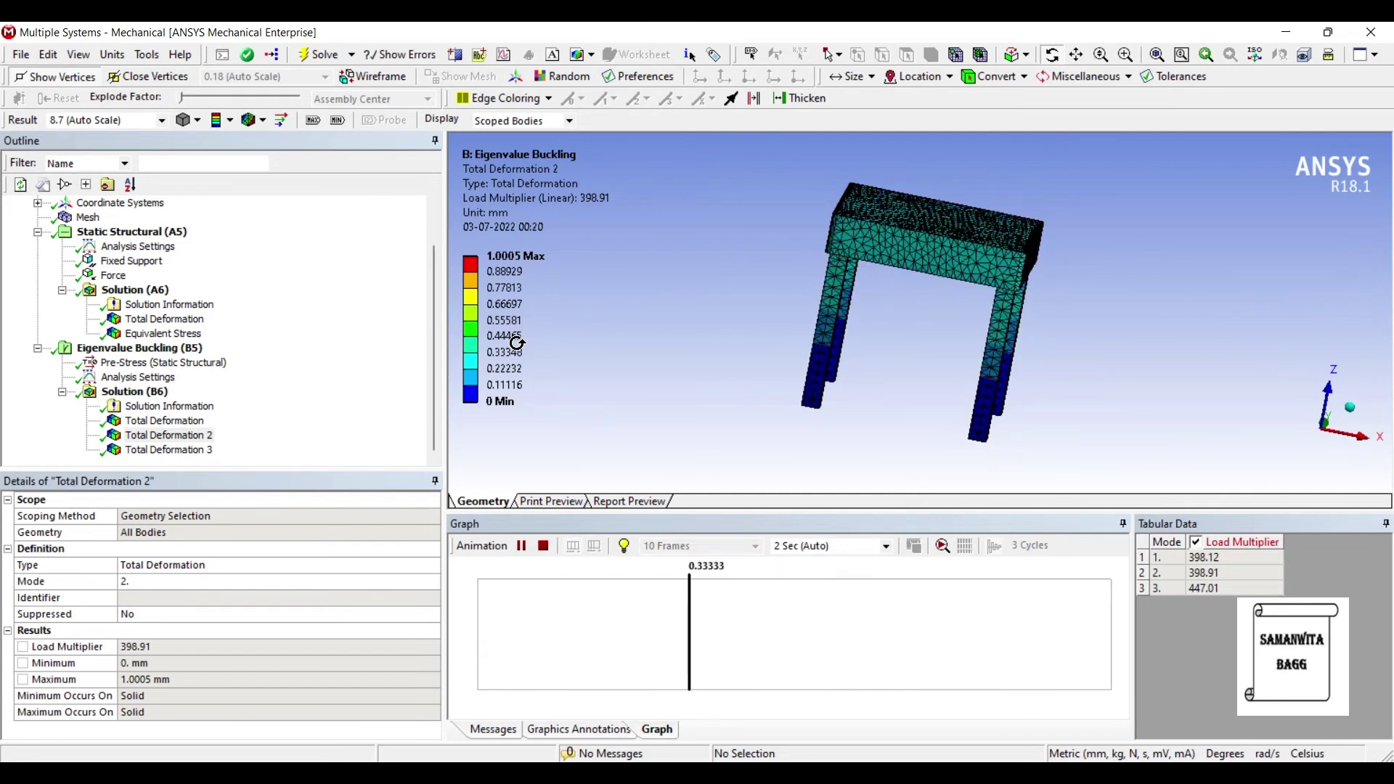
left_click_drag(517, 343, 728, 302)
left_click(365, 436)
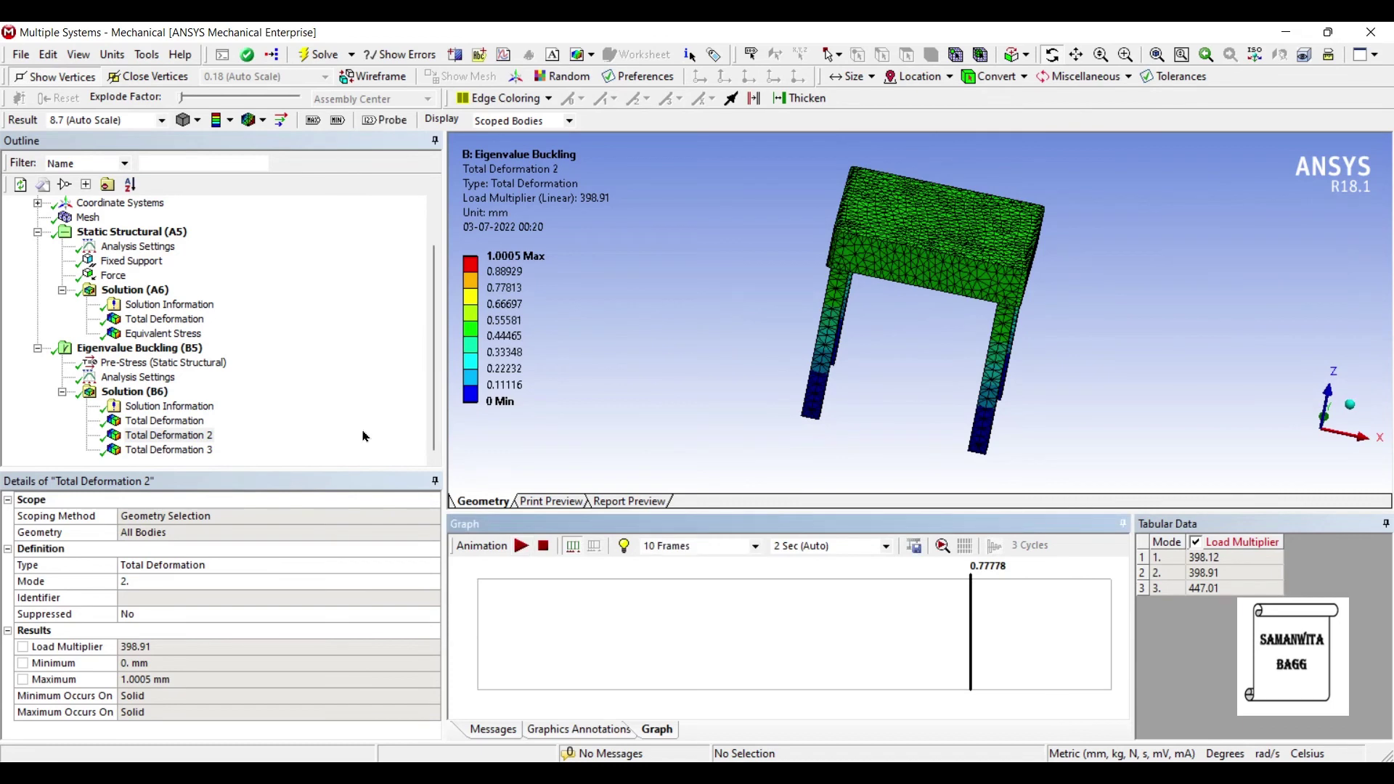
Display Total Deformation 3 of the buckling solution and play its animation to examine the third mode shape
key("Down")
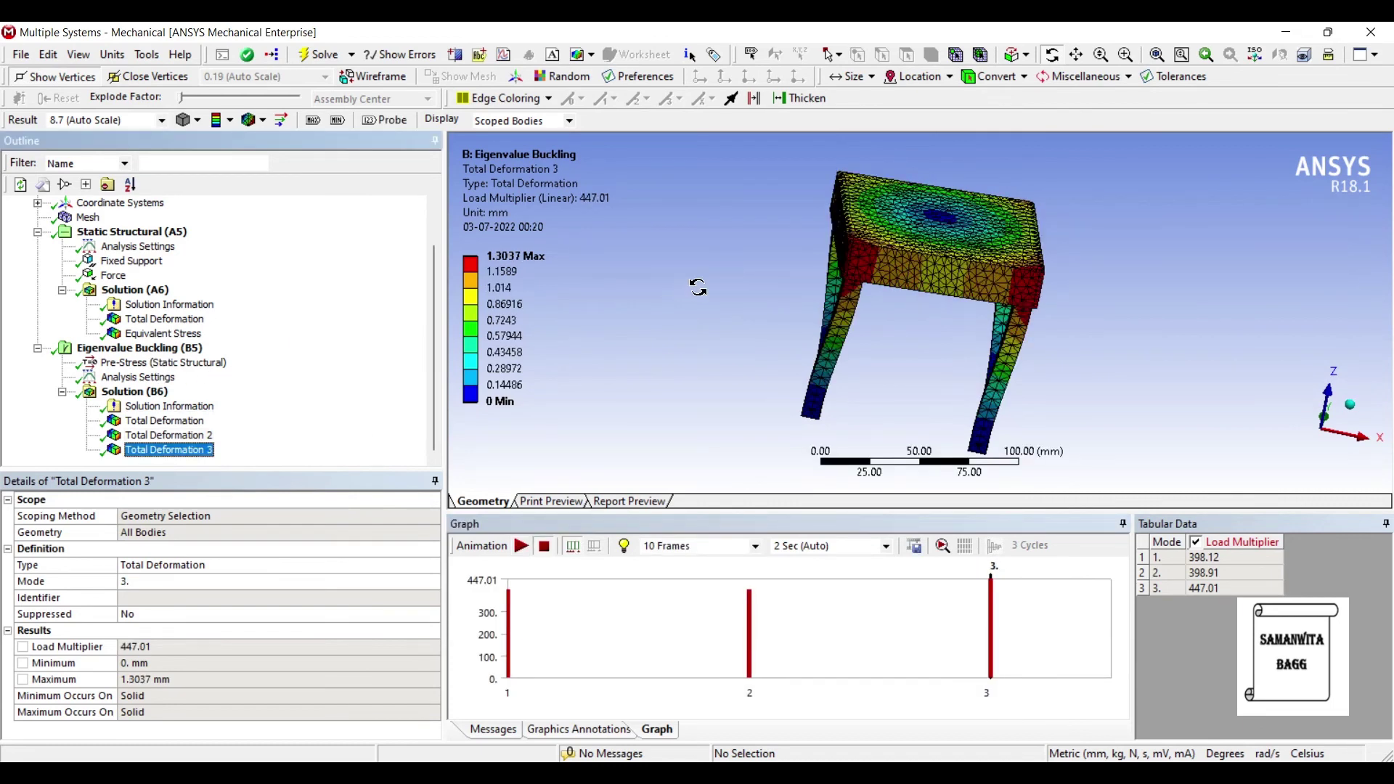
left_click(521, 546)
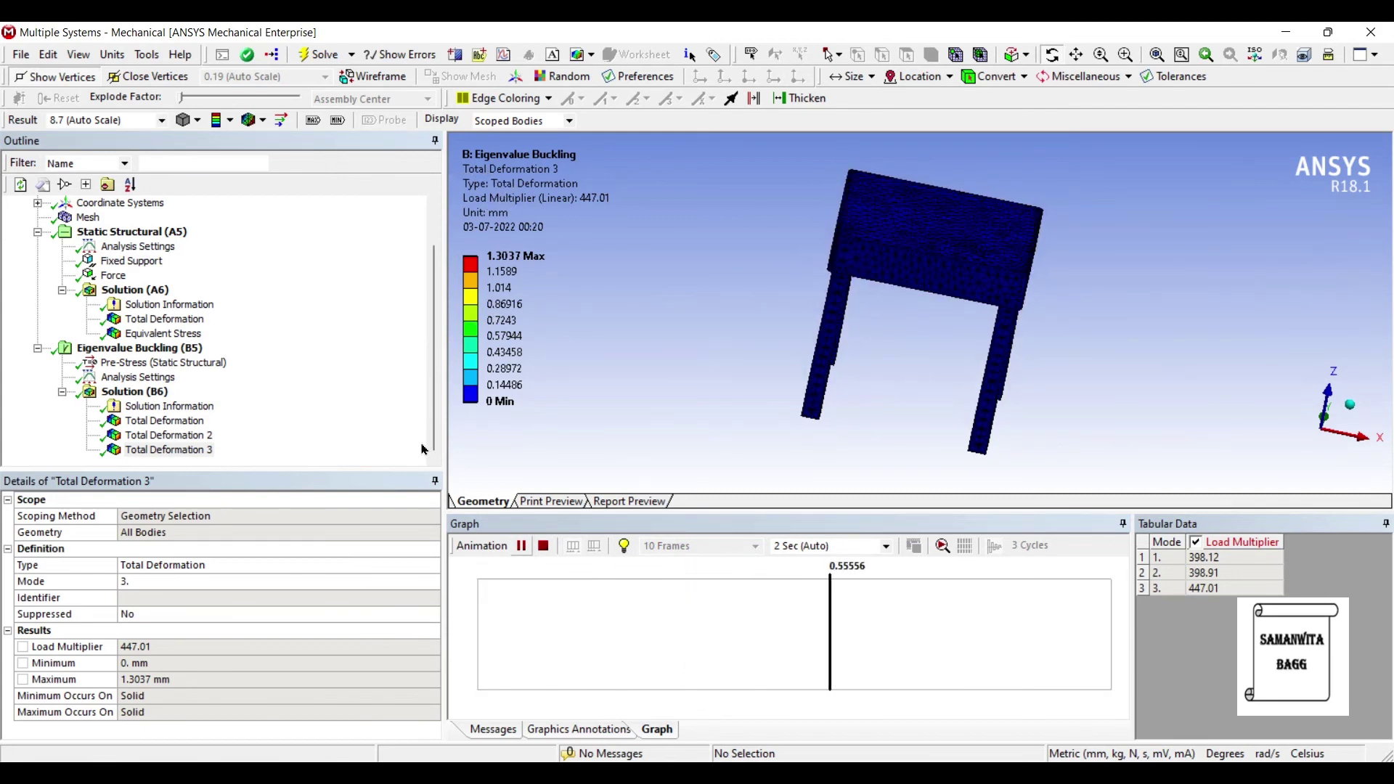
left_click(520, 546)
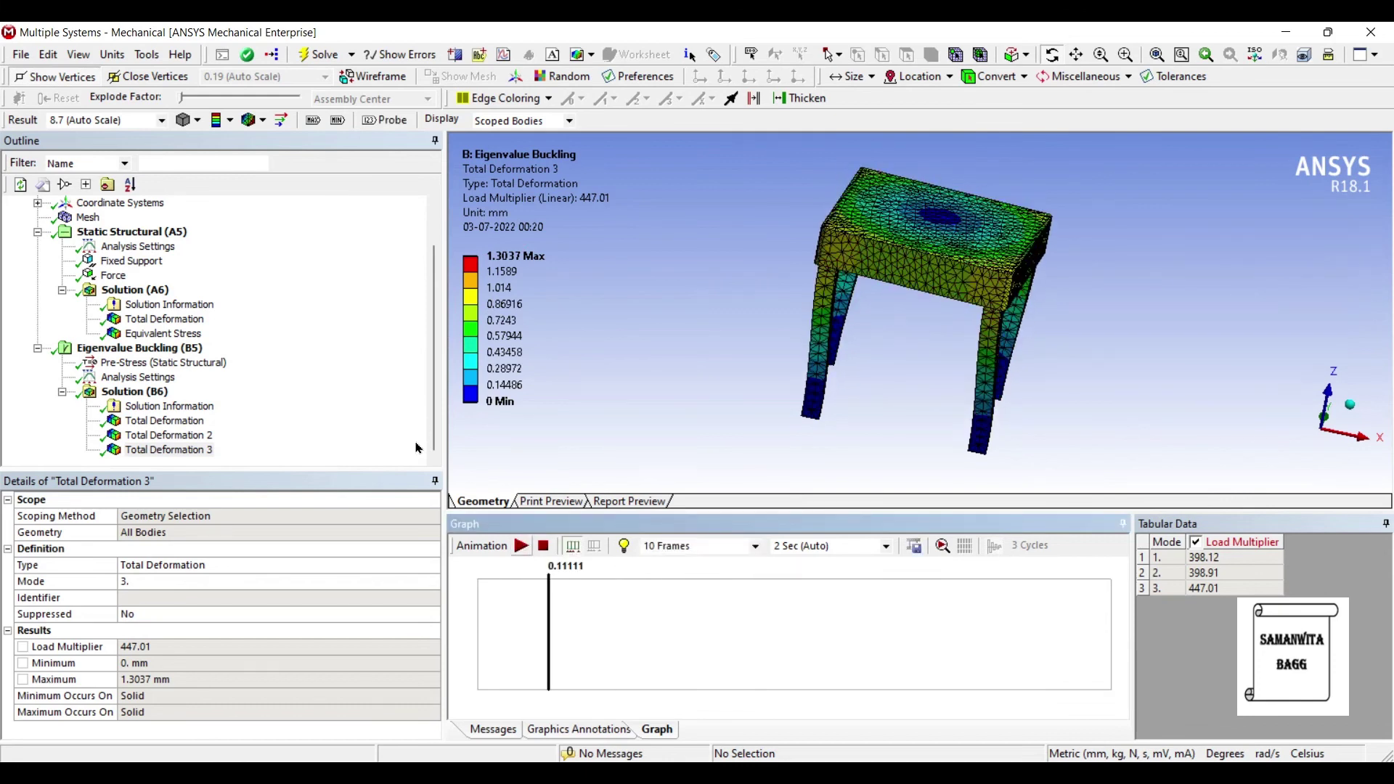
left_click(521, 545)
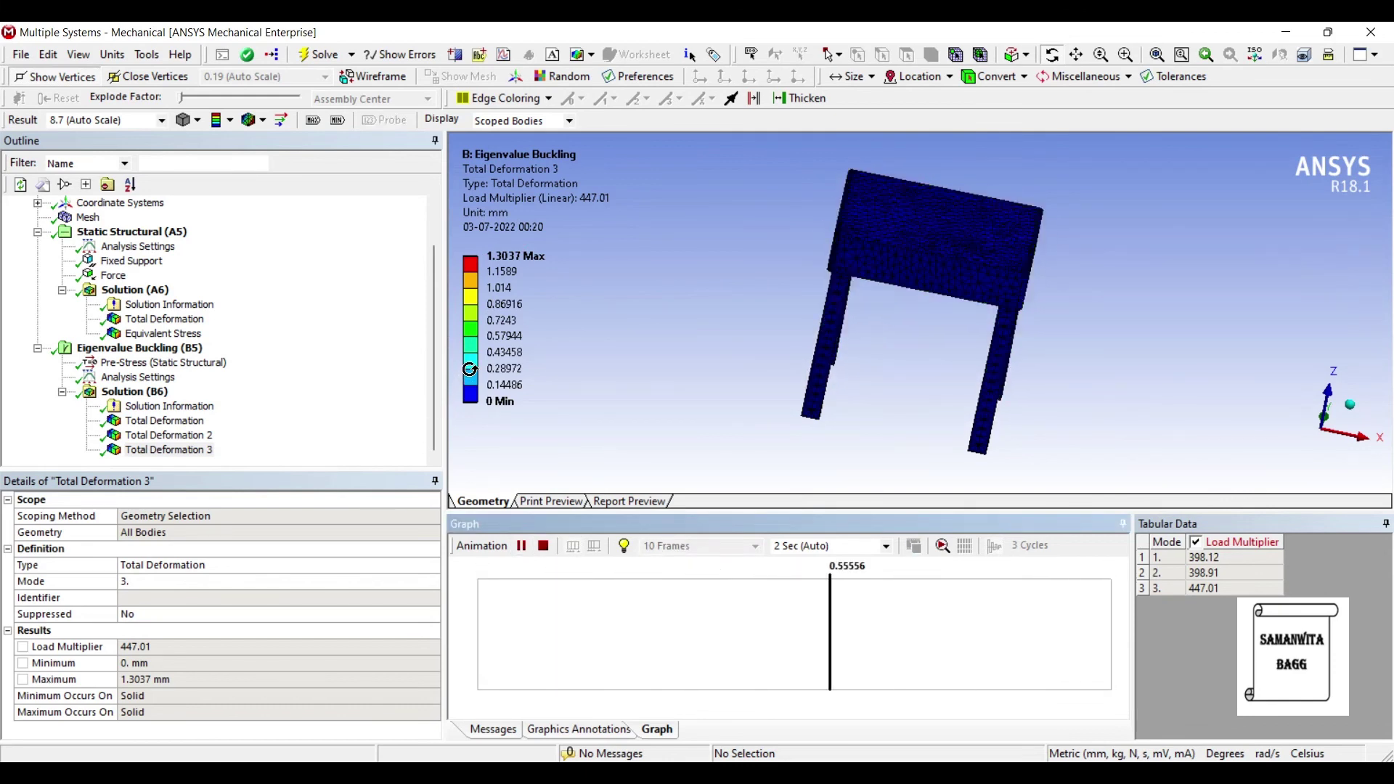